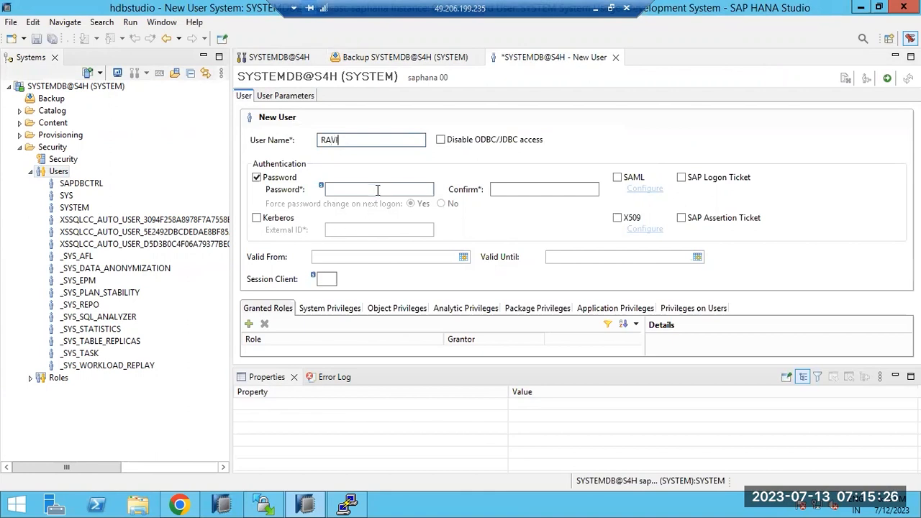
Step: Start adding a system on host saphana, instance 00, as a multiple-container tenant database
text(W)
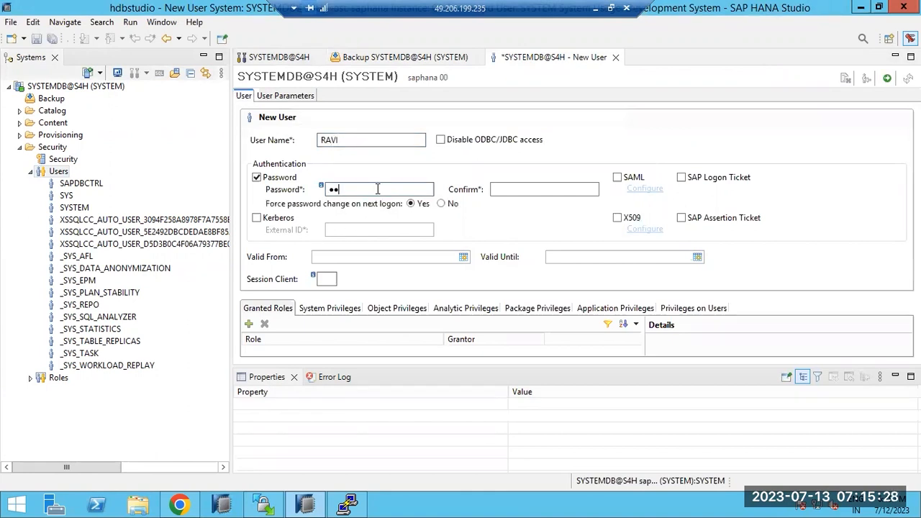
click(54, 86)
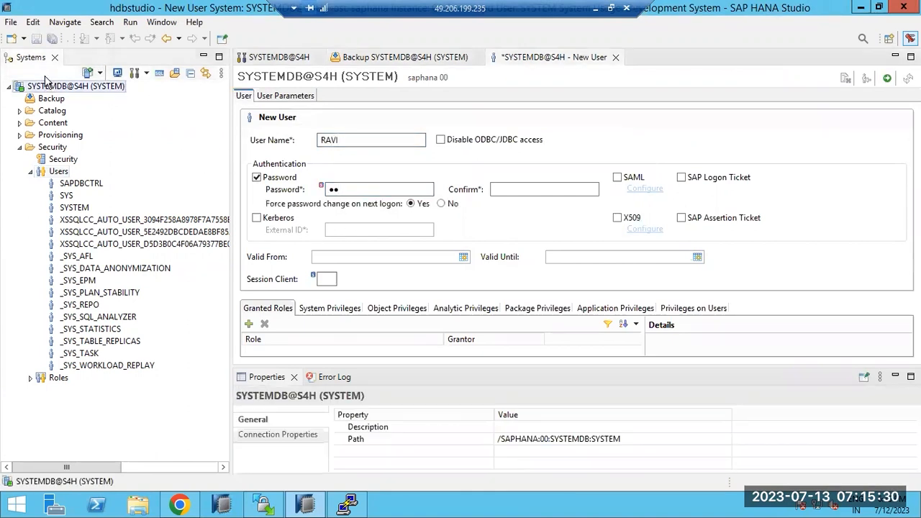
click(96, 74)
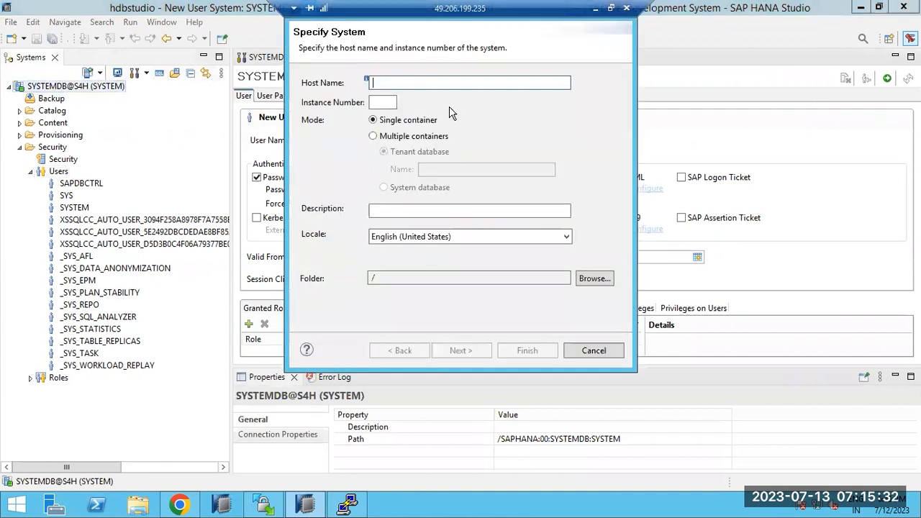
text(saphana)
key(Tab)
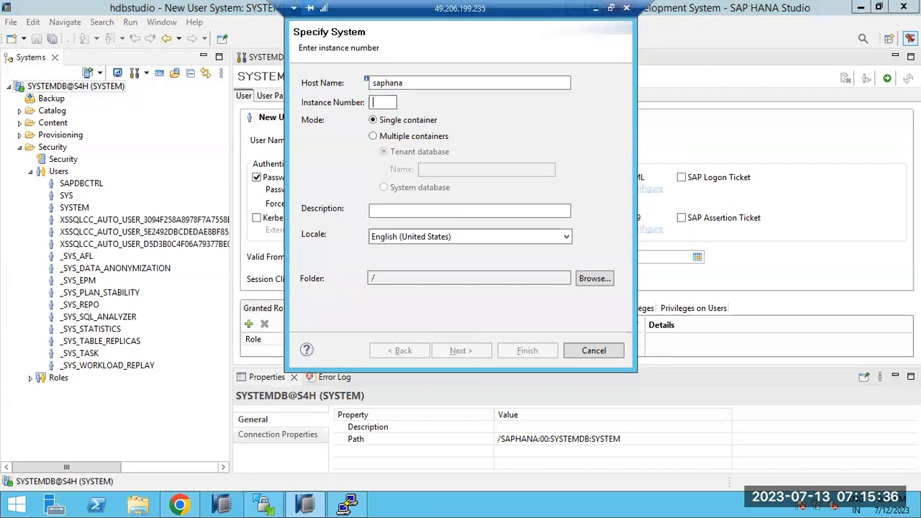
text(00)
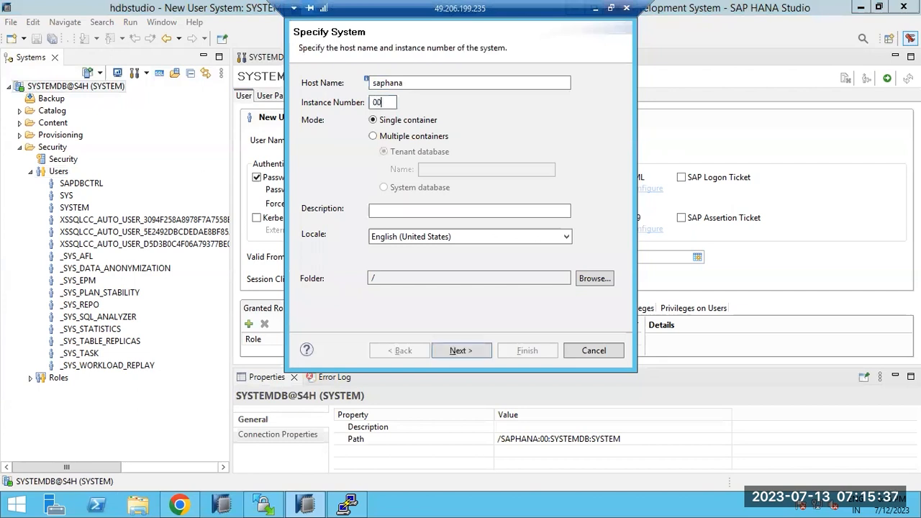
click(417, 136)
click(434, 170)
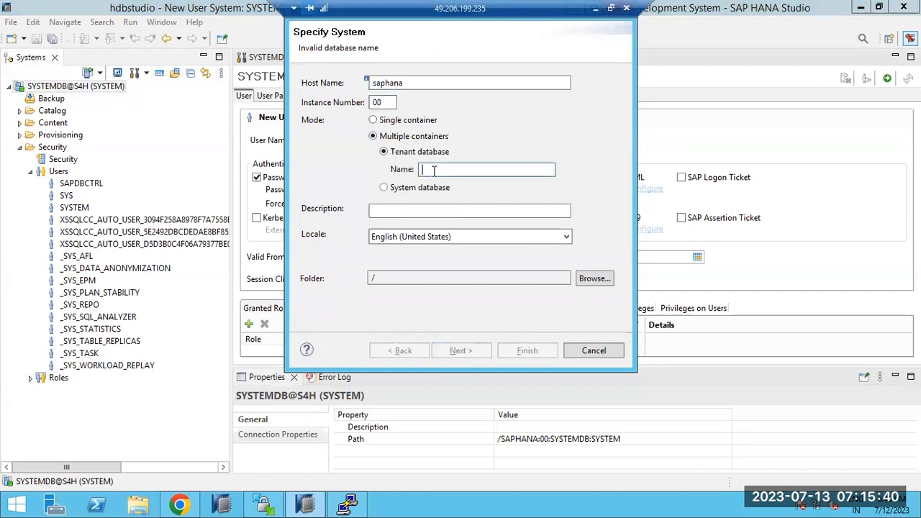
Step: Choose tenant S4H, log on as SYSTEM with the password, and finish adding the system
text(S4)
key(Return)
text(SYSTEM)
key(Tab)
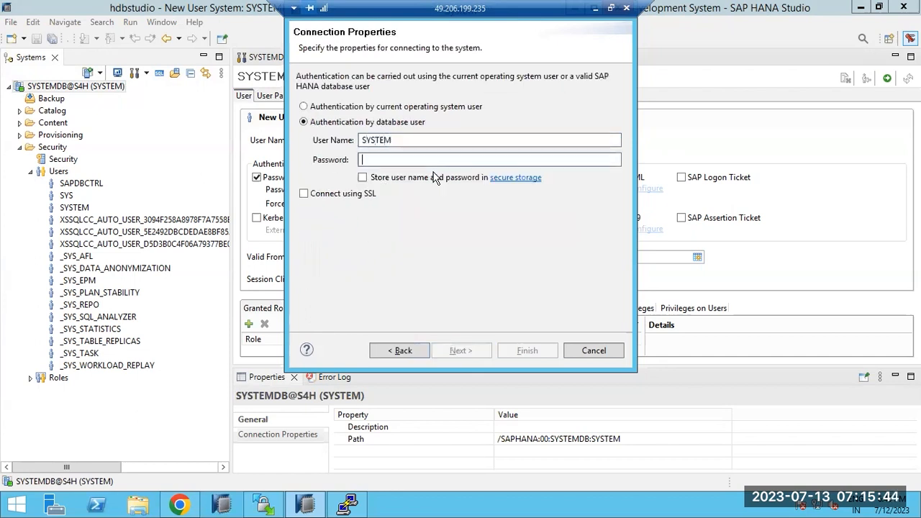
text(**********)
key(Return)
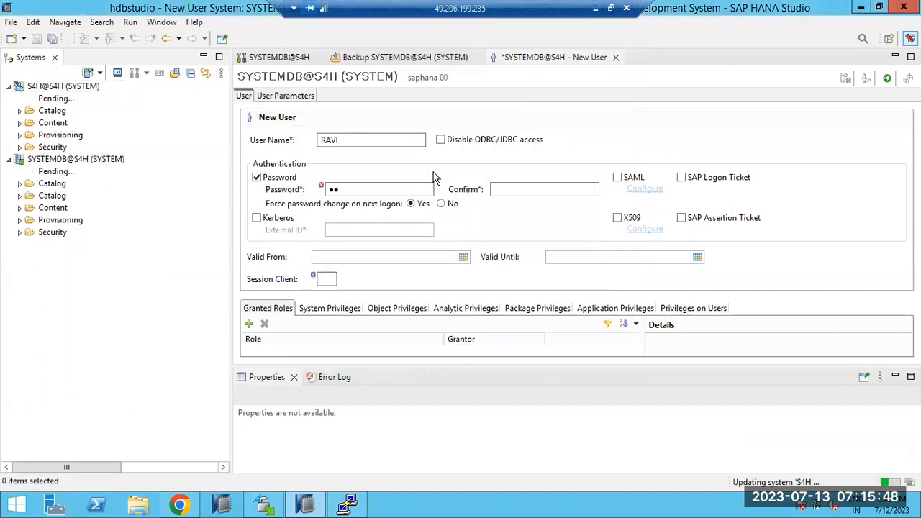
click(49, 87)
Step: Expand the S4H tenant's Security and Users folders and start a new user
right_click(46, 85)
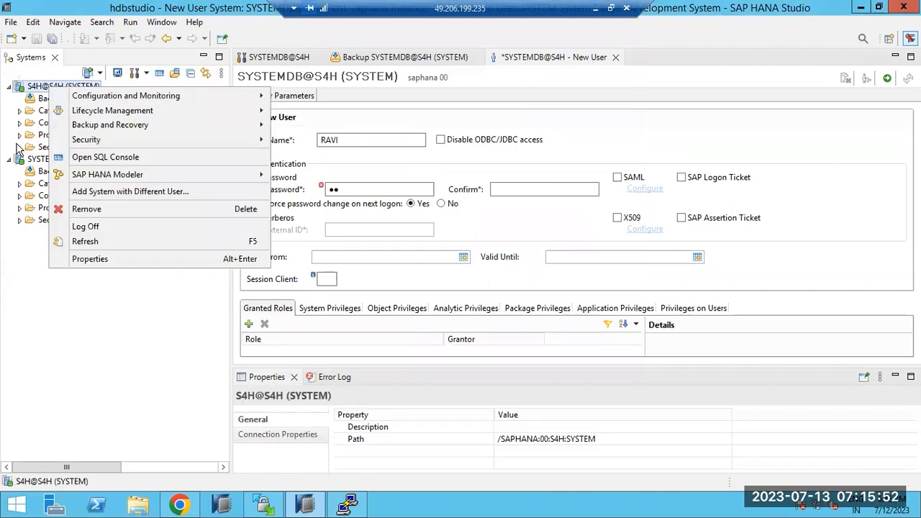
click(20, 147)
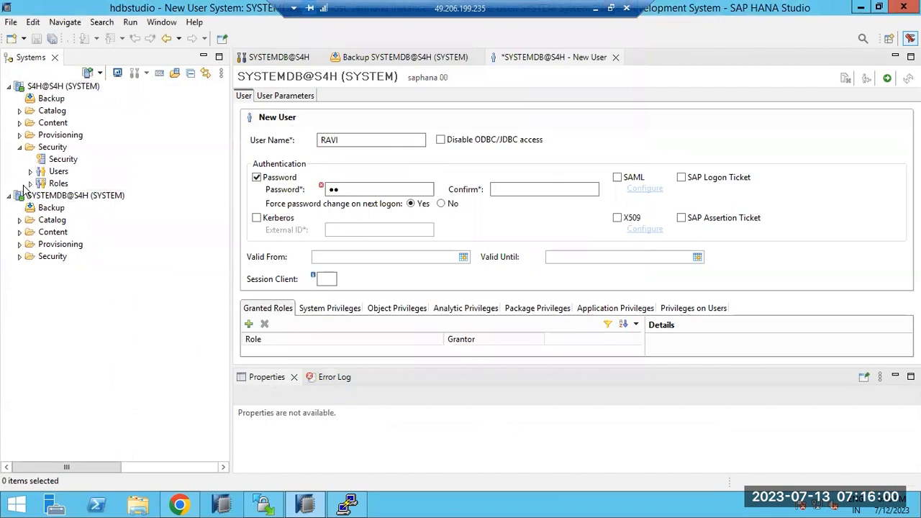
click(30, 171)
click(54, 174)
right_click(53, 173)
click(84, 186)
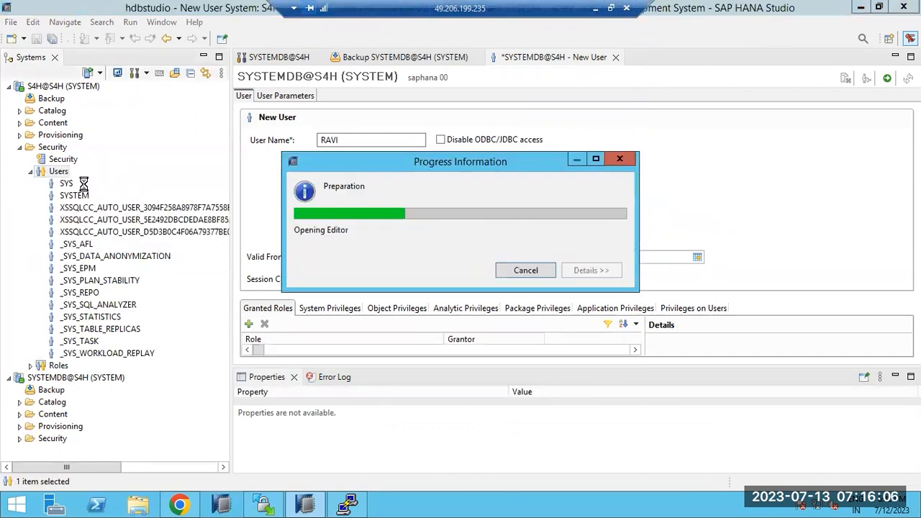
Step: Name the user SAP, enter and confirm its password, and deploy it
text(SAP)
key(Tab)
key(Tab)
text(Sap@1234)
key(Tab)
text(Sap@123)
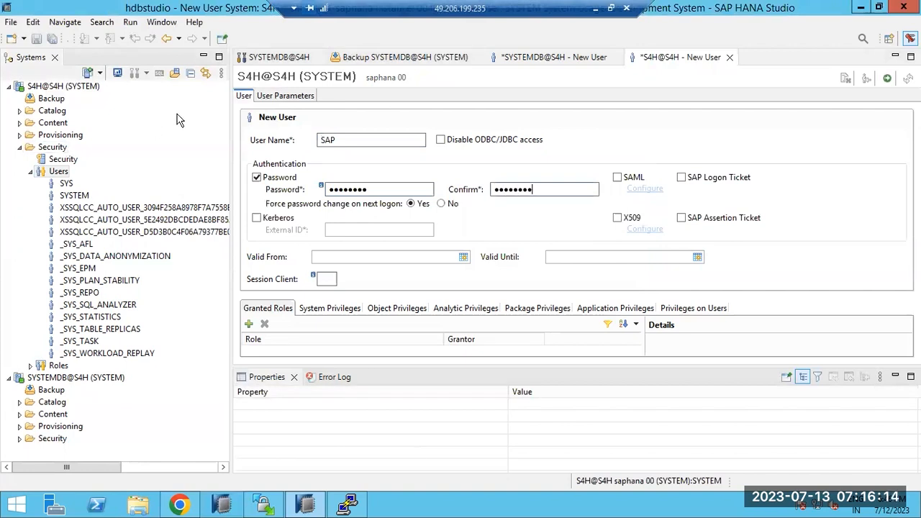
text(4)
click(888, 79)
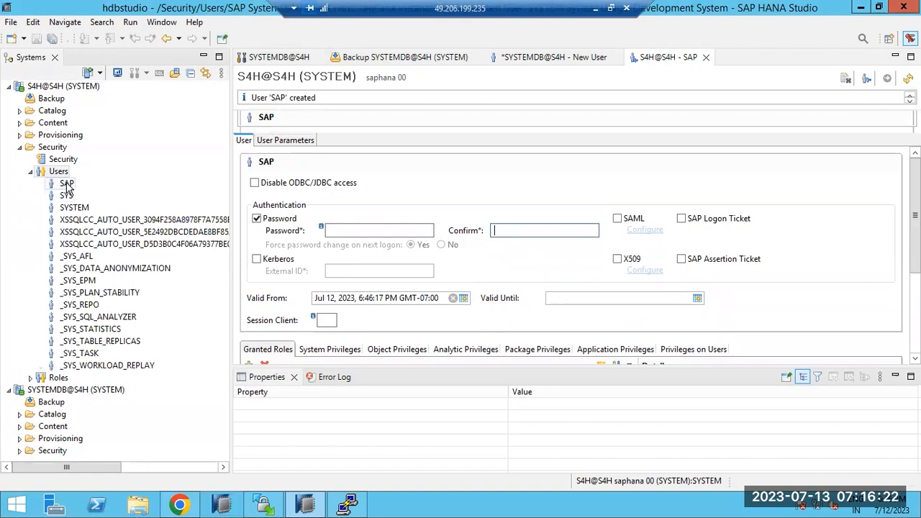
Step: Create role SAP_ROLE in S4H after the name SAP clashes with the existing user
right_click(59, 171)
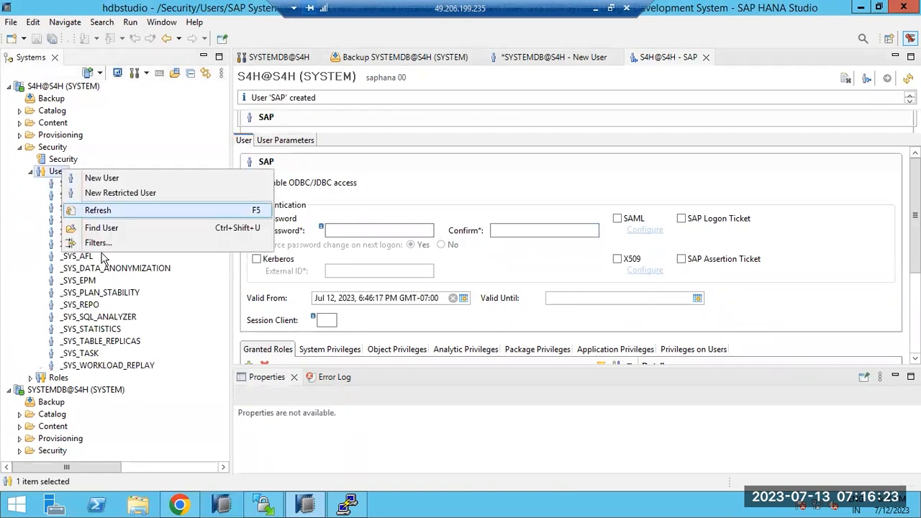
click(30, 378)
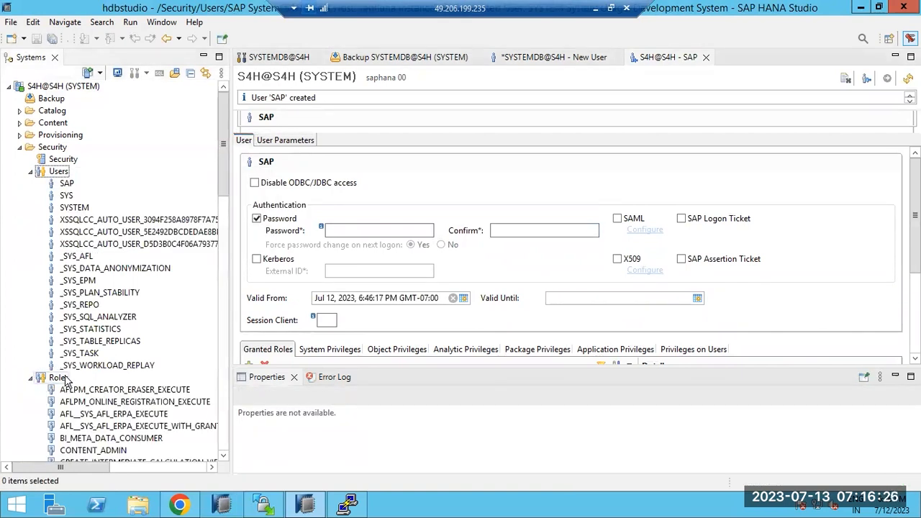
scroll(63, 379, down, 1)
right_click(62, 342)
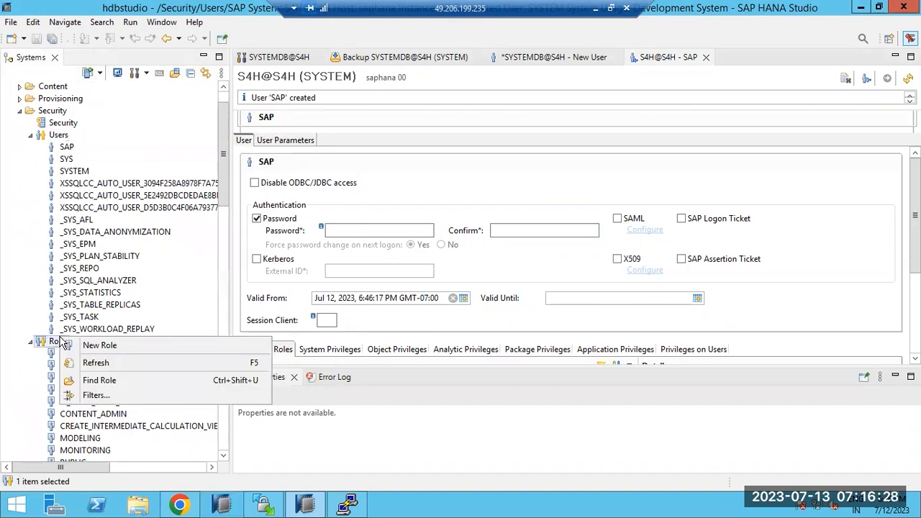
click(87, 346)
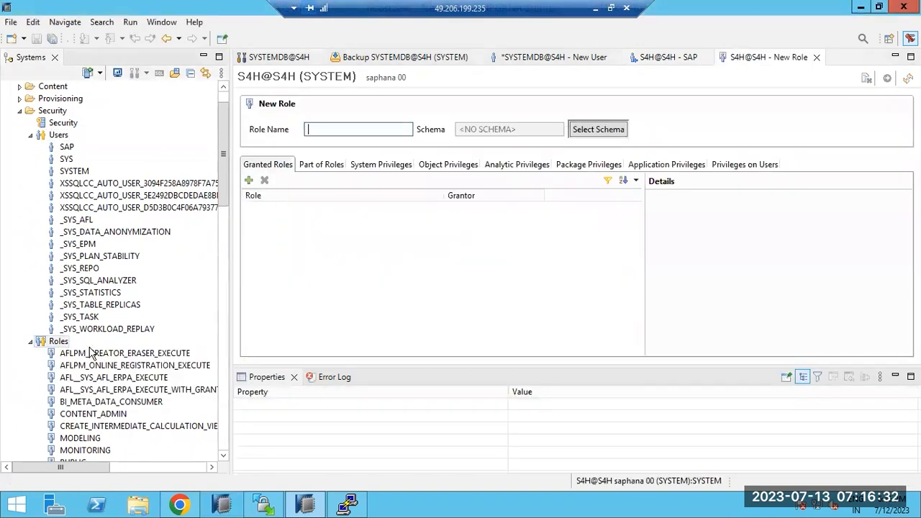
text(SAP)
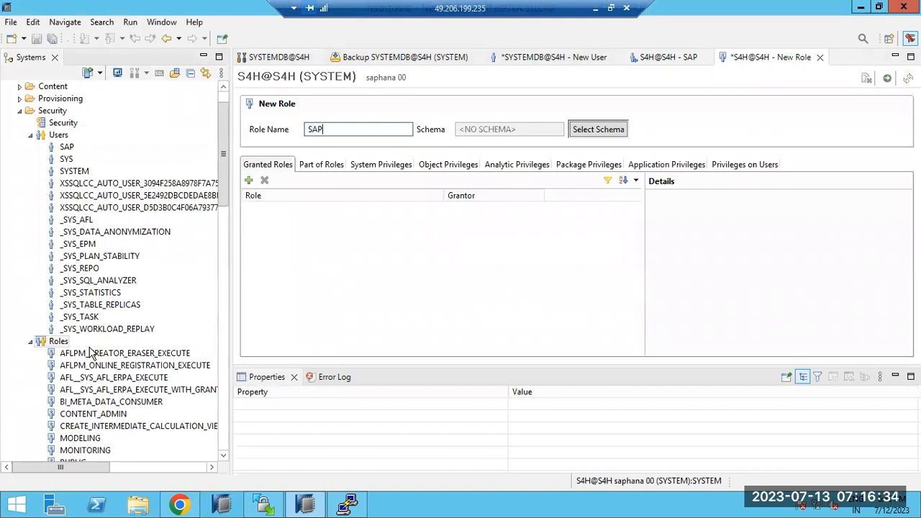
click(888, 77)
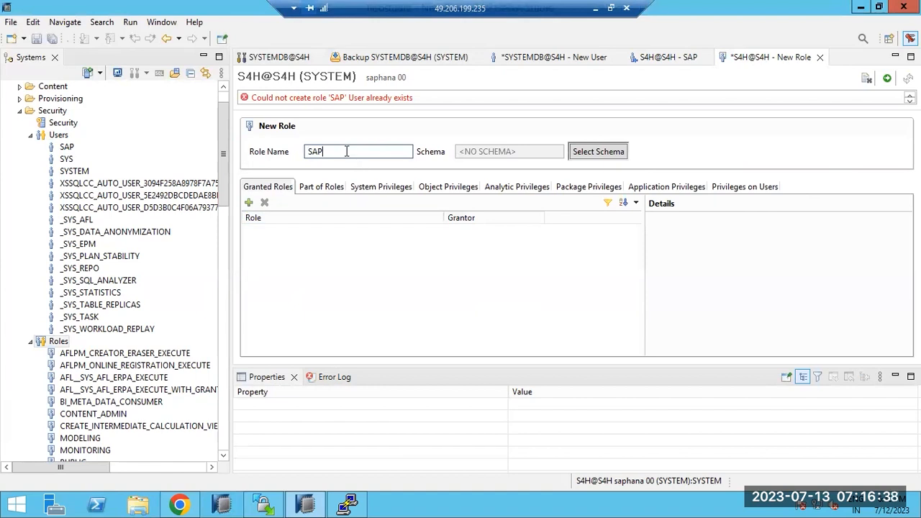
text(_ROLE)
click(888, 78)
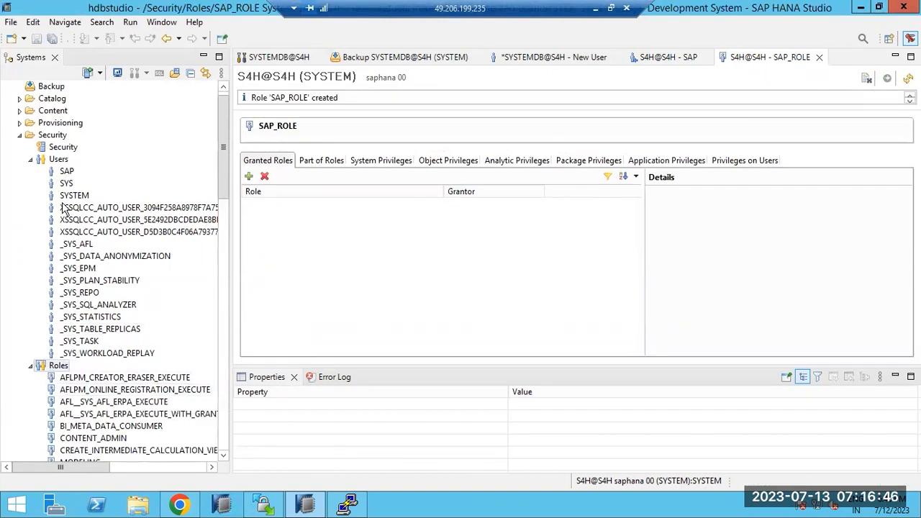
click(31, 160)
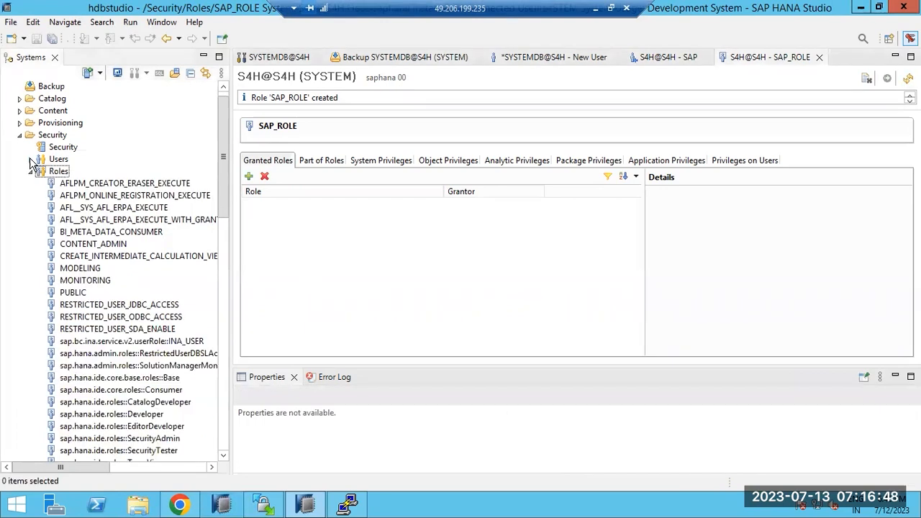
Step: Under Provisioning > Remote Sources, start a new remote source named S4HS4H
click(19, 123)
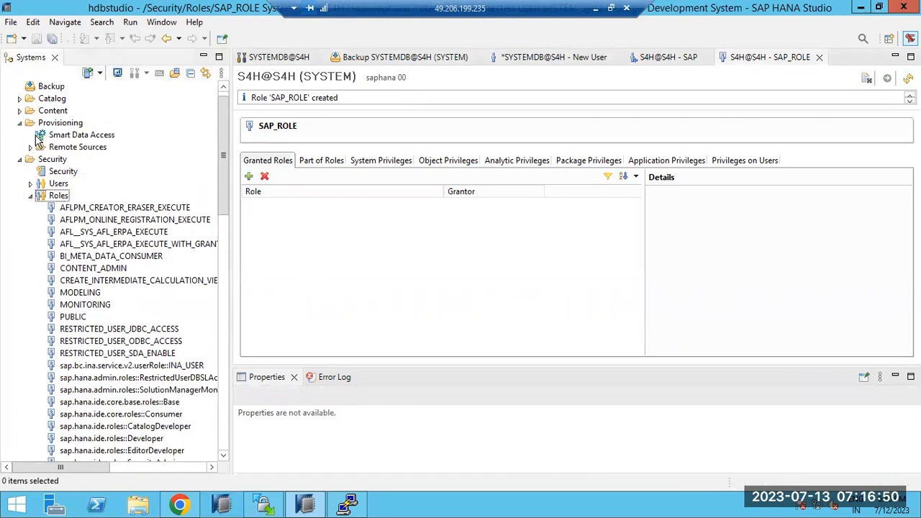
click(31, 147)
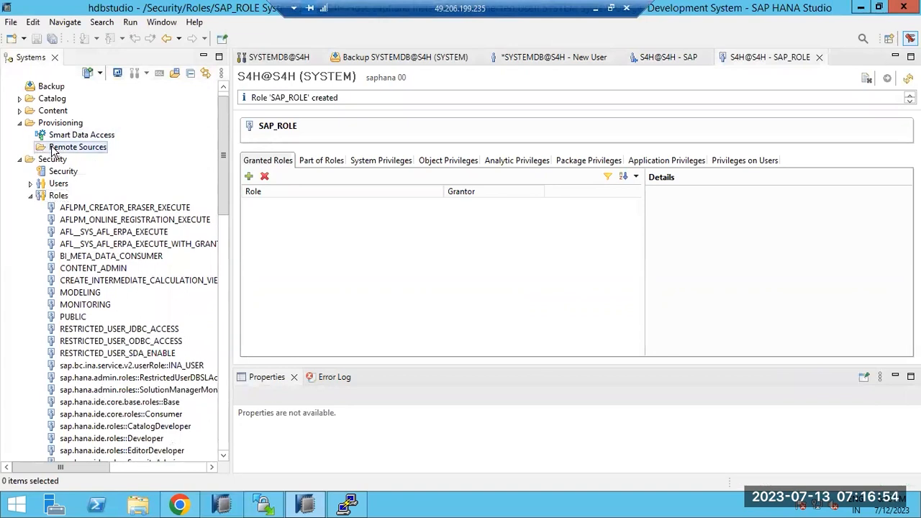
right_click(53, 149)
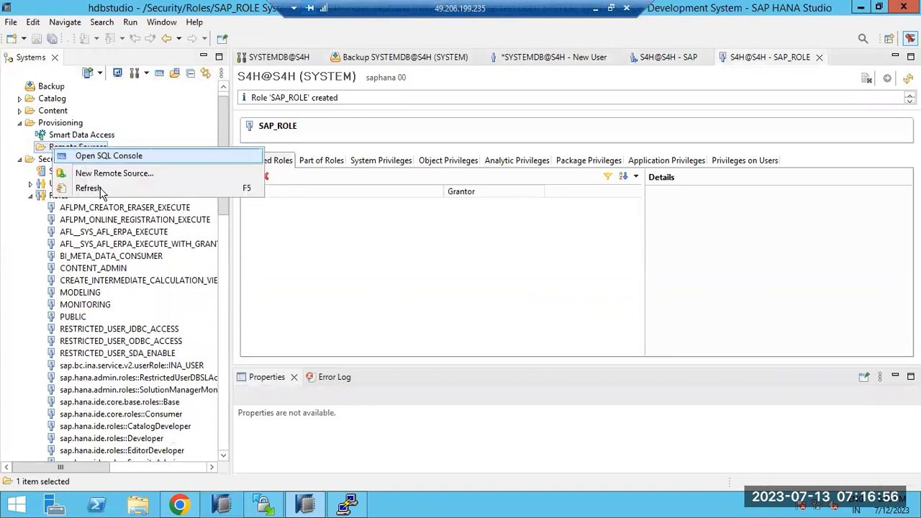
click(99, 173)
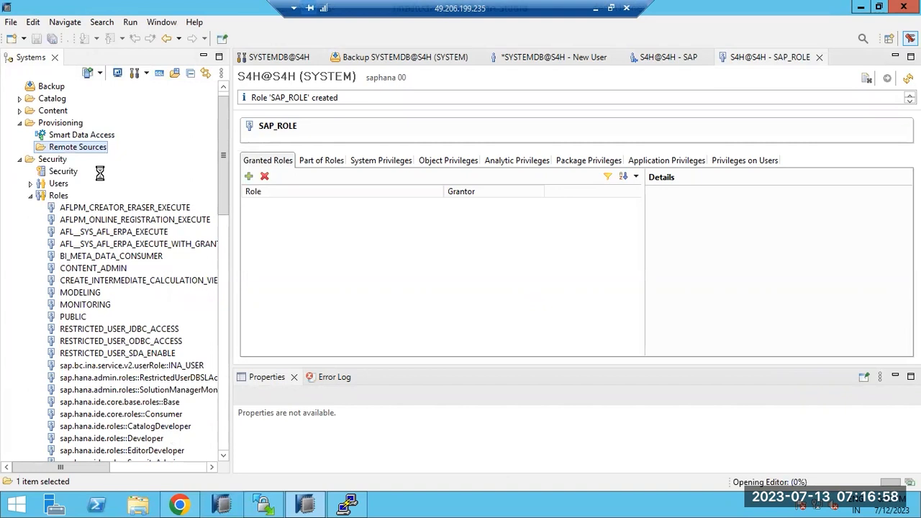
text(S4)
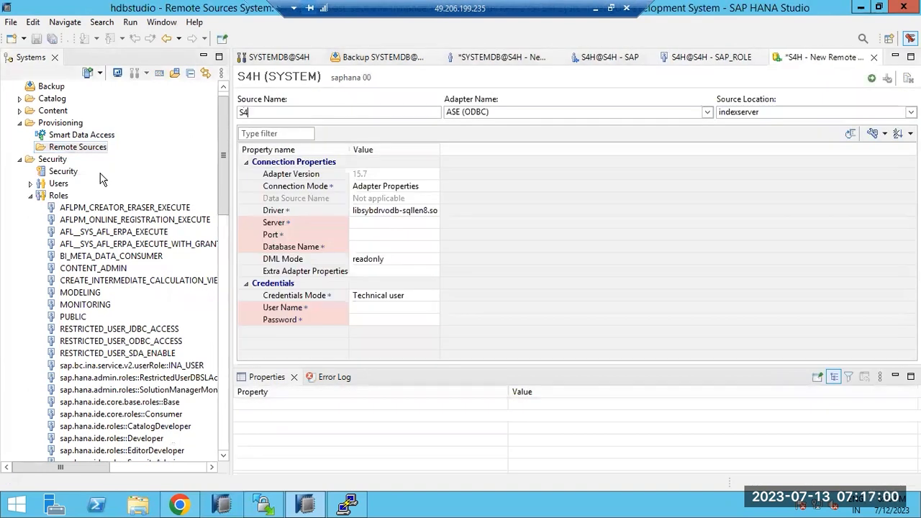
text(HS4H)
Step: Enter server SYSTEM, port 30015, user SYSTEM and the password, then attempt creation
click(355, 223)
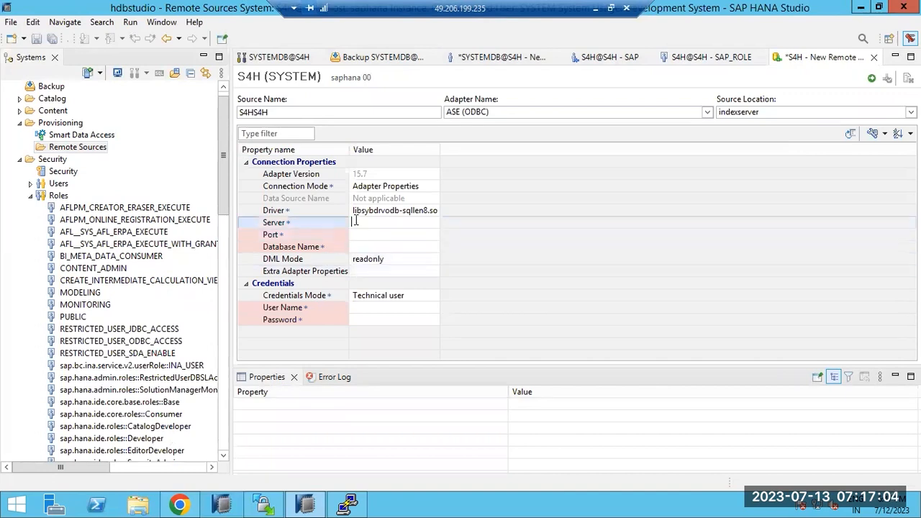
text(SYSTEM)
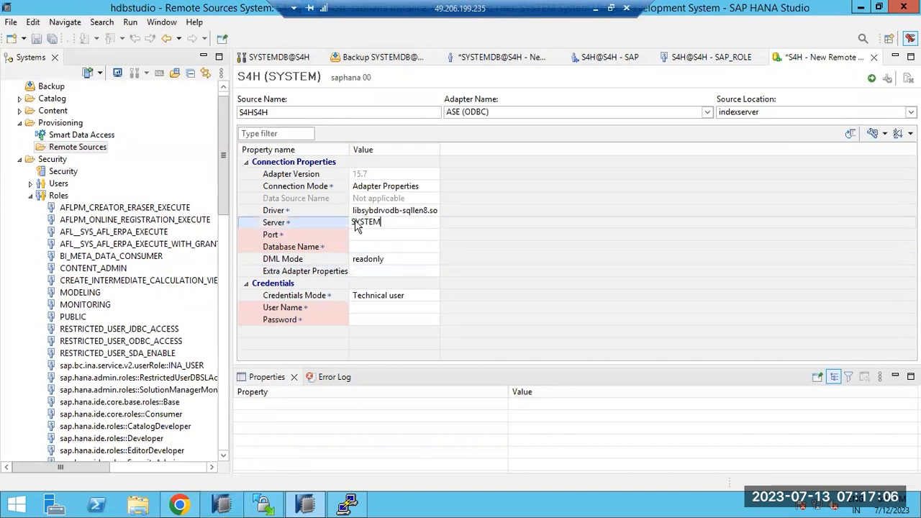
key(Tab)
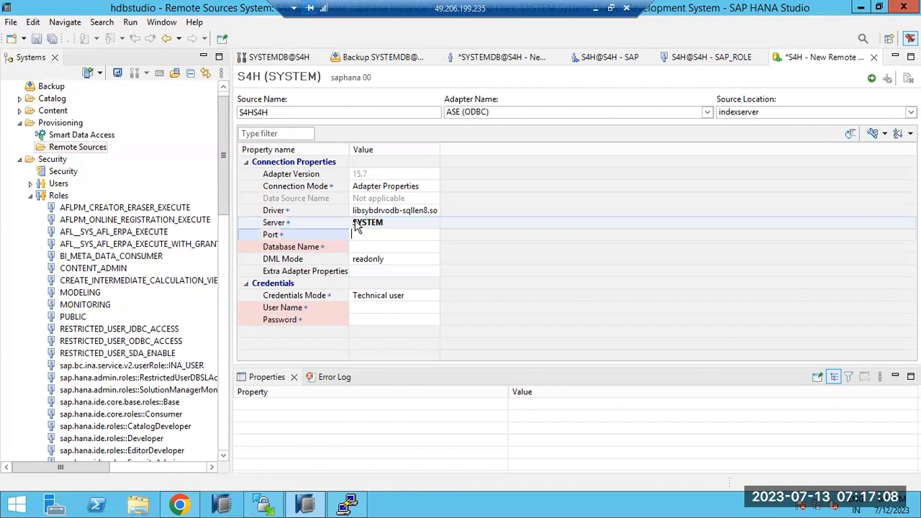
text(202)
text(15)
key(Return)
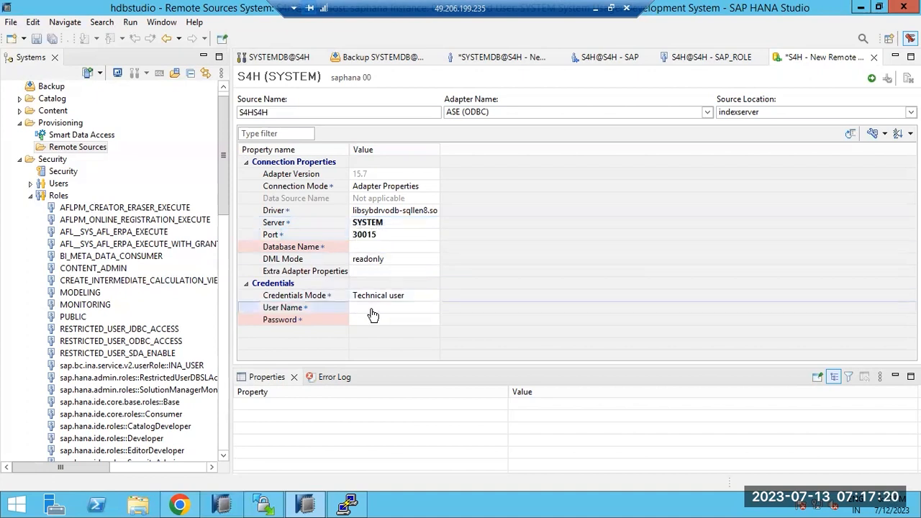
text(SYSTEM)
key(Tab)
text(*****)
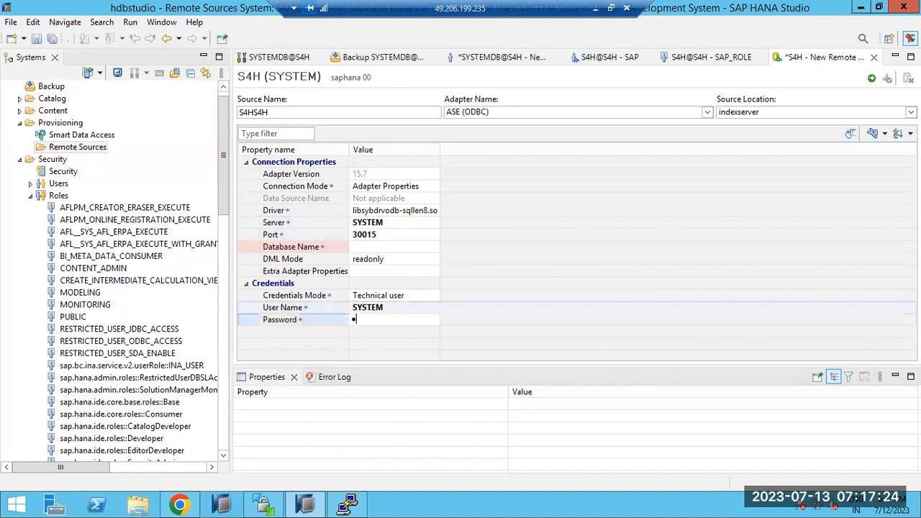
text(*)
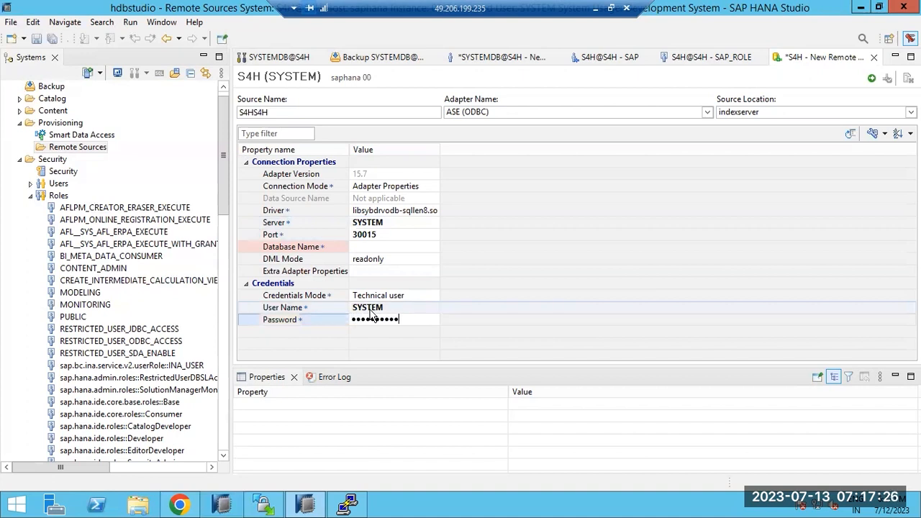
click(871, 79)
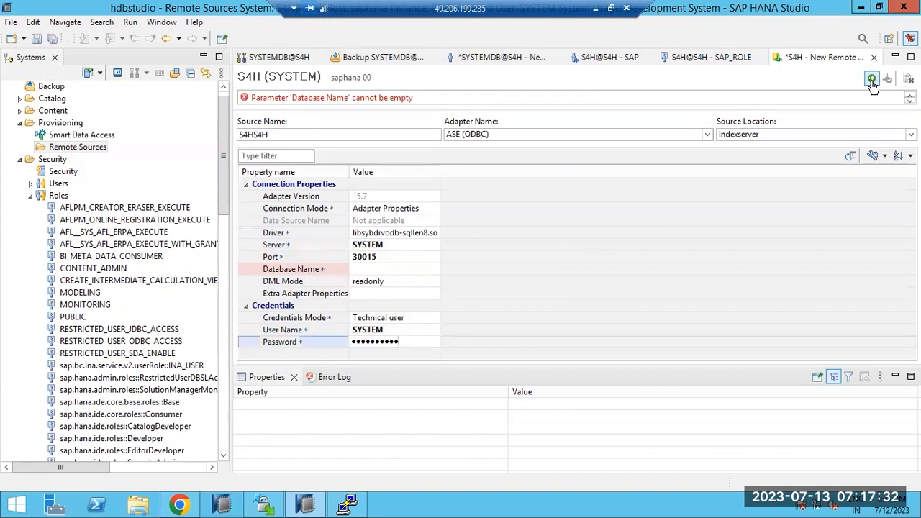
Step: Change the remote source's server to saphana and re-enter the password
click(392, 244)
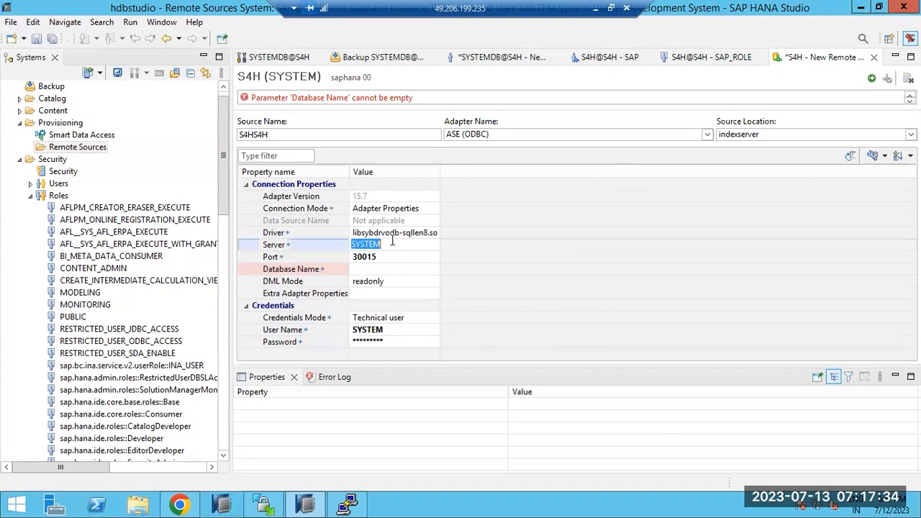
text(saphana)
click(396, 342)
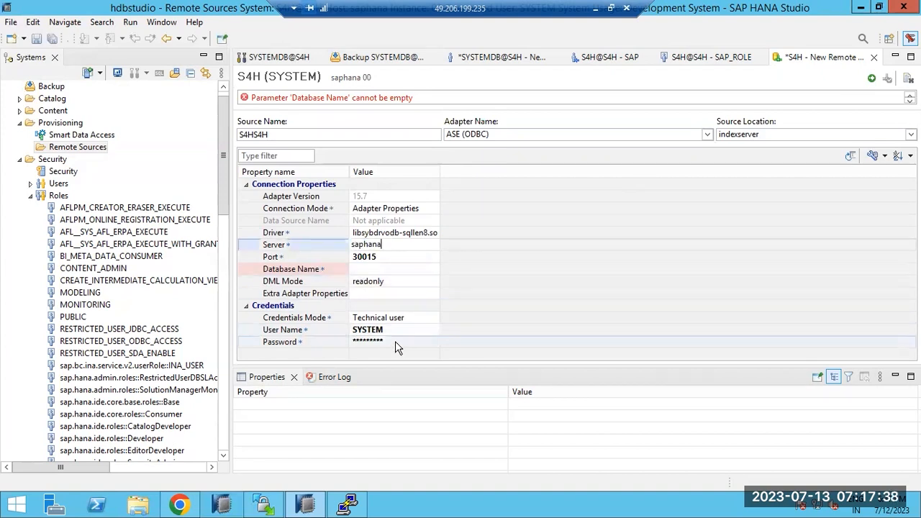
key(Return)
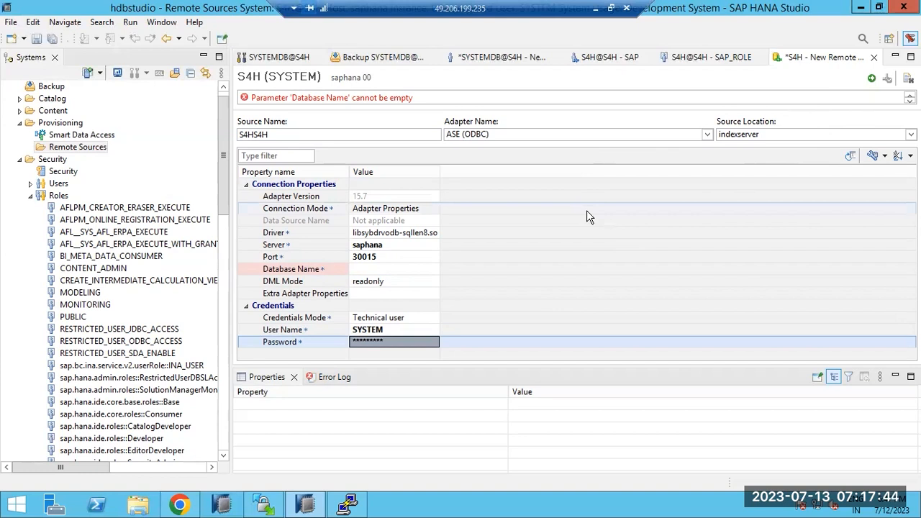
click(383, 269)
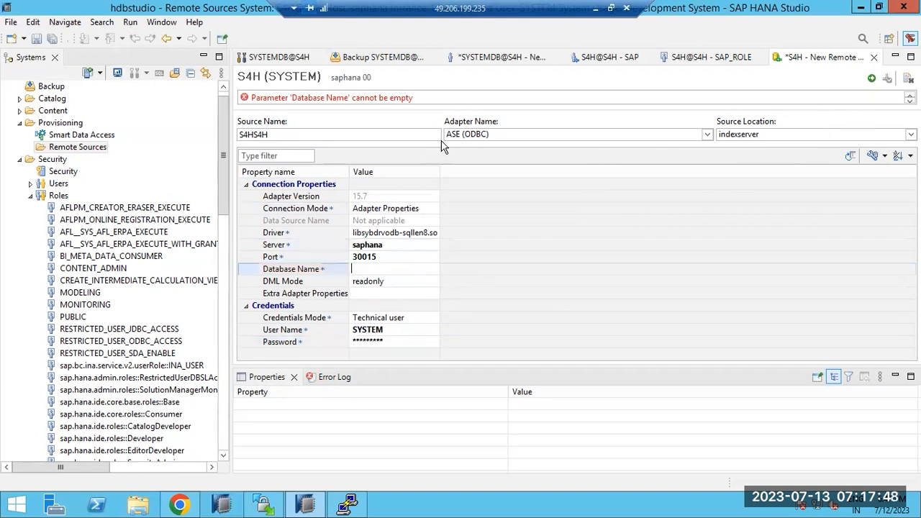
Step: Switch the adapter to HANA (ODBC), re-enter server saphana, user SYSTEM and password, and create it
click(481, 134)
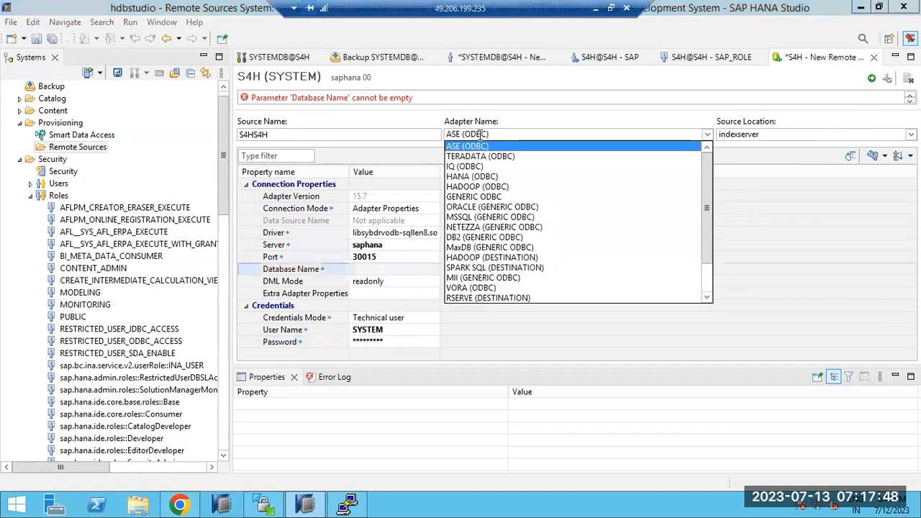
click(464, 176)
click(376, 245)
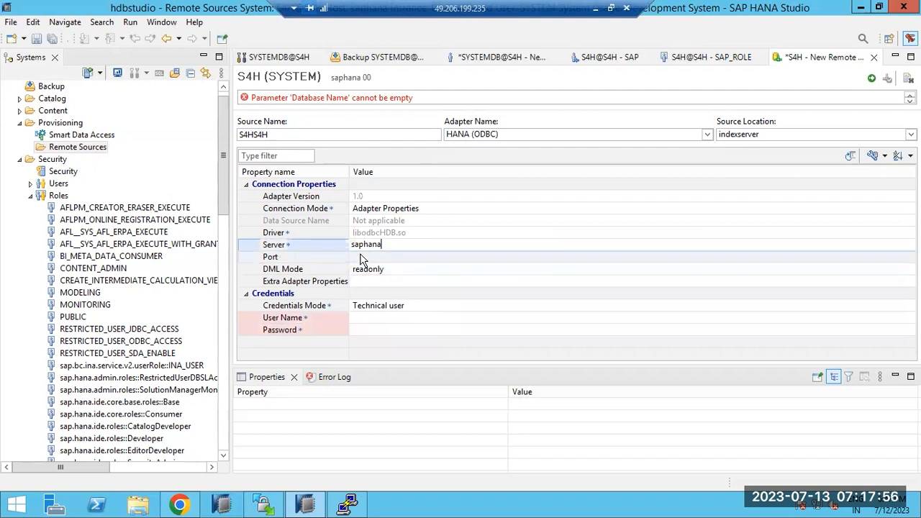
click(362, 319)
text(SYSTEM)
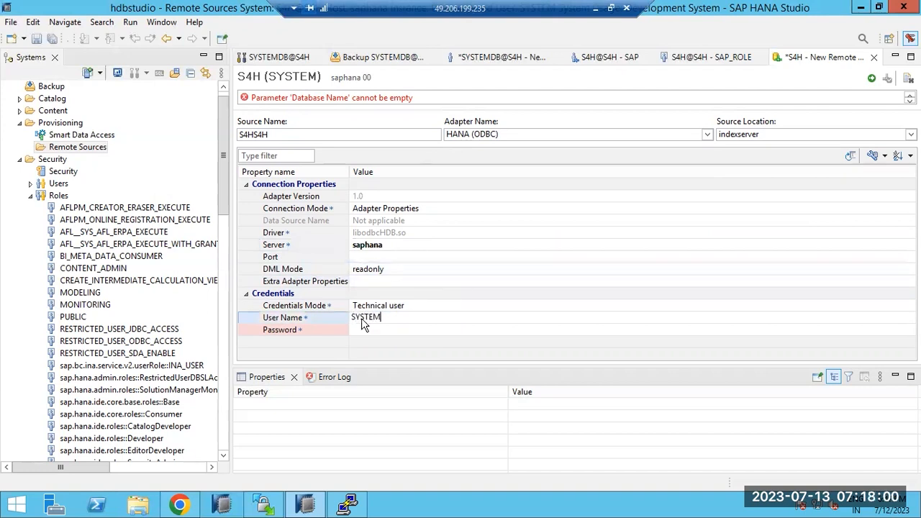
key(Tab)
text(•••••••)
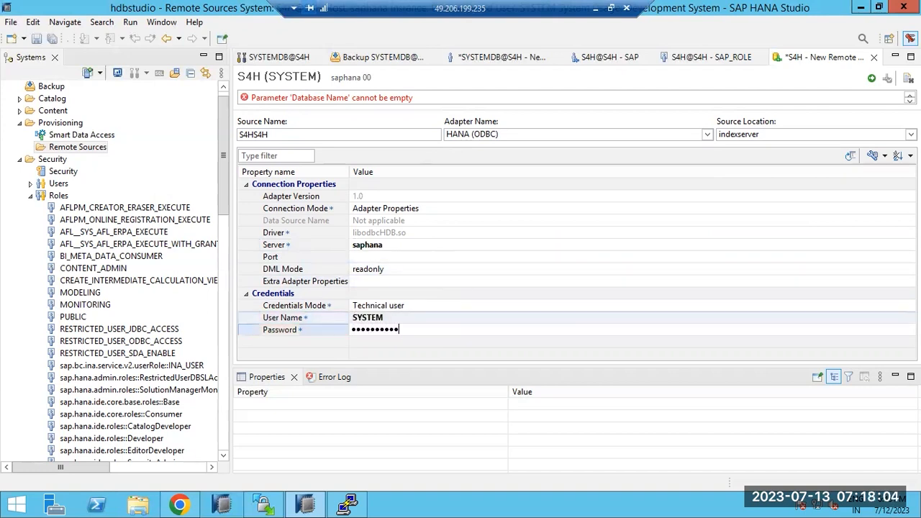
key(Return)
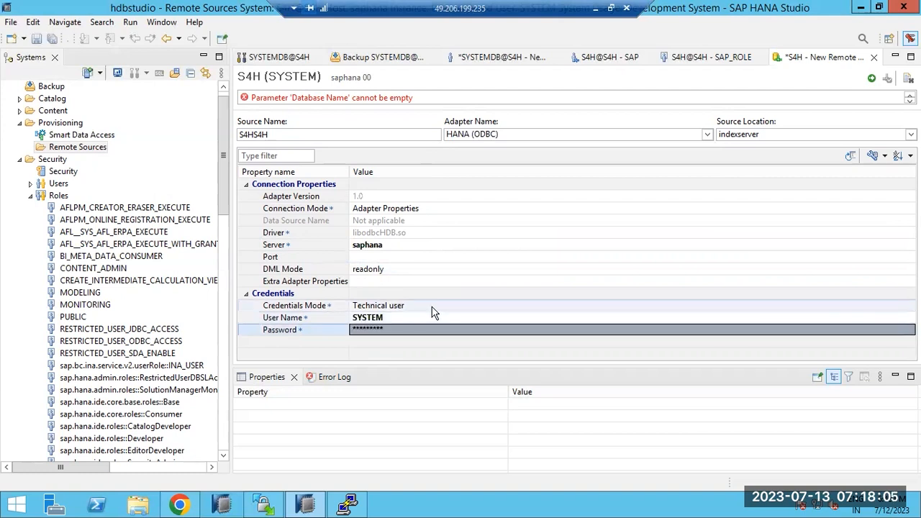
click(872, 79)
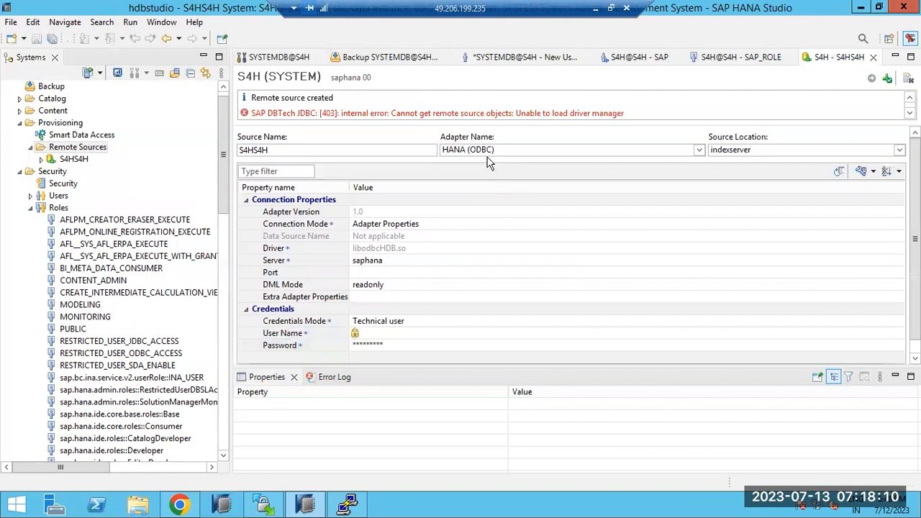
Step: Review the driver-manager error, check S4HS4H, collapse Security, and select SYSTEMDB@S4H
drag(408, 113, 649, 110)
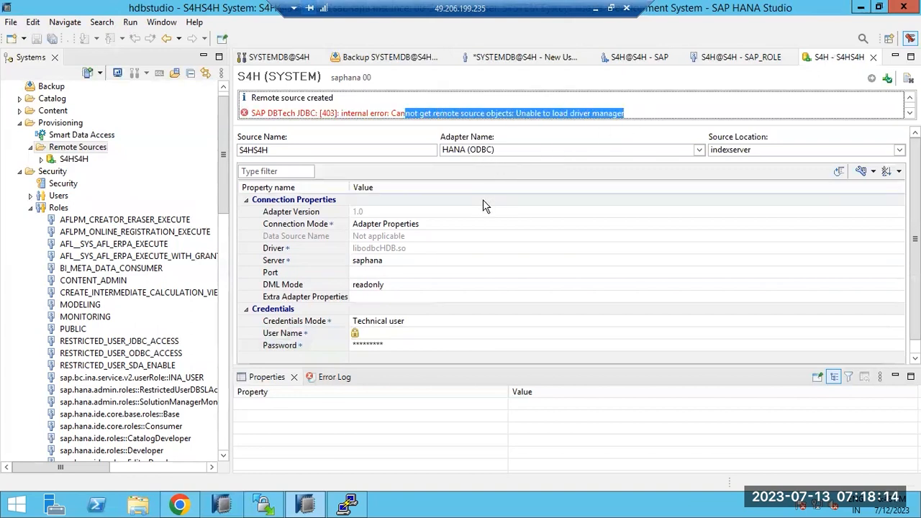
click(41, 159)
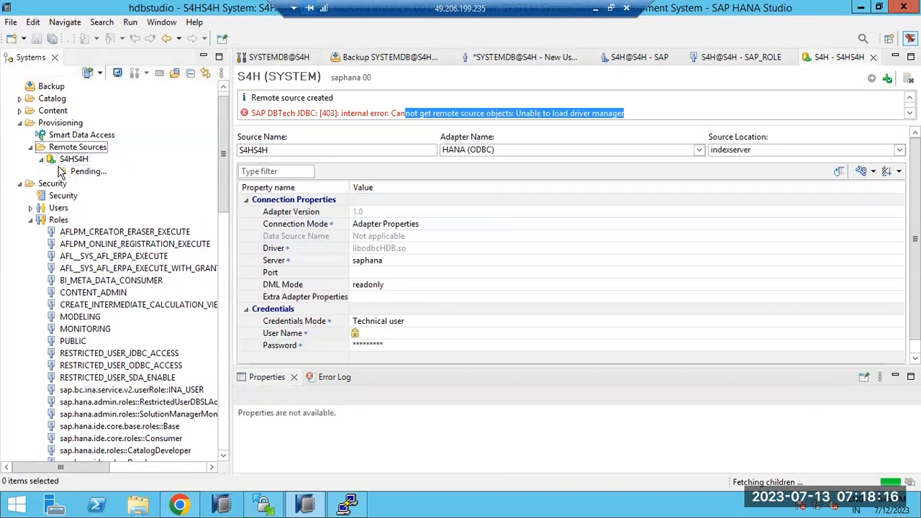
click(42, 160)
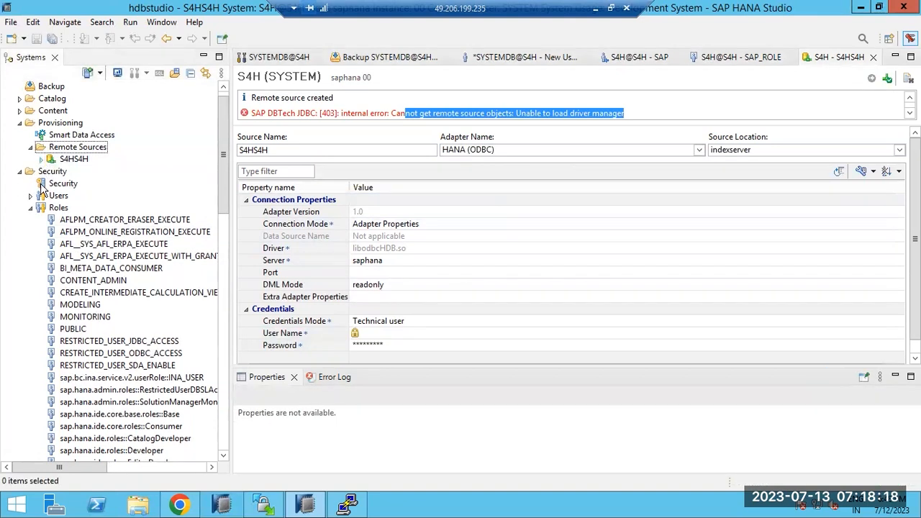
click(20, 172)
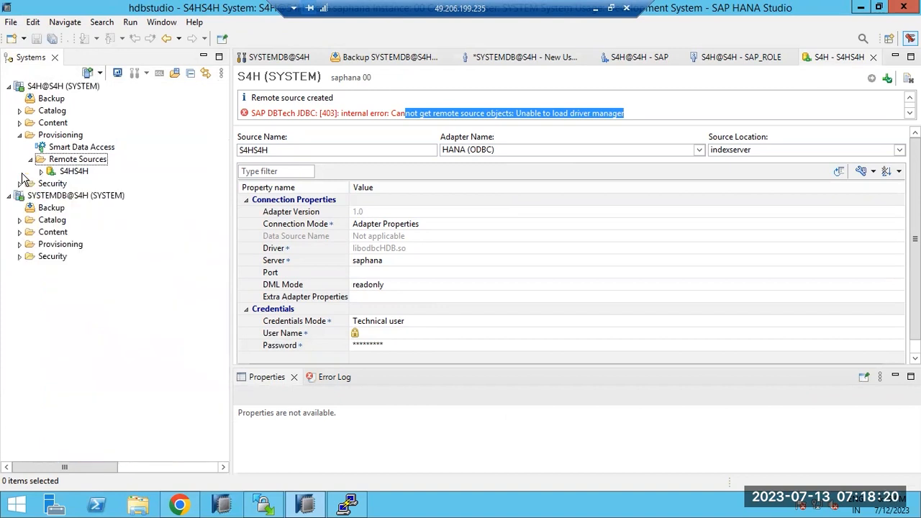
click(60, 195)
Step: Back up tenant database S4H to file with the default destination and close the summary
right_click(59, 199)
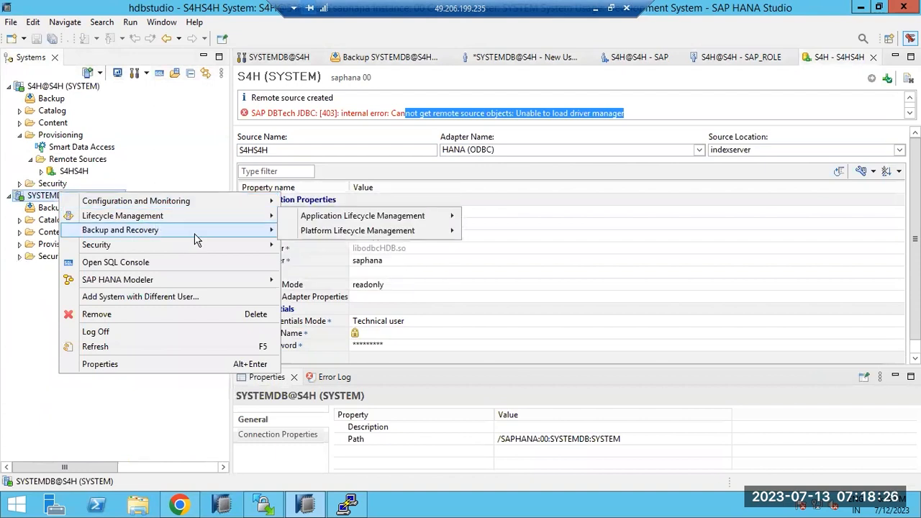
mouse_move(196, 230)
click(347, 259)
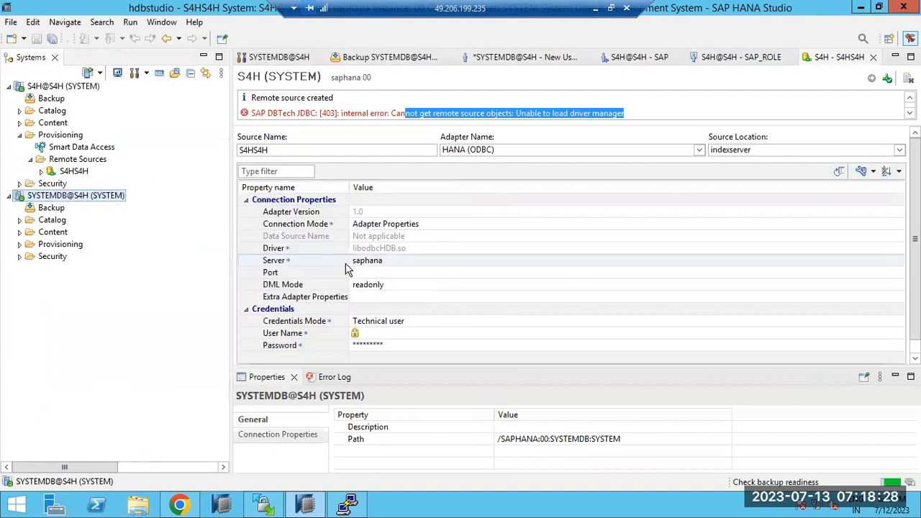
click(49, 113)
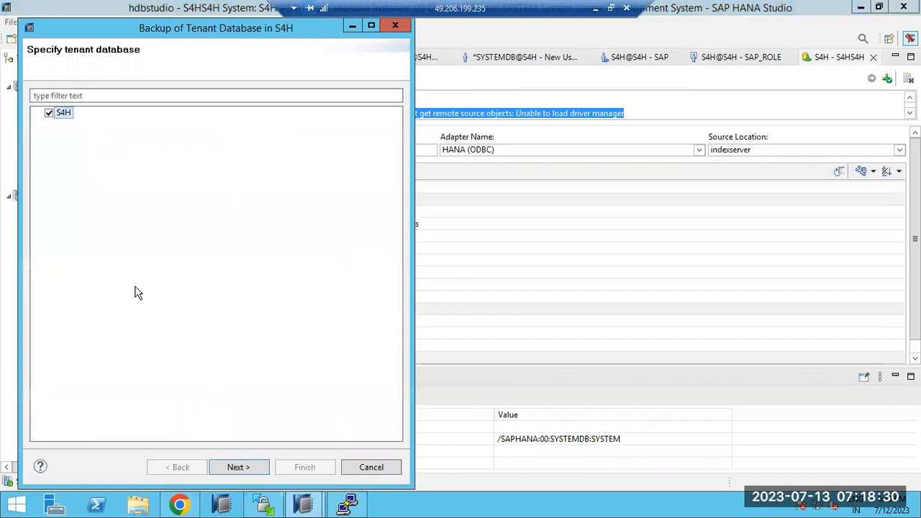
click(229, 467)
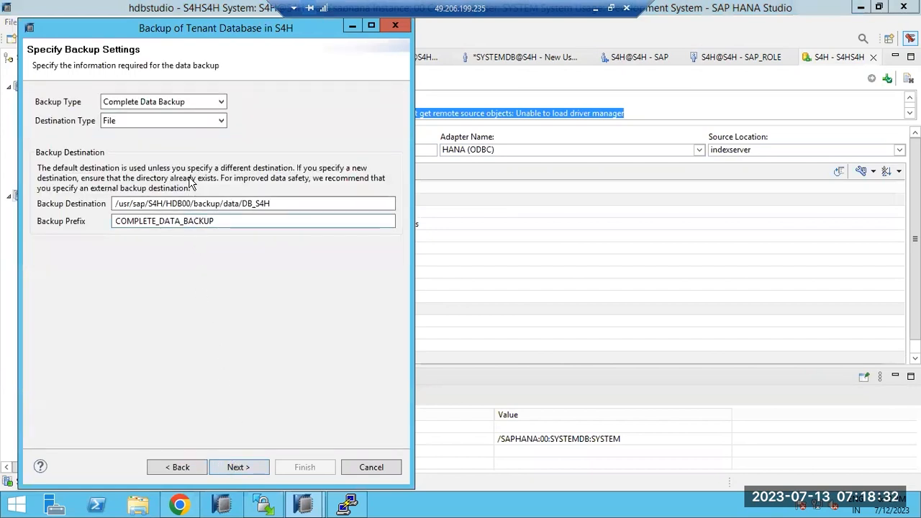
click(285, 202)
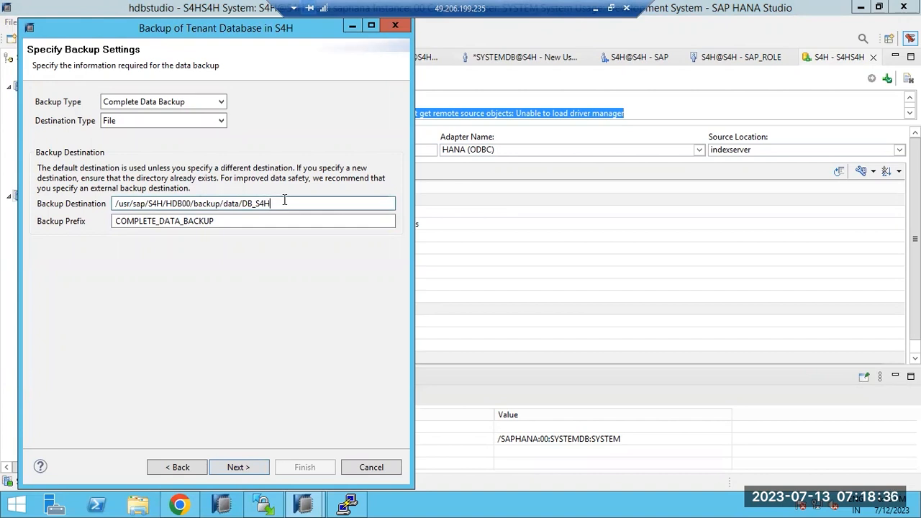
click(232, 467)
click(302, 467)
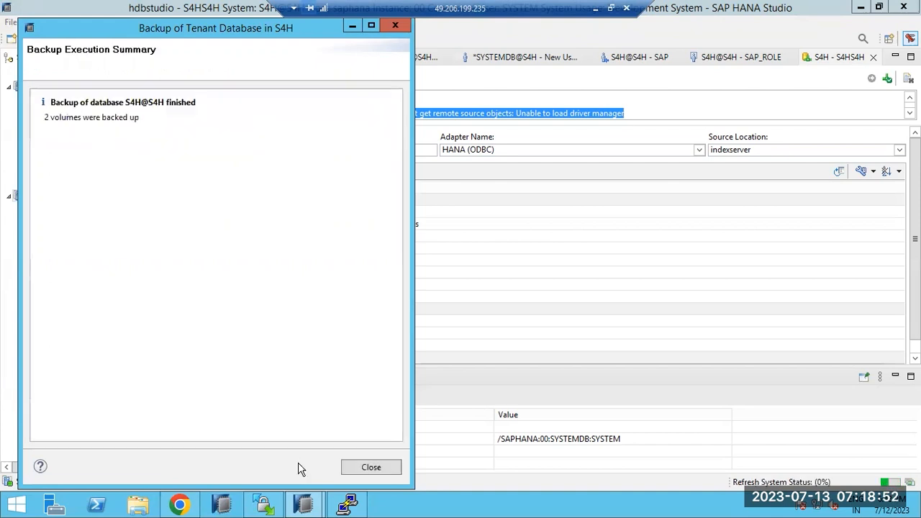
click(371, 466)
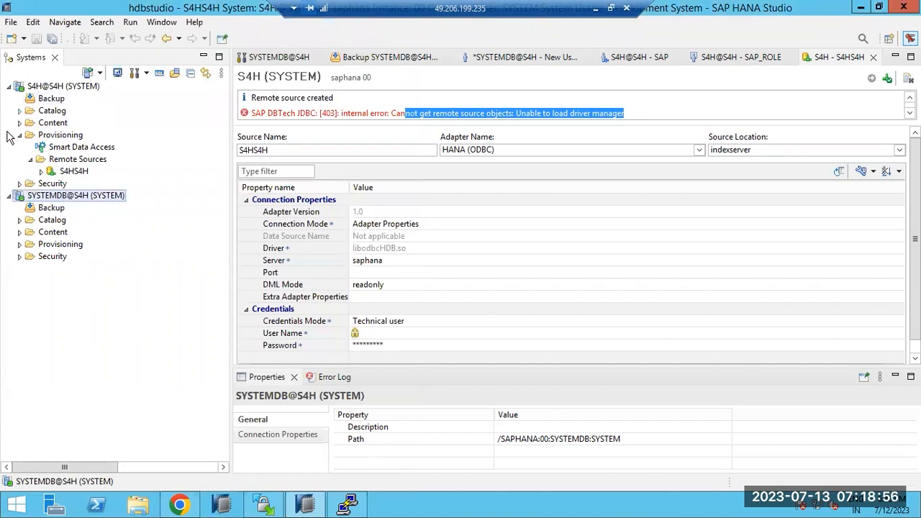
Step: Delete the S4HS4H remote source
click(73, 173)
right_click(73, 173)
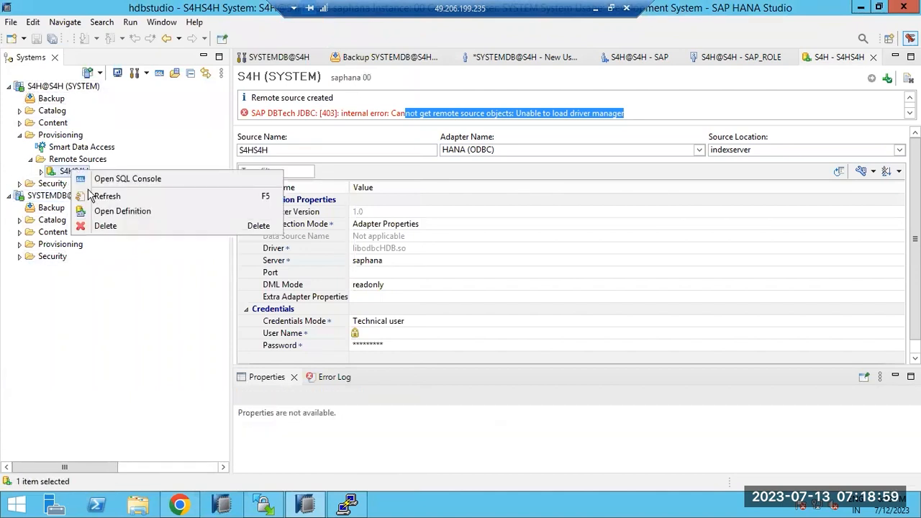
click(99, 226)
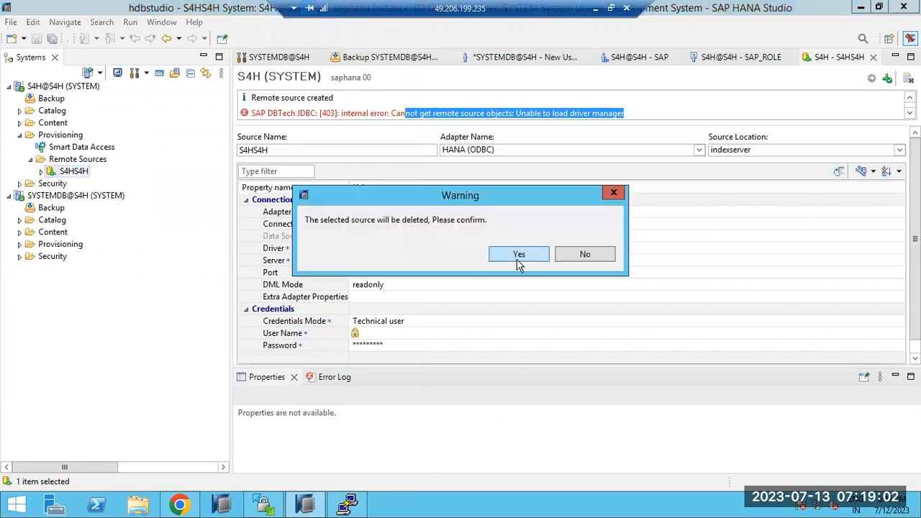
click(521, 263)
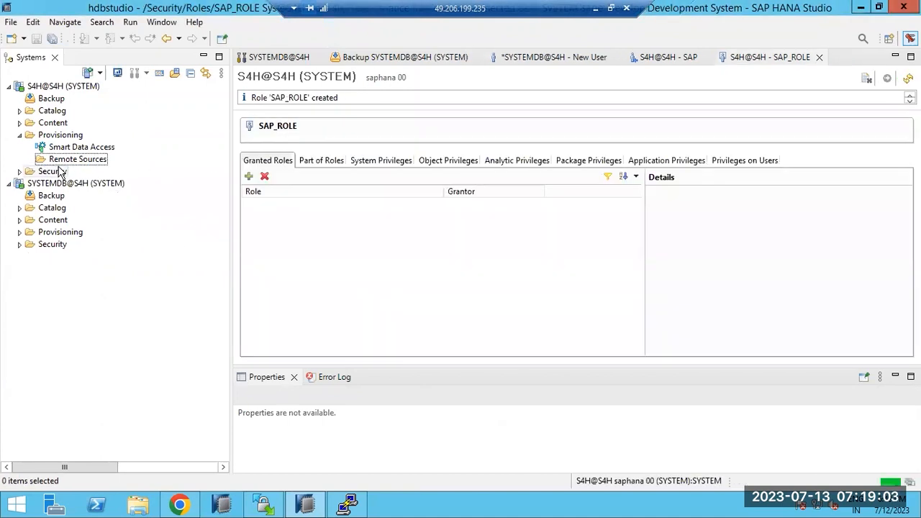
Step: Delete the role SAP_ROLE from the S4H tenant's Roles
click(21, 172)
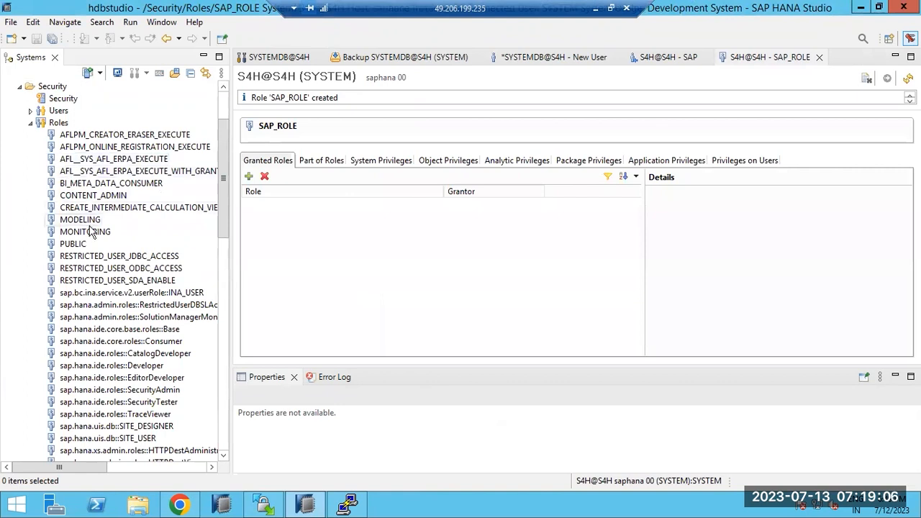
scroll(96, 251, down, 2)
scroll(100, 259, down, 15)
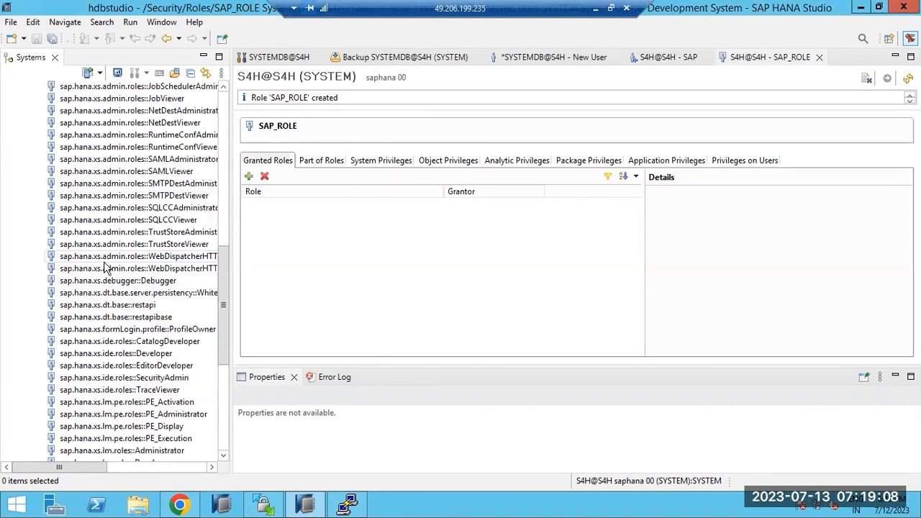
click(79, 378)
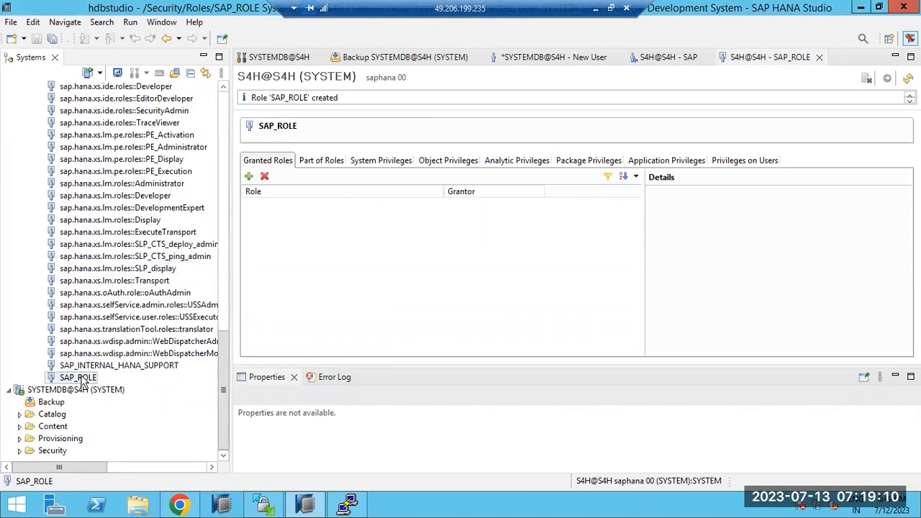
right_click(81, 380)
click(119, 402)
click(537, 255)
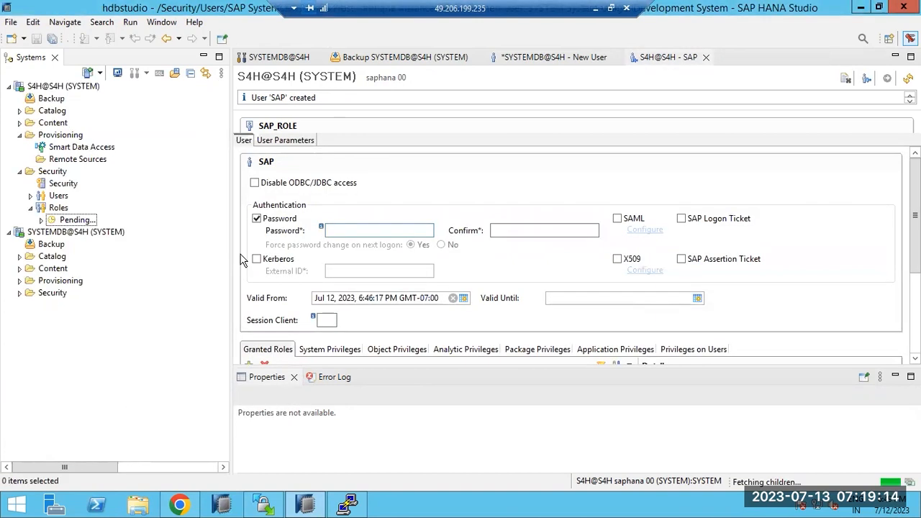
Step: Delete the user SAP, keeping the Restrict option
click(31, 195)
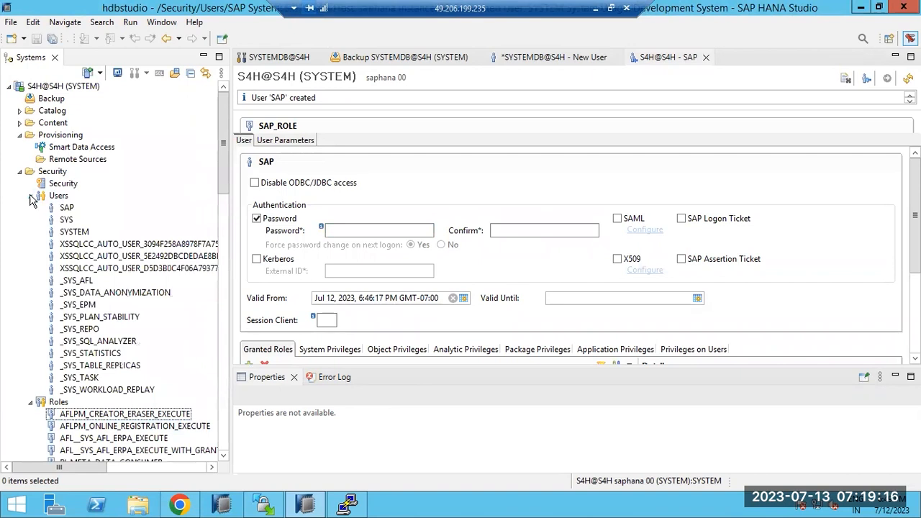
right_click(63, 208)
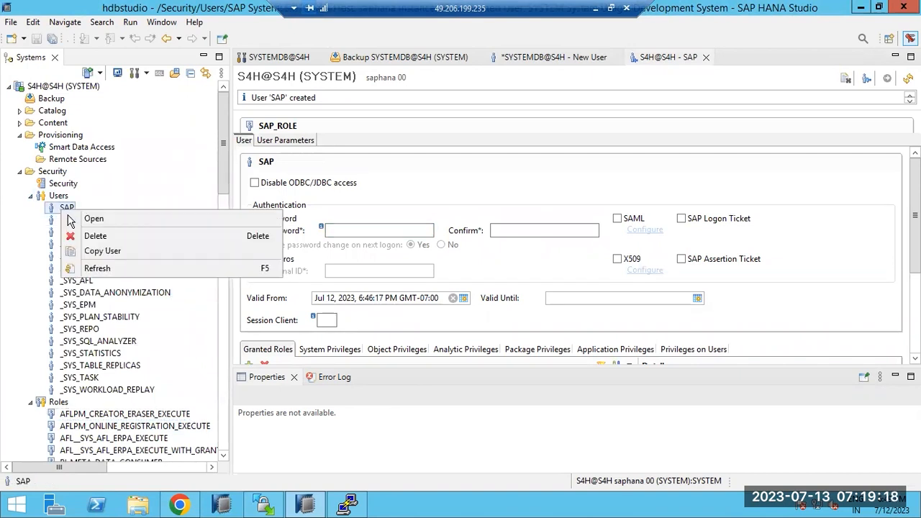
click(81, 236)
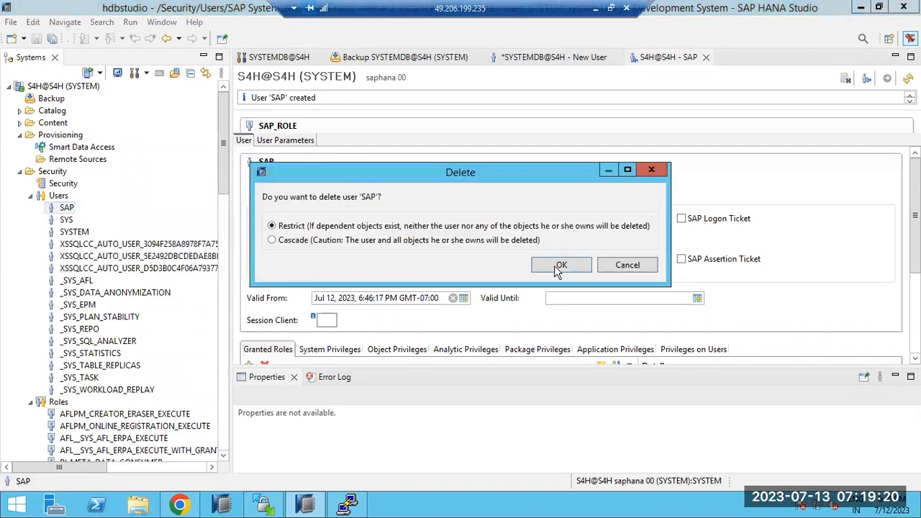
click(554, 265)
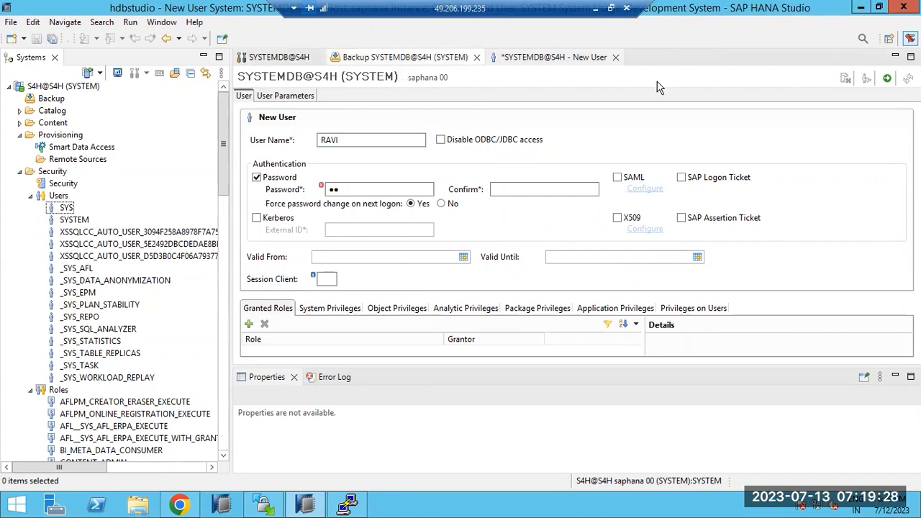
Step: Discard the unsaved New User editor and close the SYSTEMDB@S4H and backup editors
click(615, 57)
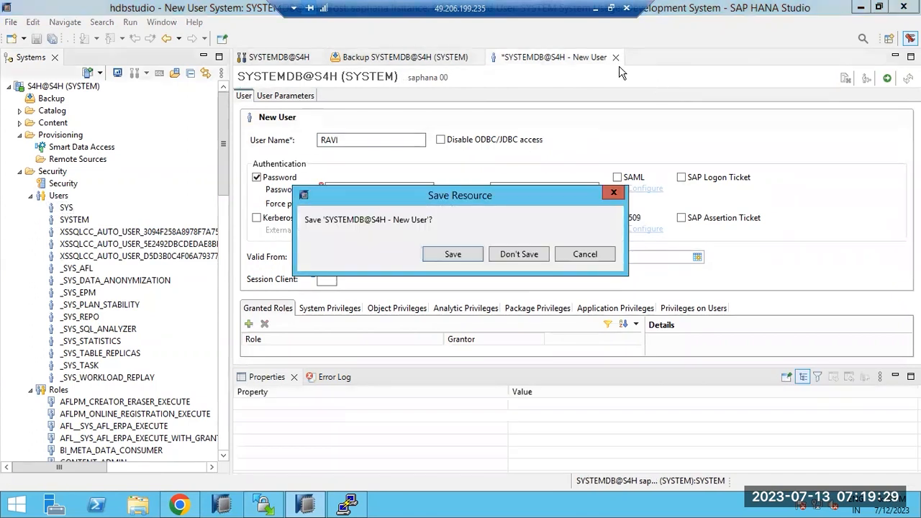
click(509, 256)
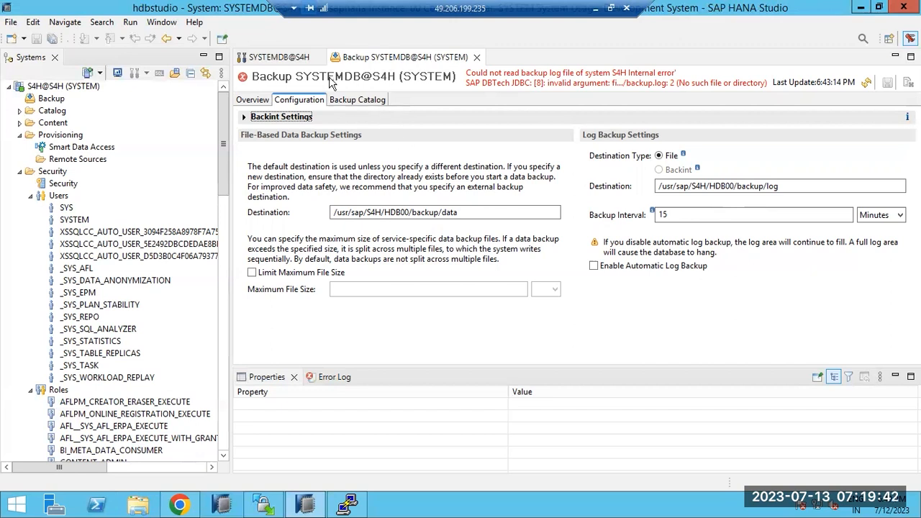
click(310, 67)
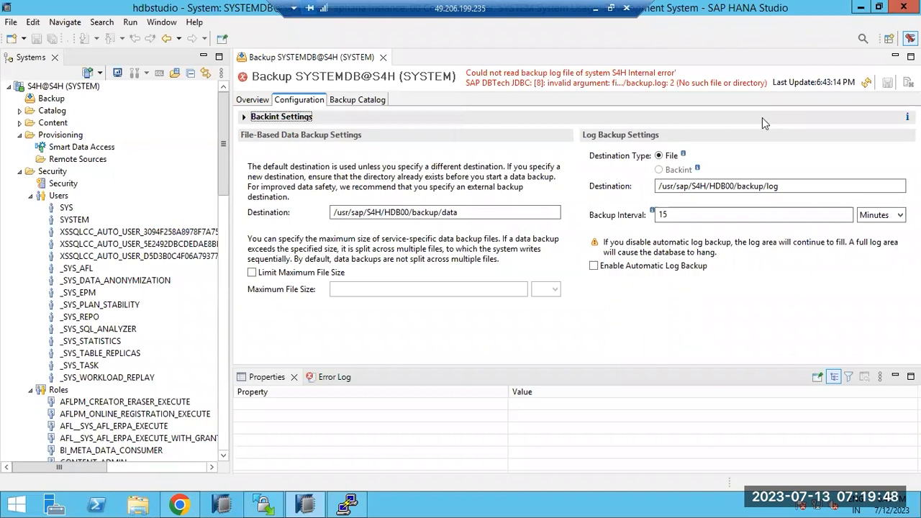
click(383, 56)
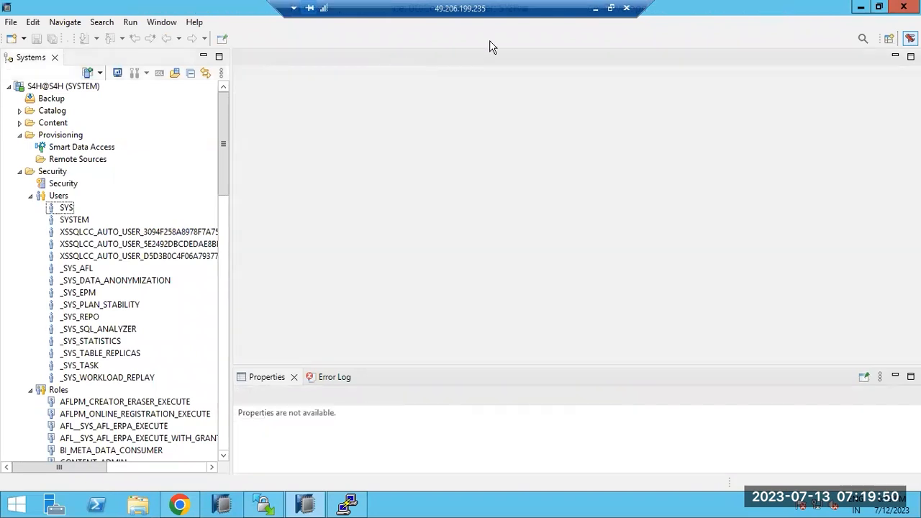
click(596, 9)
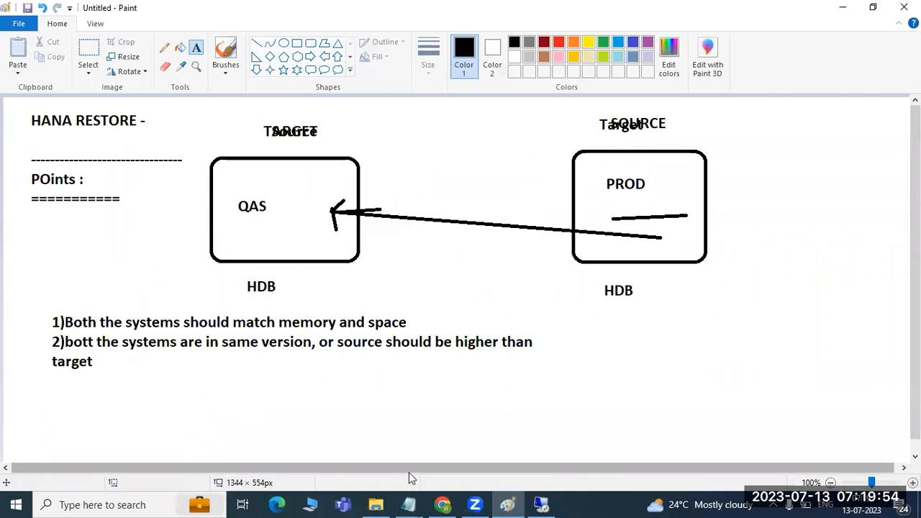
click(545, 503)
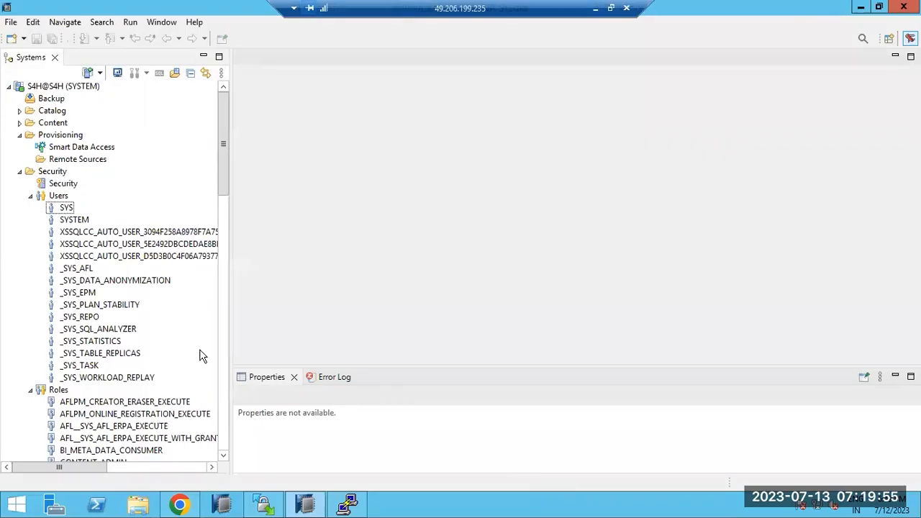
Step: Collapse Users, Roles, Security and Provisioning, then bring up SYSTEMDB@S4H's actions menu
click(30, 196)
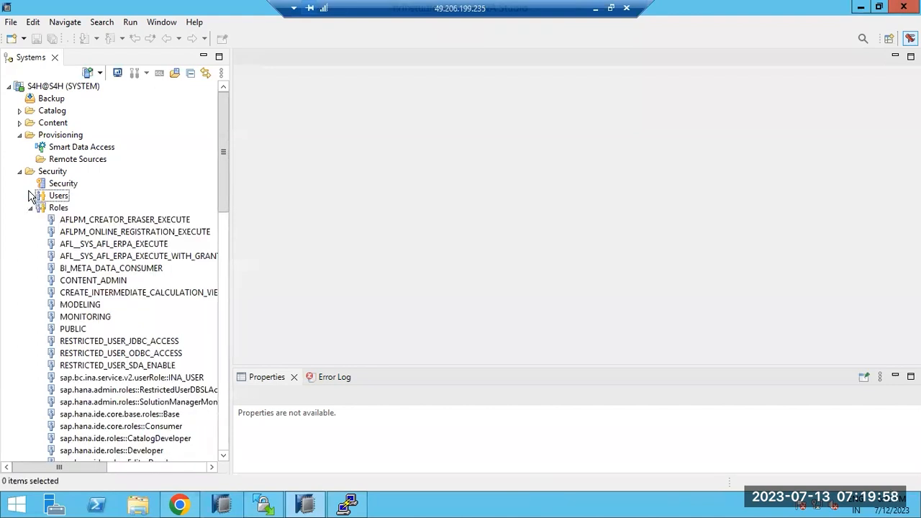
click(31, 208)
click(20, 172)
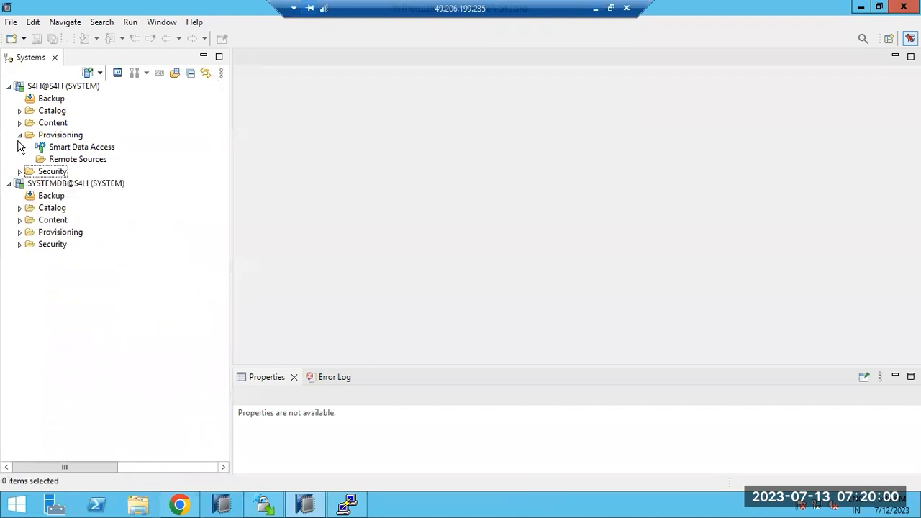
click(20, 136)
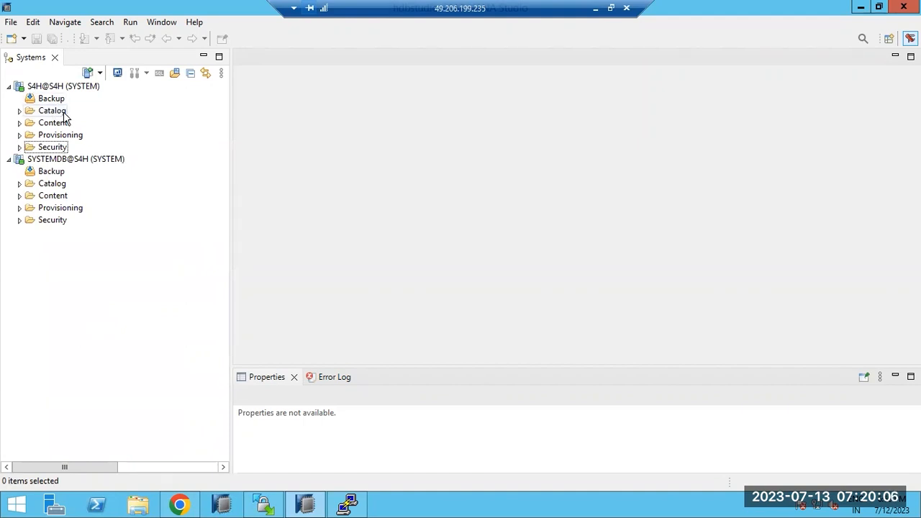
right_click(75, 164)
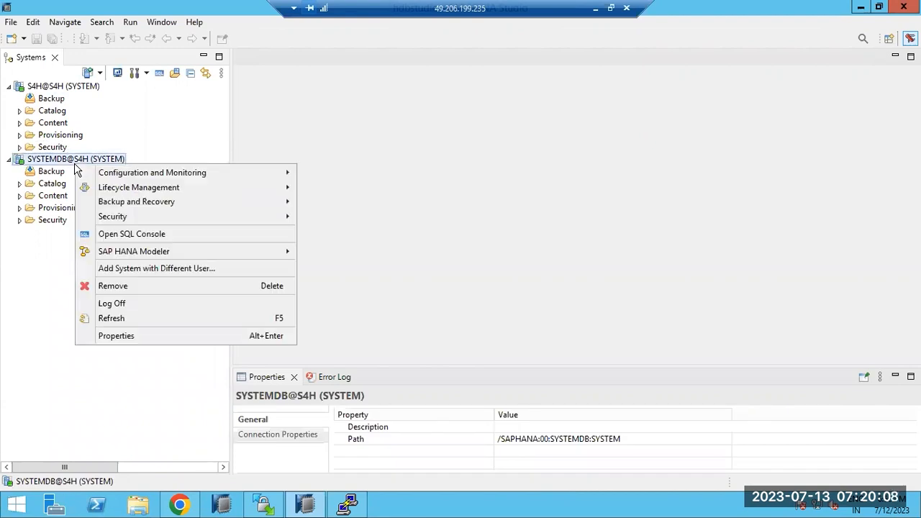
Step: Start Recover Tenant Database from SYSTEMDB@S4H, select tenant S4H, and advance to the recovery type
mouse_move(252, 204)
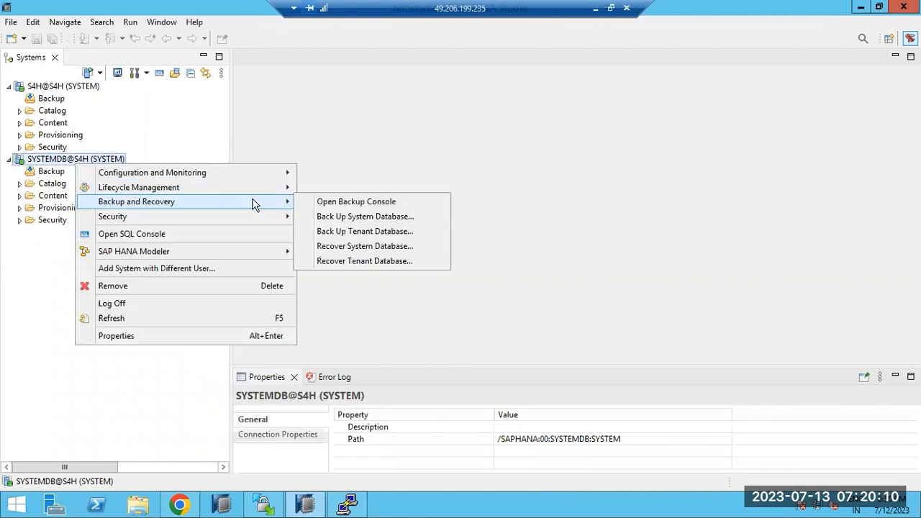
click(351, 261)
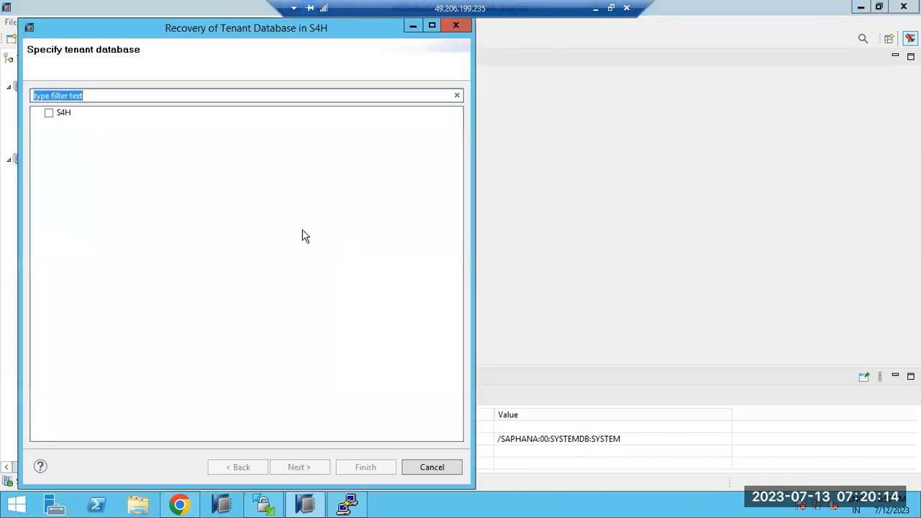
click(52, 113)
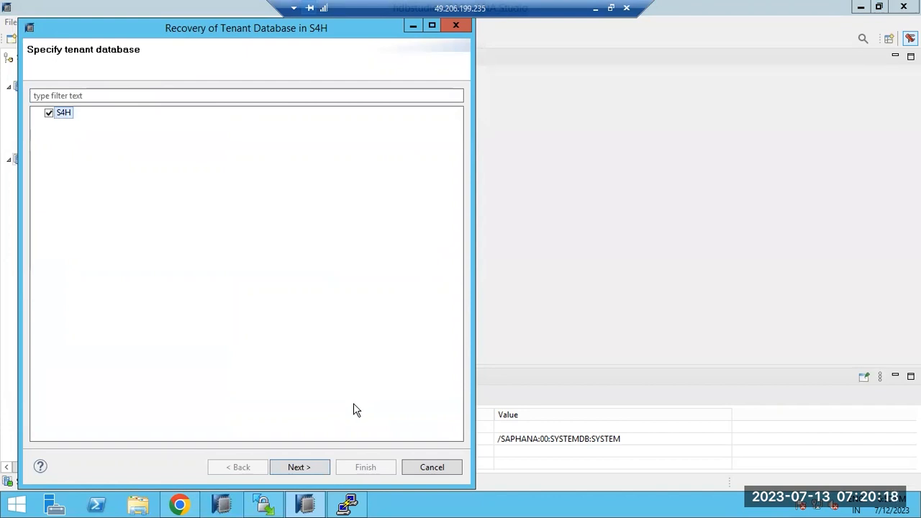
click(301, 469)
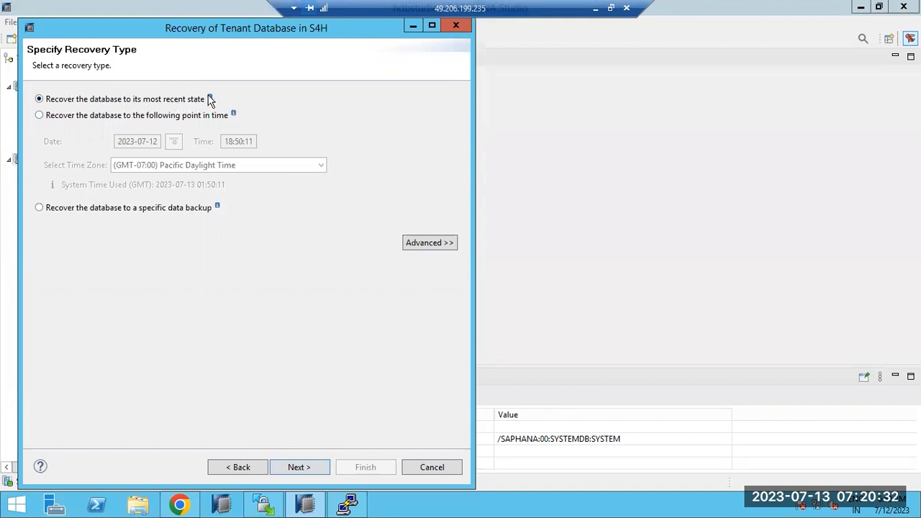
Step: Drag the recovery wizard toward the screen centre and select recovery to a point in time
mouse_move(210, 97)
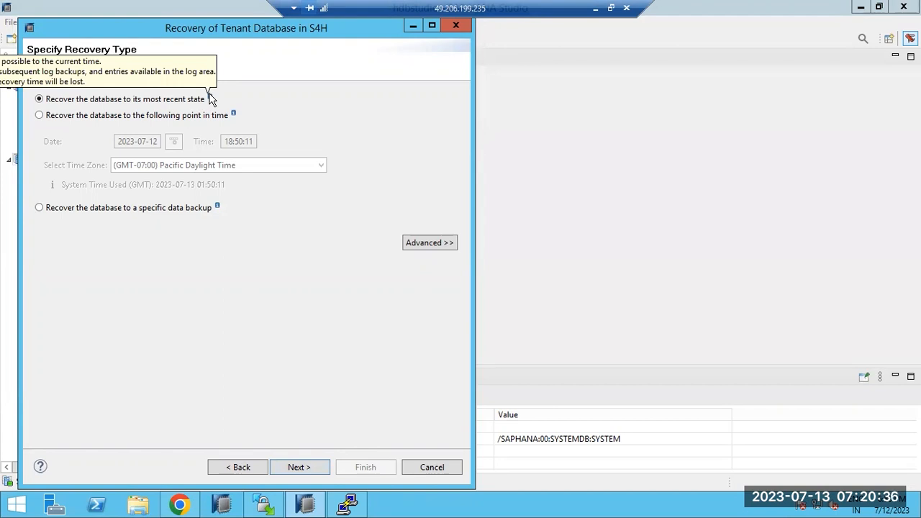
drag(161, 33, 345, 66)
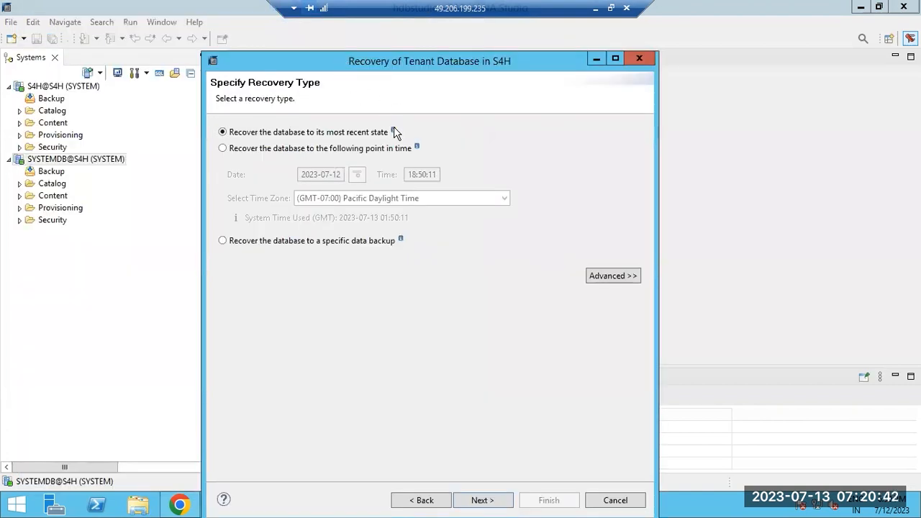
mouse_move(394, 133)
mouse_move(896, 509)
click(288, 148)
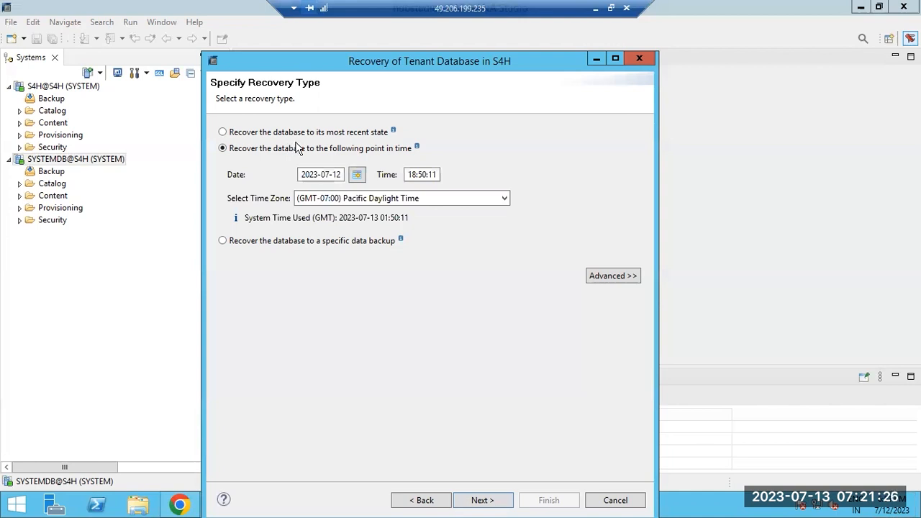
Step: Try a point-in-time recovery with minutes 45, then switch to a specific data backup and continue
click(309, 133)
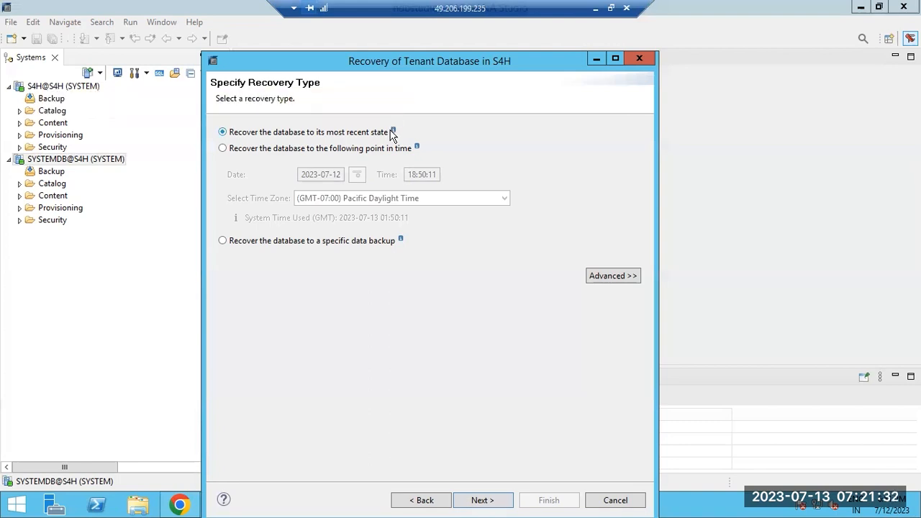
click(370, 153)
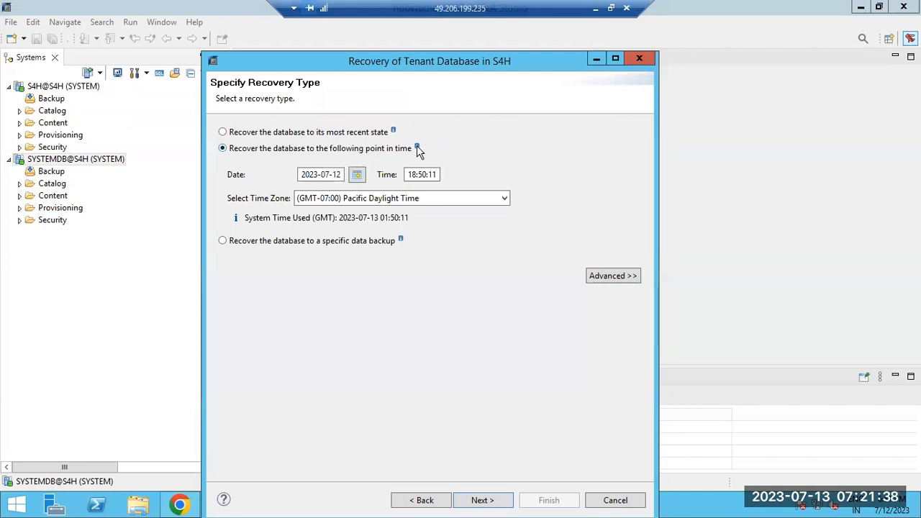
mouse_move(416, 147)
click(424, 174)
click(425, 174)
text(45)
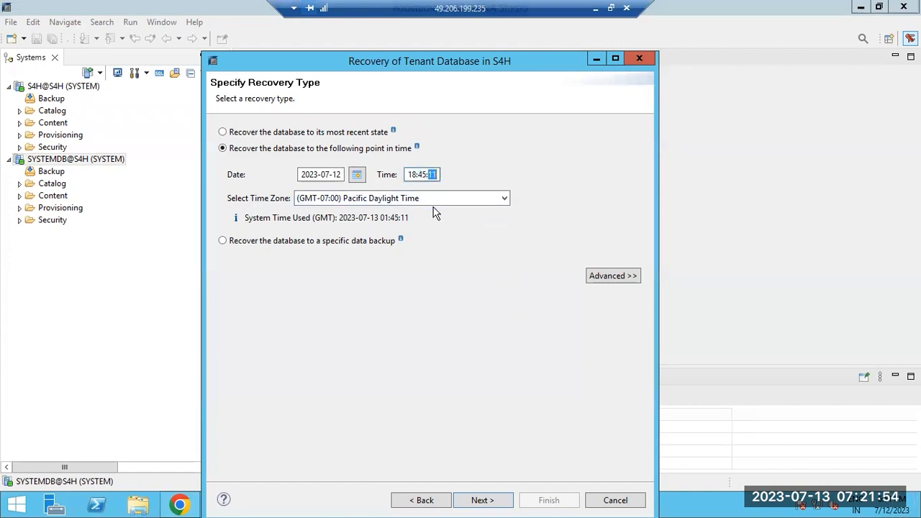
click(422, 174)
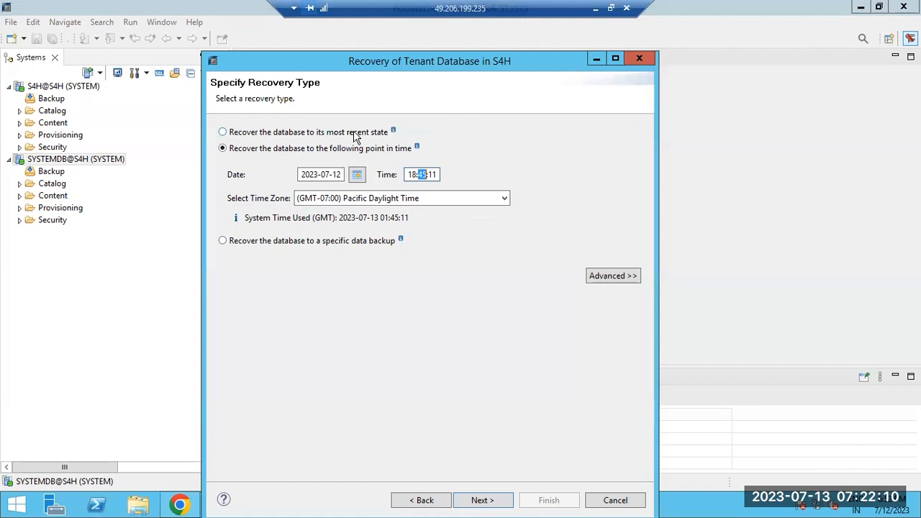
click(223, 241)
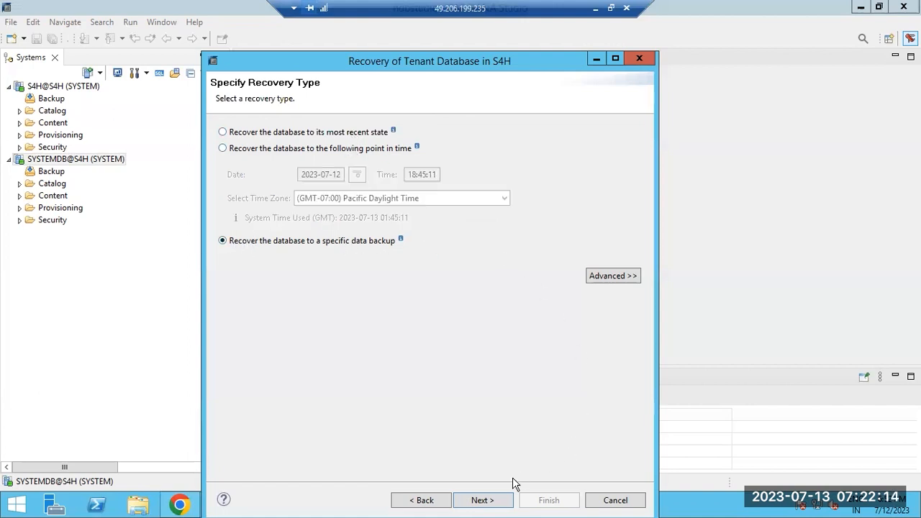
click(485, 500)
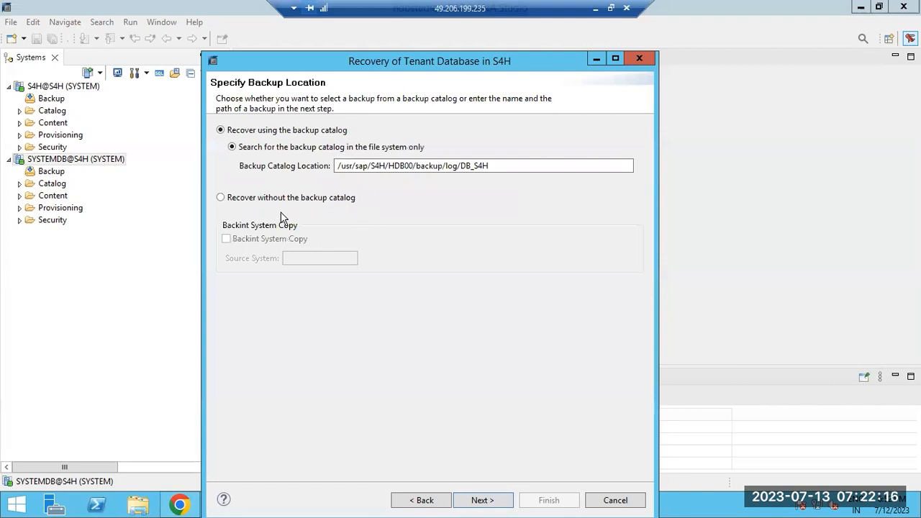
Step: Keep recovery using the backup catalog and confirm stopping the S4H database
click(494, 500)
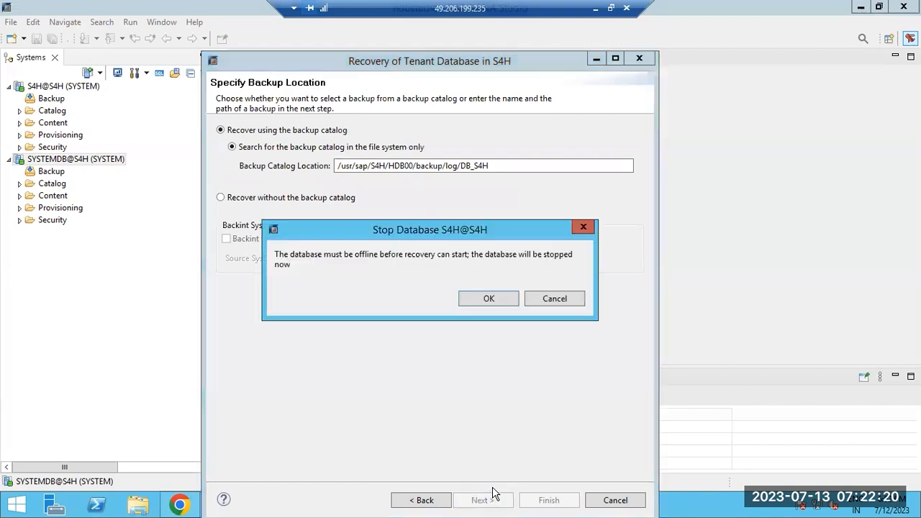
click(489, 299)
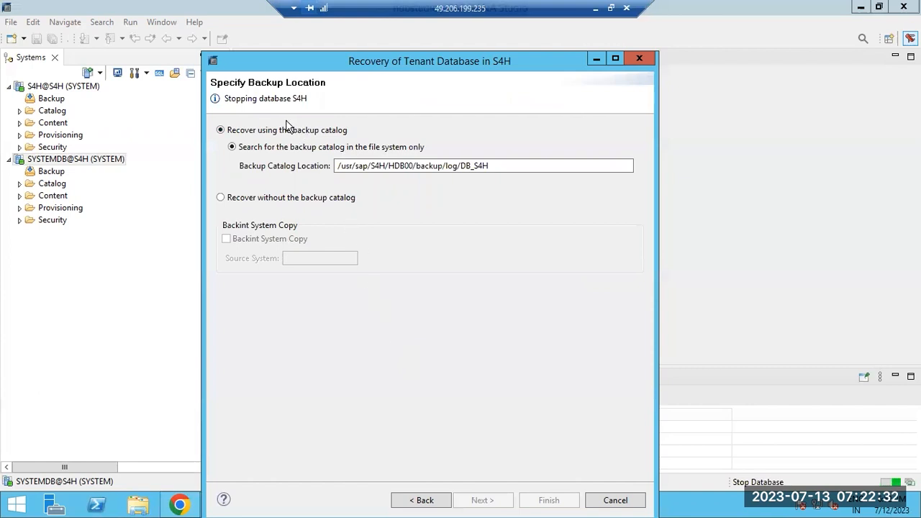
mouse_move(261, 101)
mouse_down()
mouse_move(309, 100)
mouse_move(265, 100)
mouse_up()
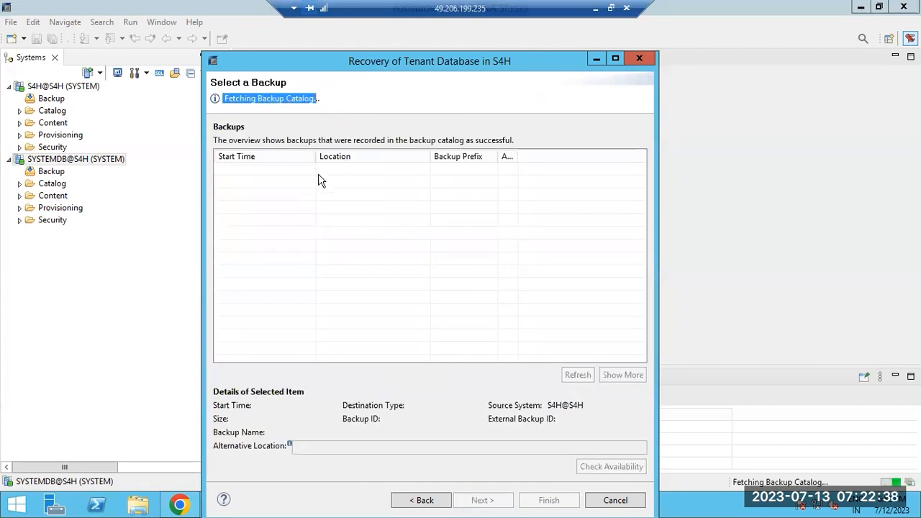
click(251, 100)
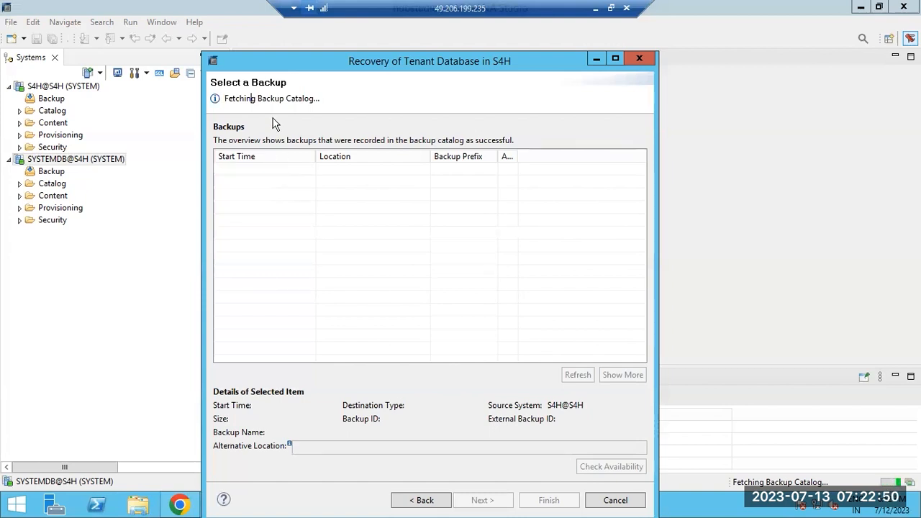
drag(276, 98, 315, 99)
click(304, 170)
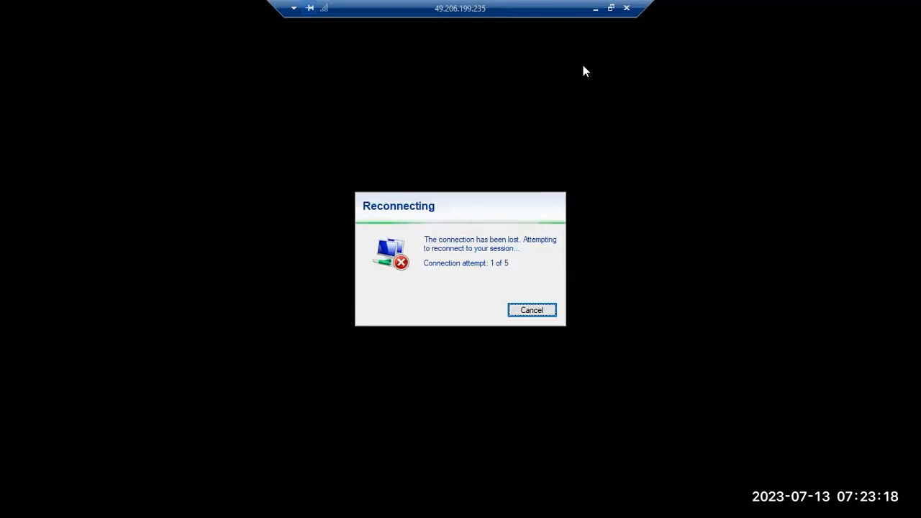
click(595, 8)
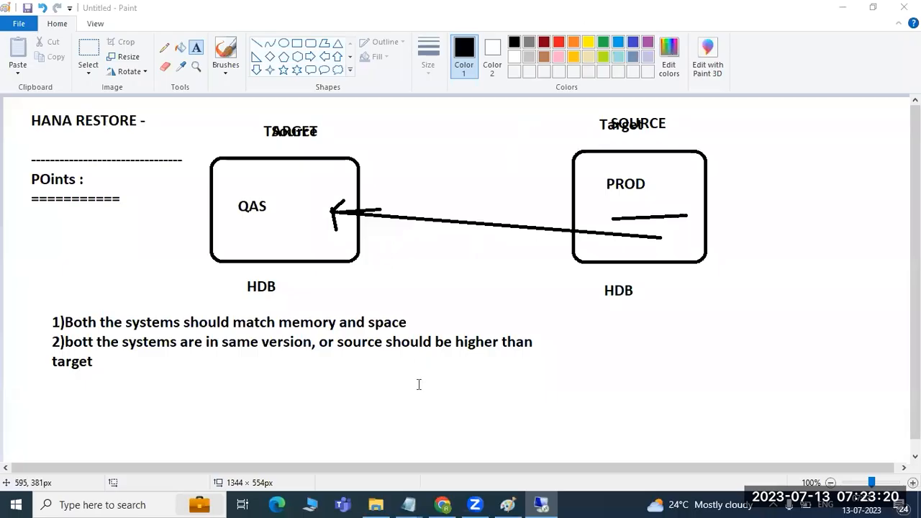
click(551, 503)
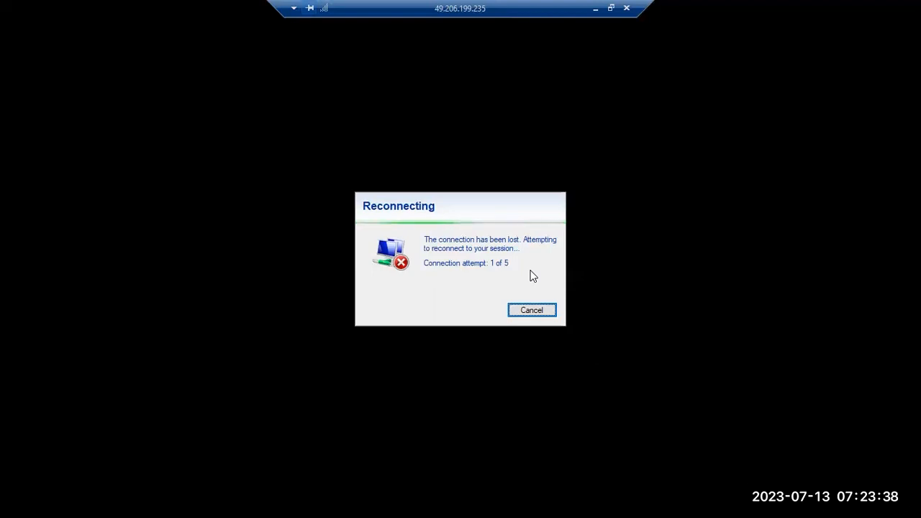
click(546, 314)
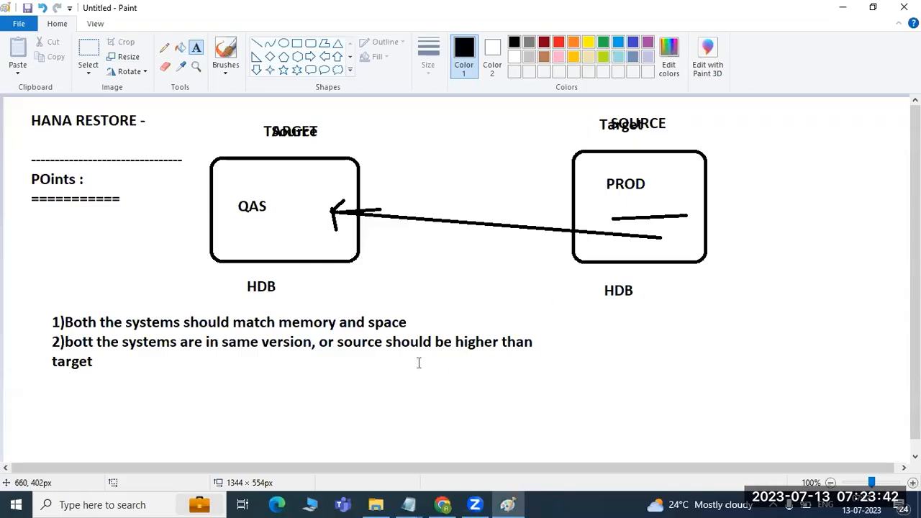
key(super+r)
click(102, 461)
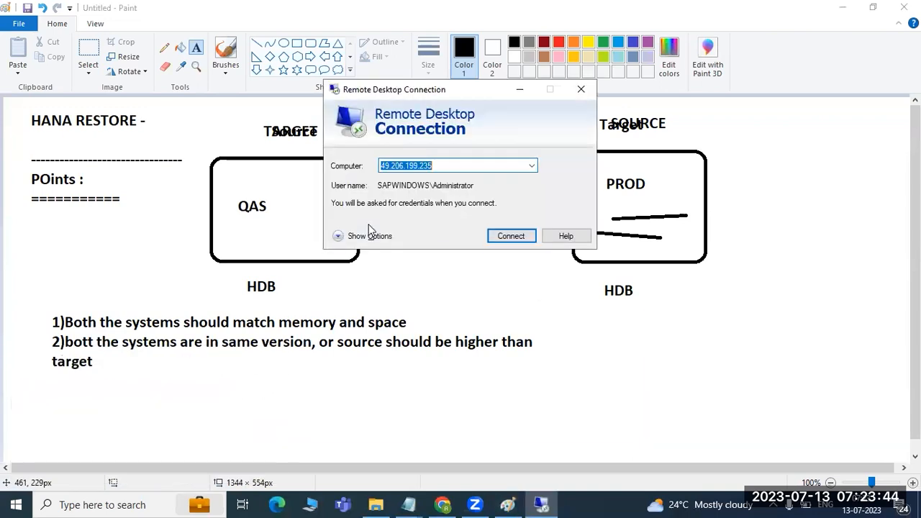
click(498, 237)
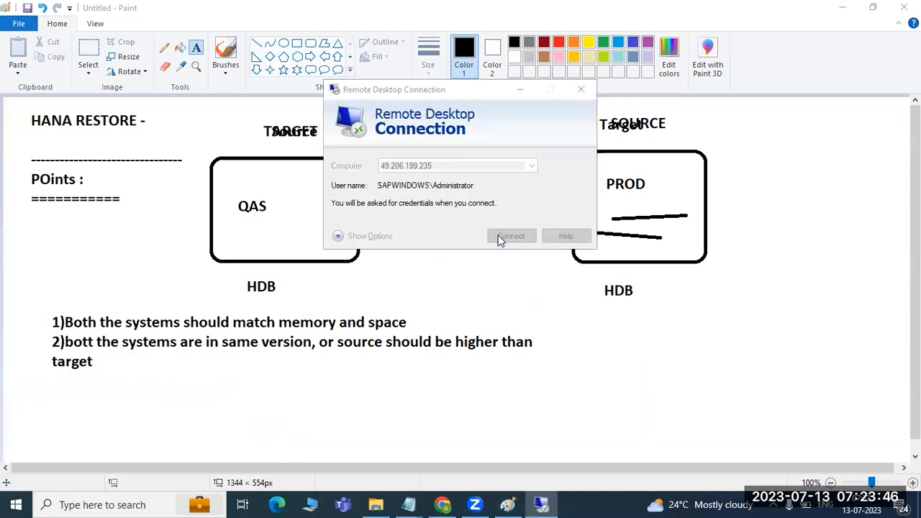
text(••••••)
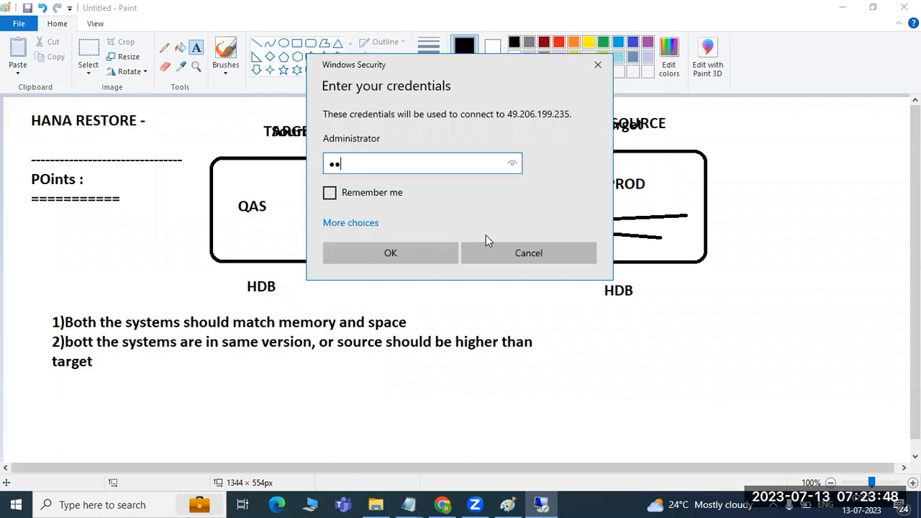
text(•••)
key(Return)
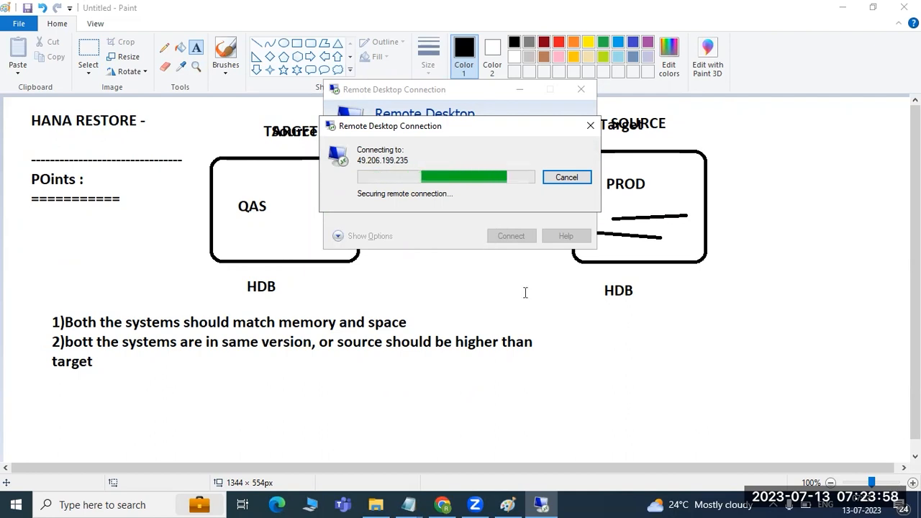
Step: Check the Wi-Fi network list and cancel the stuck connection attempts
click(774, 506)
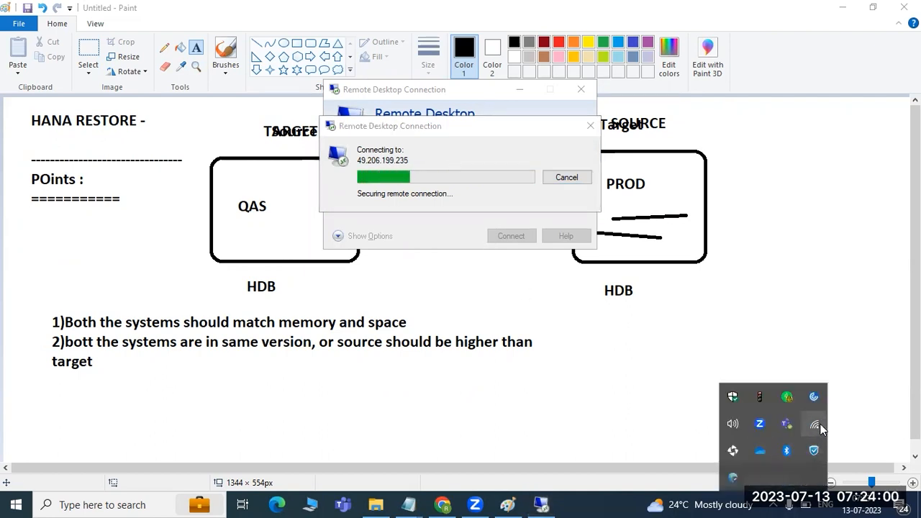
mouse_move(819, 425)
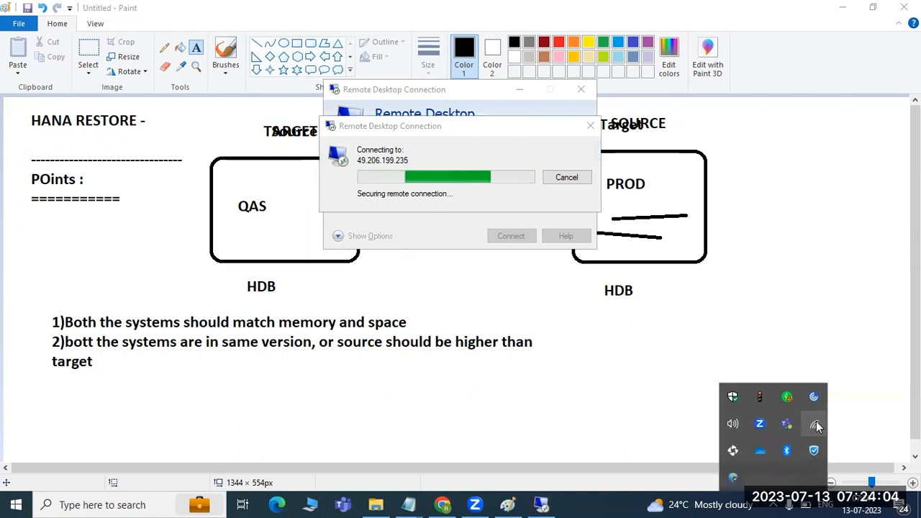
click(817, 422)
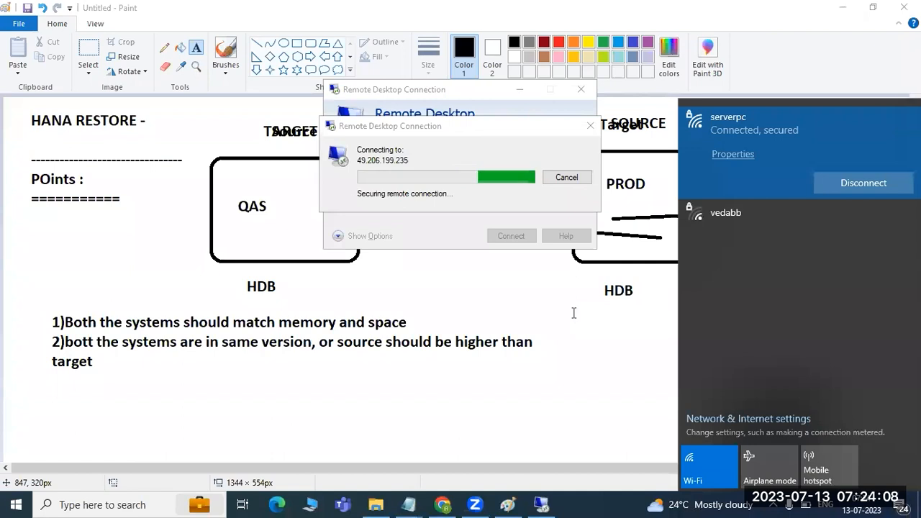
click(475, 206)
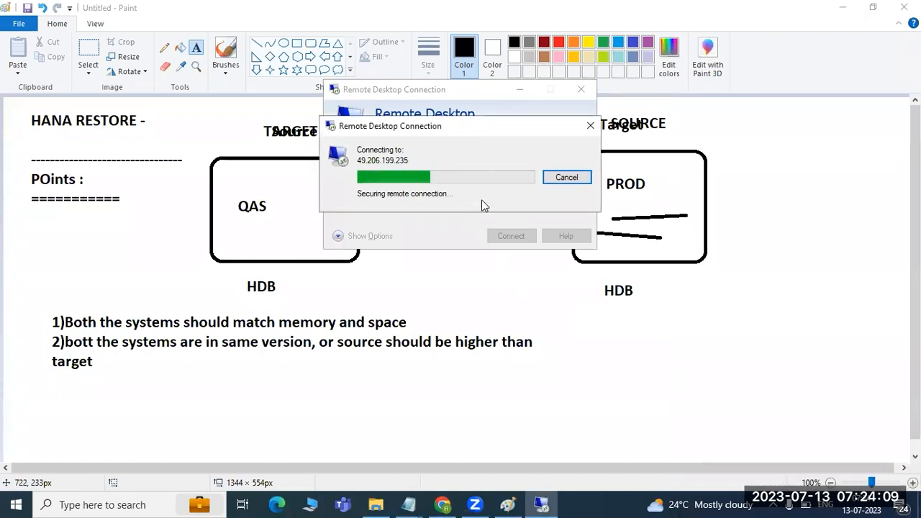
click(559, 177)
Step: Retry connecting to 49.206.199.235 with the password, then cancel the stalled attempt
click(512, 236)
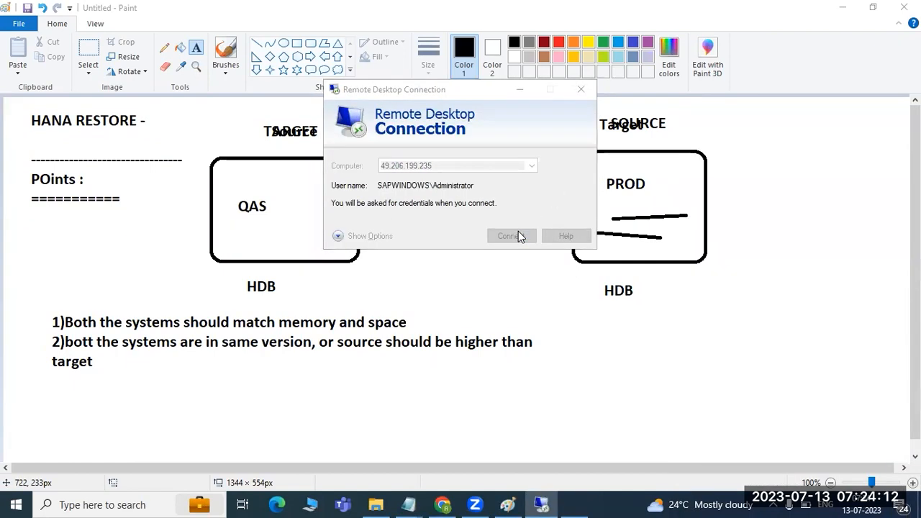
text(••••••••••)
key(Return)
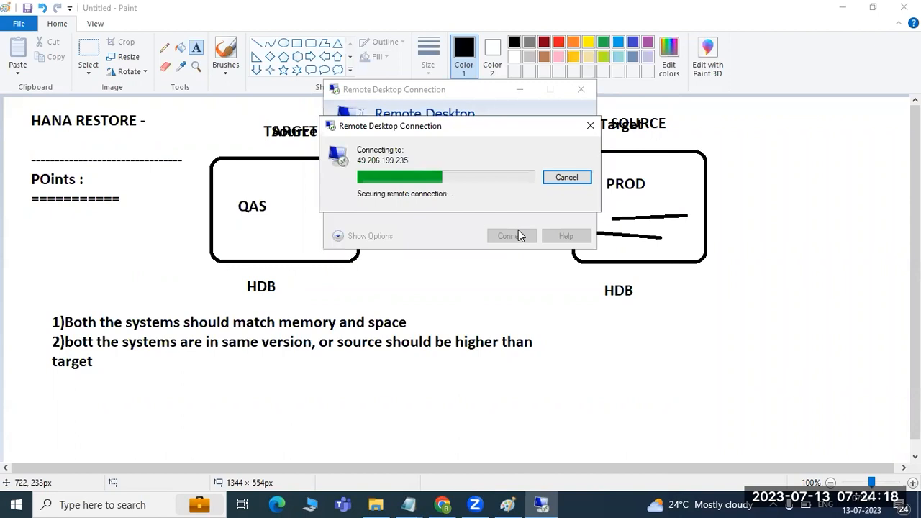
click(562, 179)
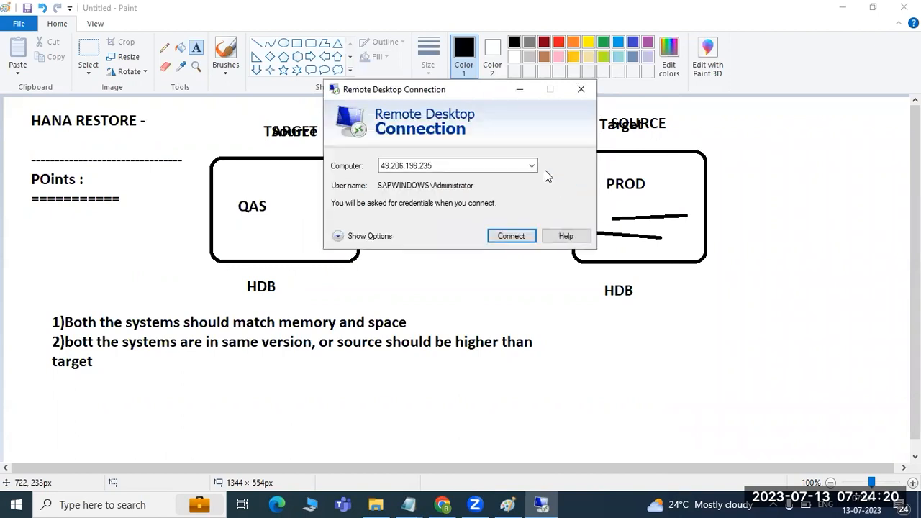
Step: Disconnect from the serverpc Wi-Fi network via the tray network list
click(774, 504)
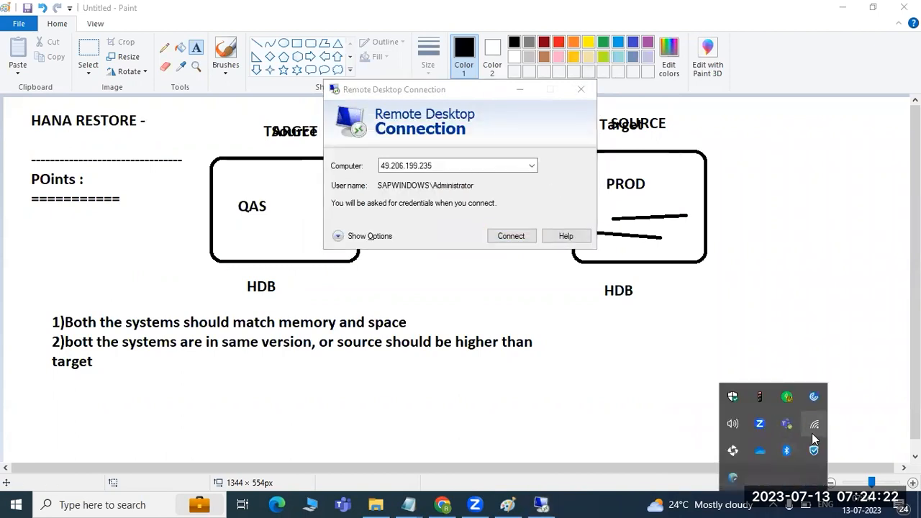
click(813, 432)
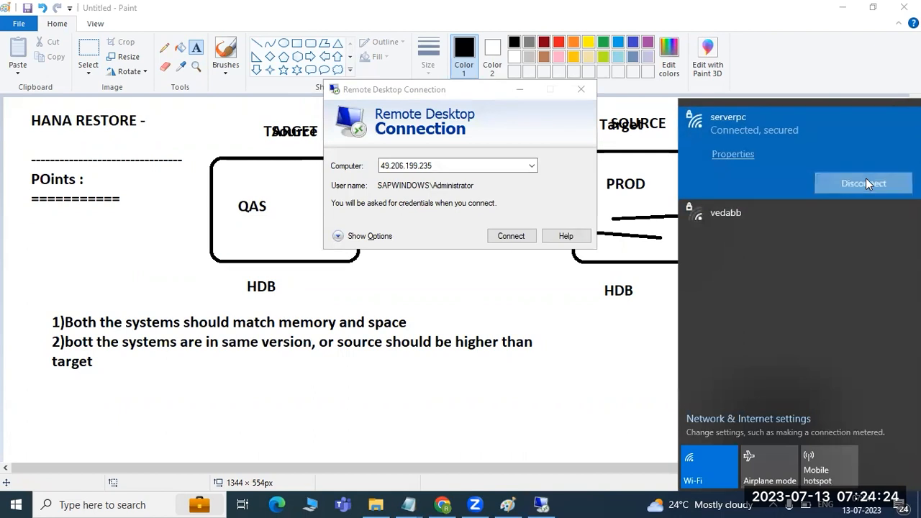
click(867, 183)
click(797, 152)
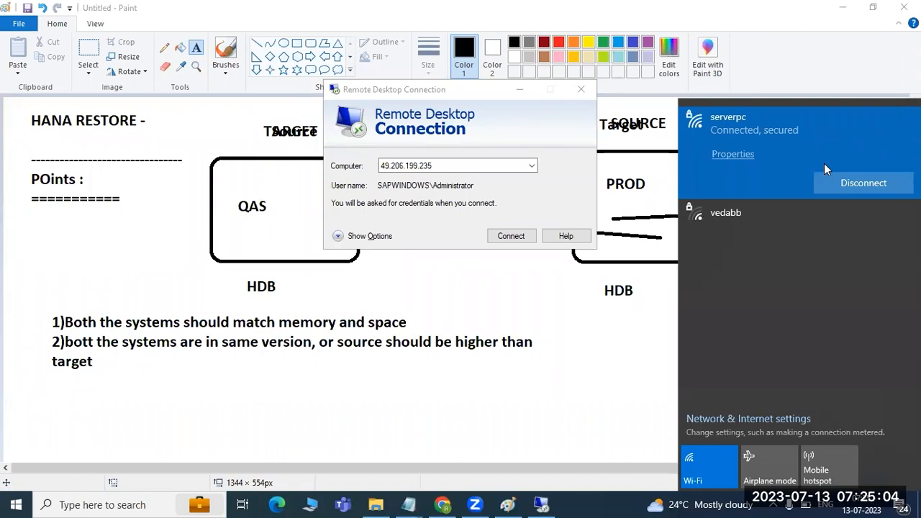
click(513, 236)
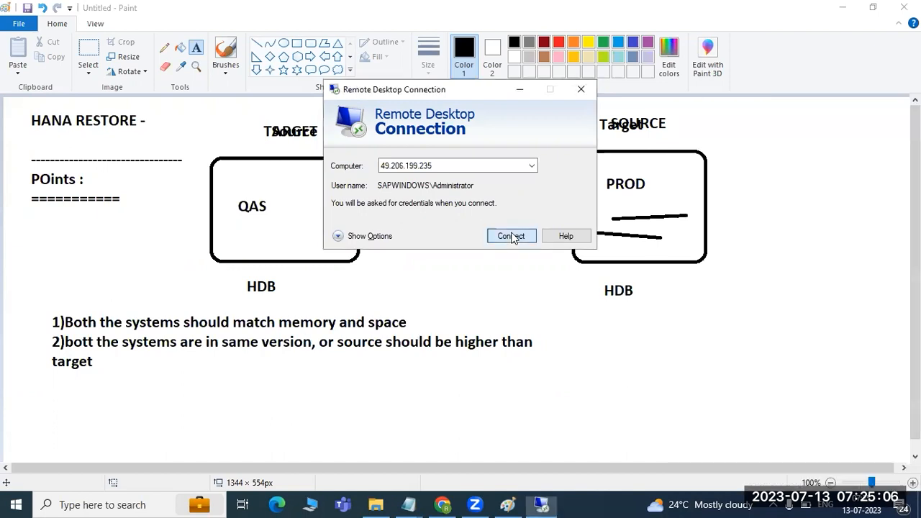
text(*)
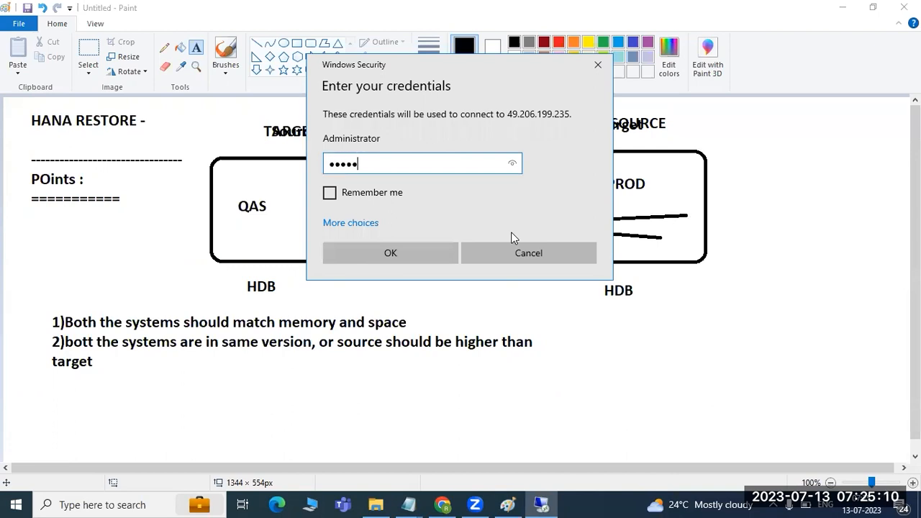
text(*)
key(ctrl+a)
text(********)
key(Return)
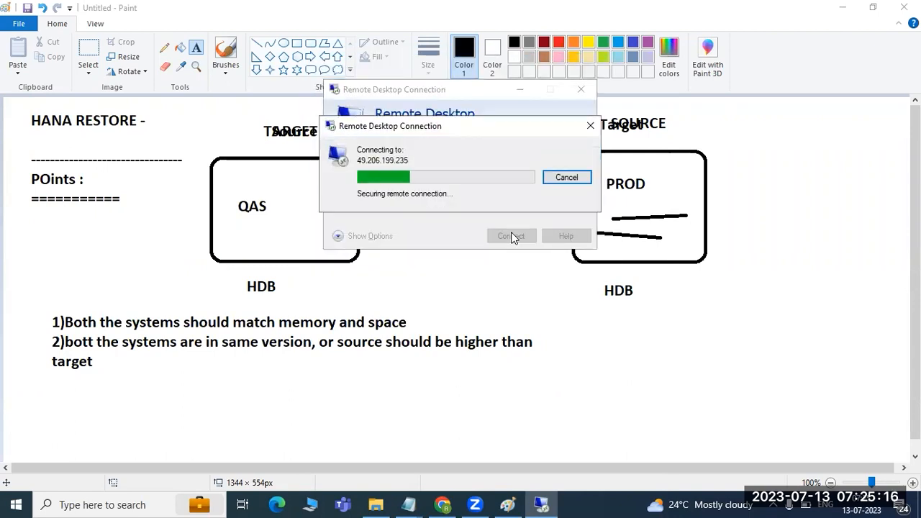
click(501, 305)
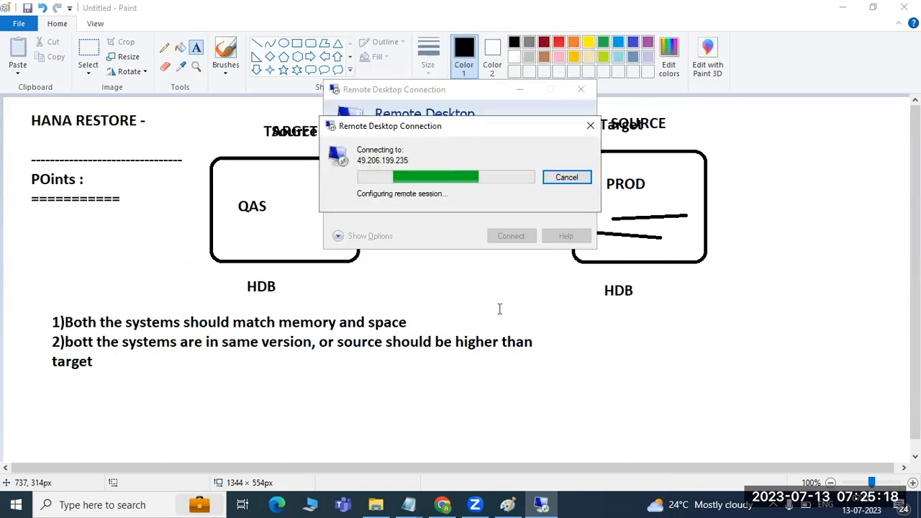
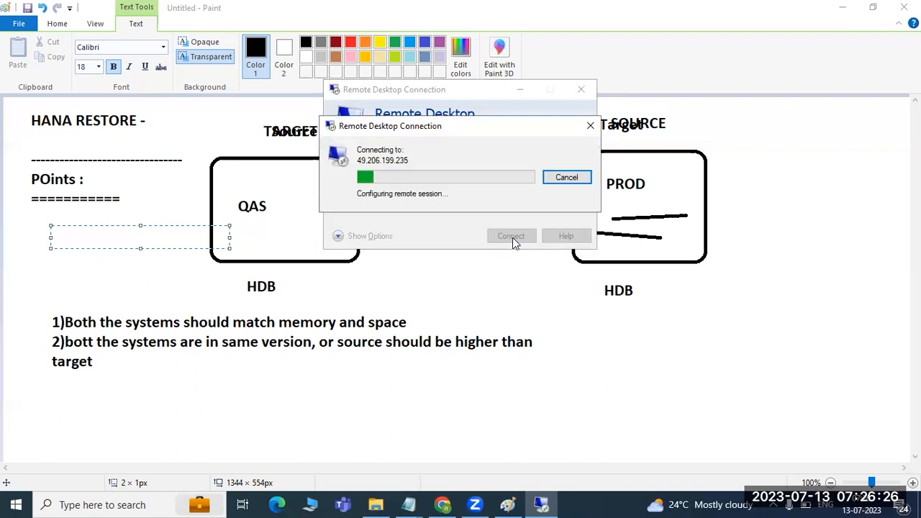
text(••••••••••)
key(Return)
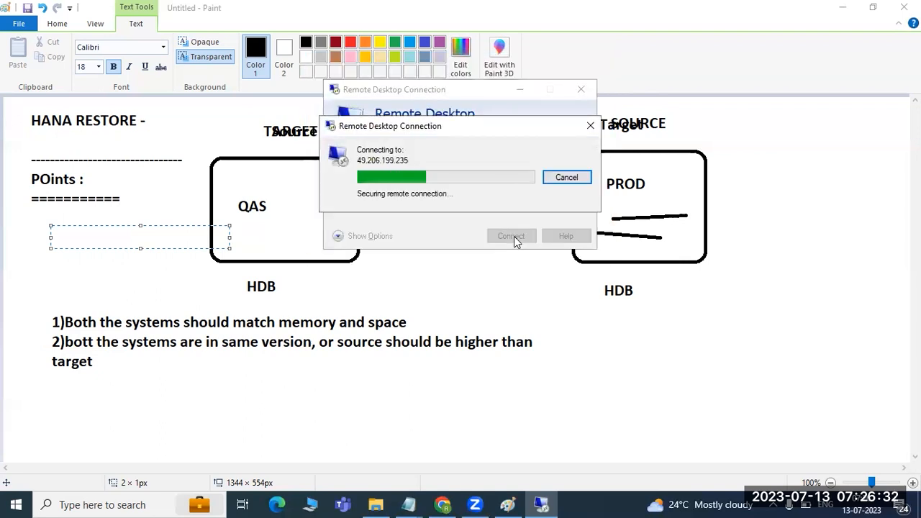
click(557, 181)
click(583, 88)
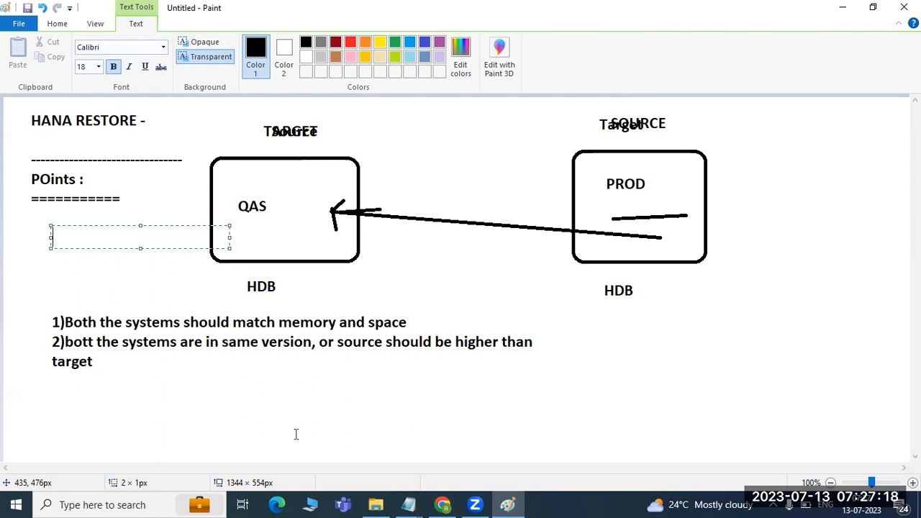
Step: Relaunch Remote Desktop Connection, connect with the Administrator password, and accept the certificate
click(317, 503)
click(123, 460)
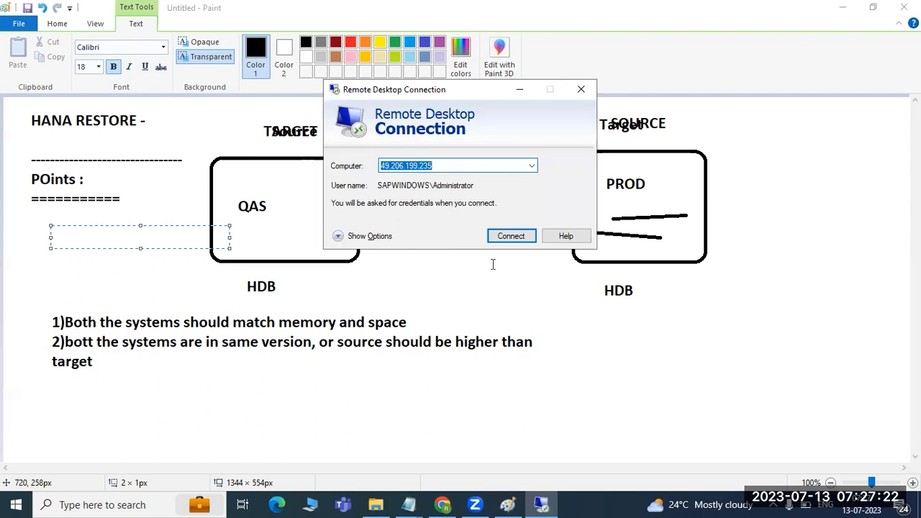
click(512, 236)
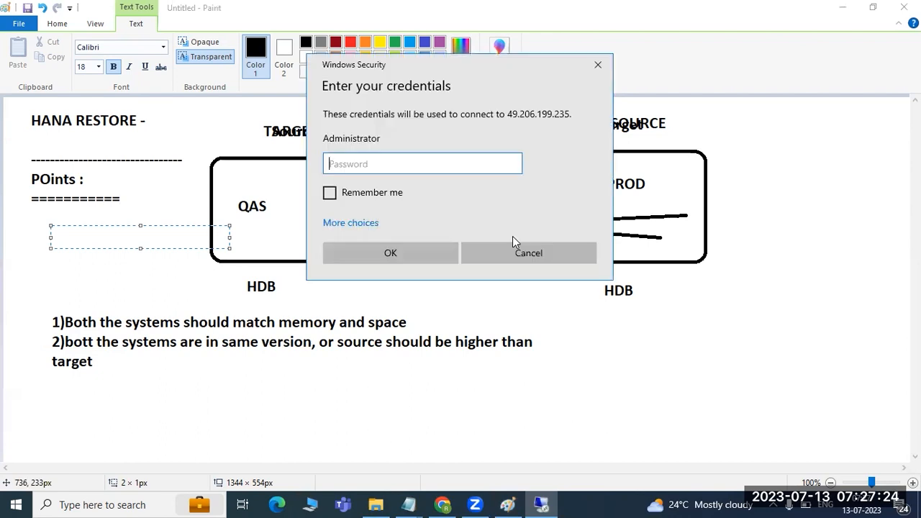
text(••••••••••)
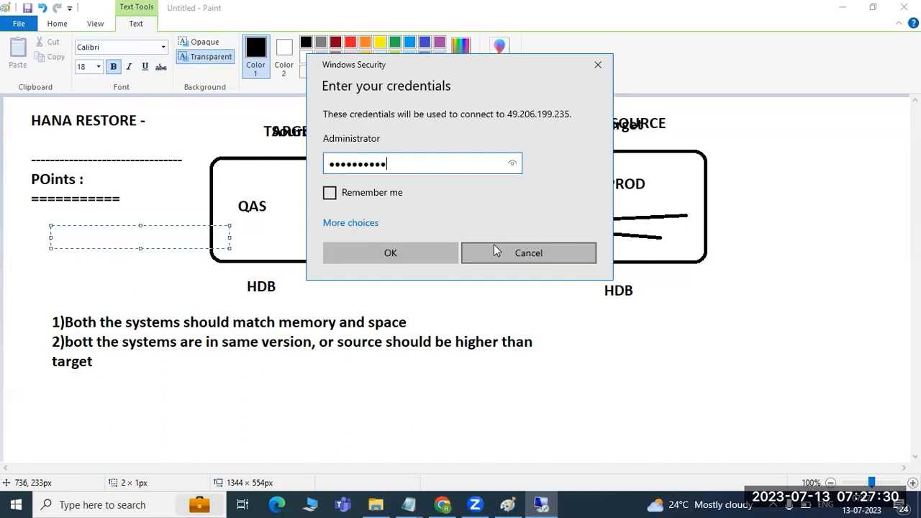
key(Return)
click(489, 306)
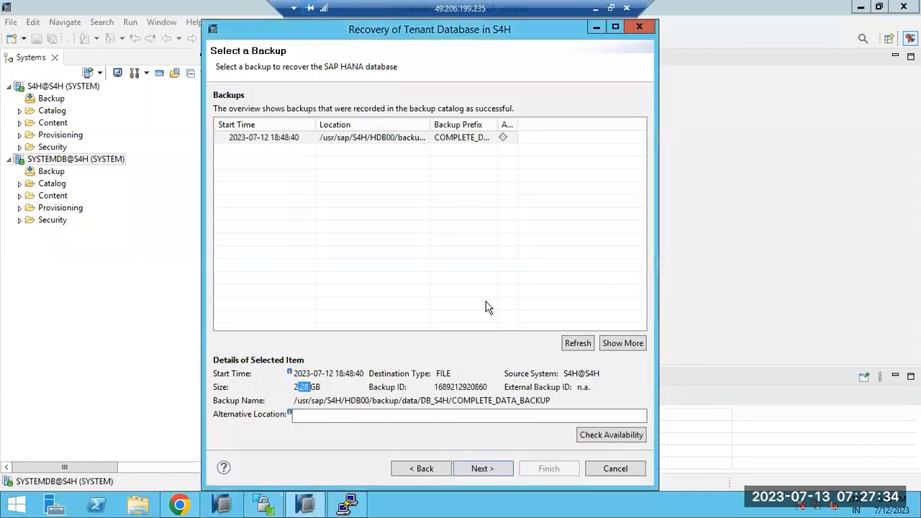
click(296, 142)
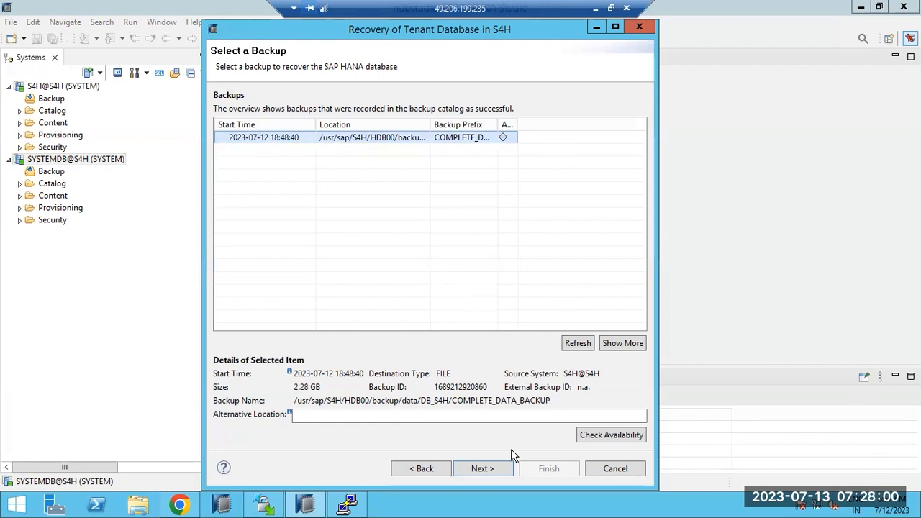
click(496, 468)
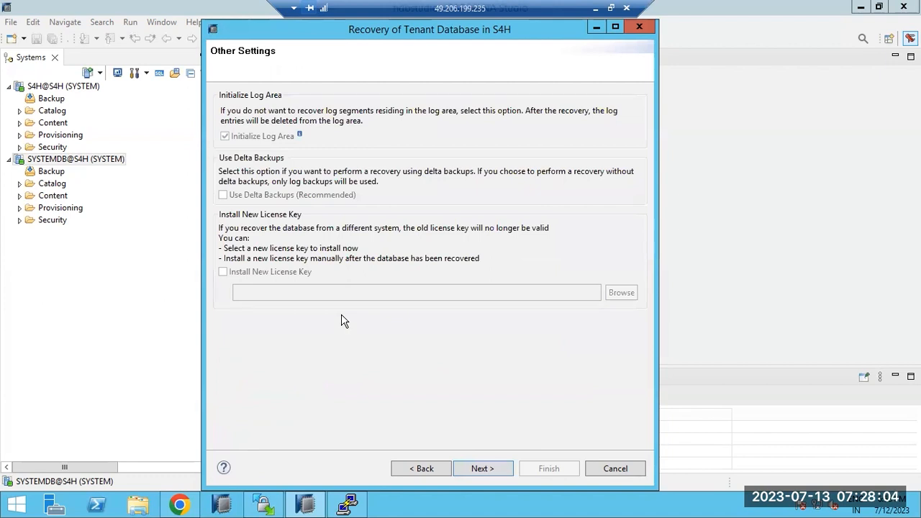
click(479, 474)
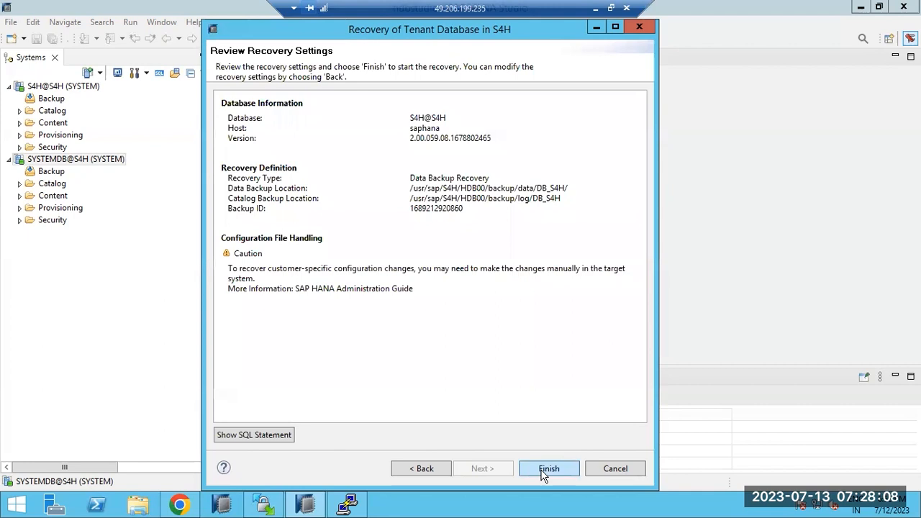
click(544, 470)
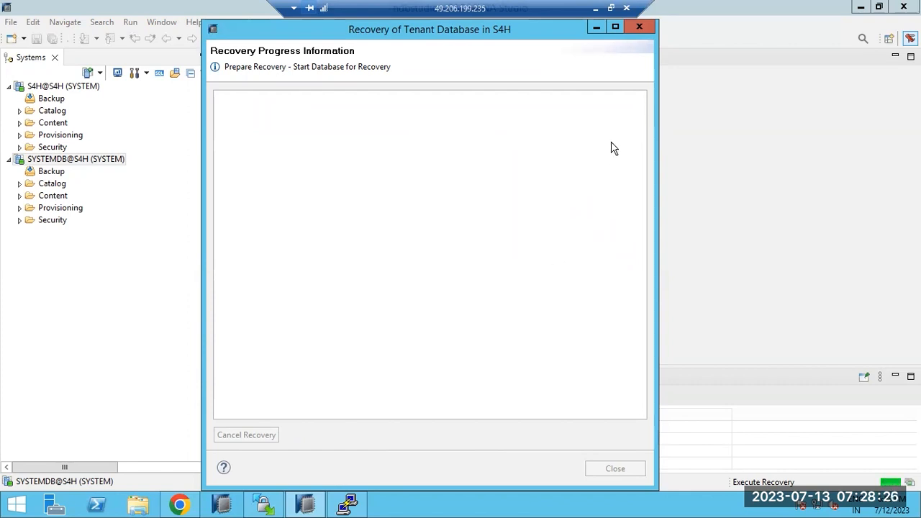
Step: Add the notes '06:48 - backup---' and '06:58- restoring' to the right of the Paint diagram
click(595, 8)
drag(746, 136, 876, 400)
text(0)
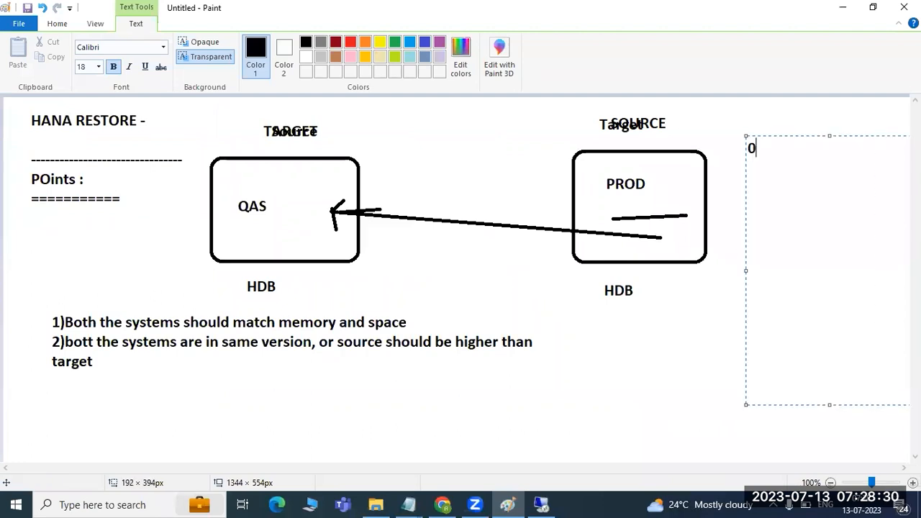
text(6:48 - backu)
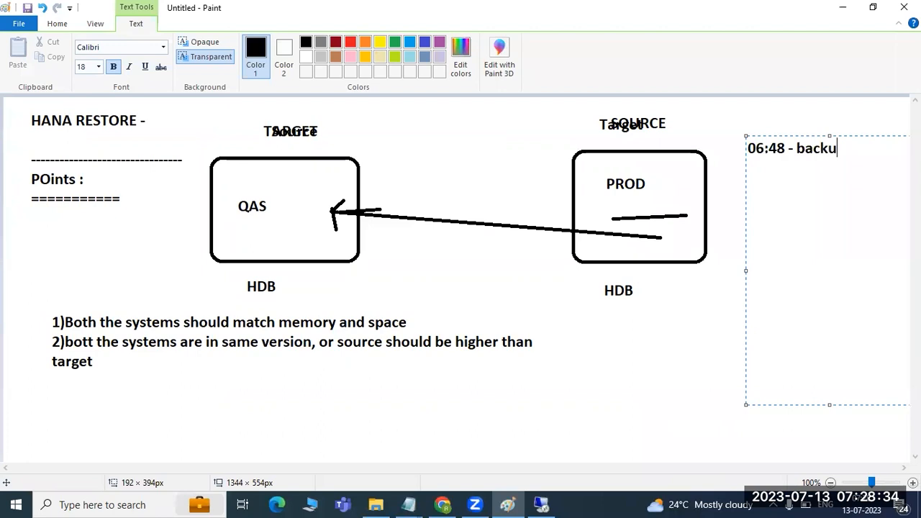
text(p---)
key(Return)
key(Return)
key(Return)
key(Return)
text(06:58- res)
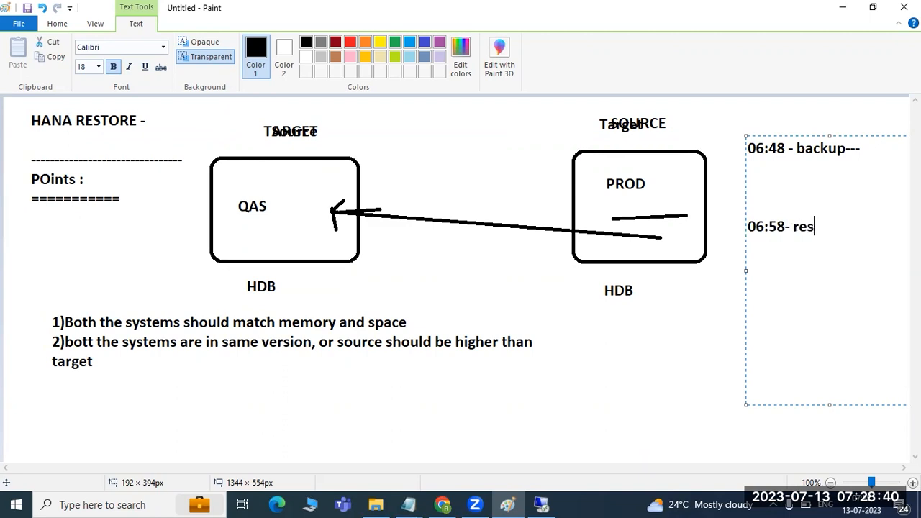
text(toring)
click(541, 504)
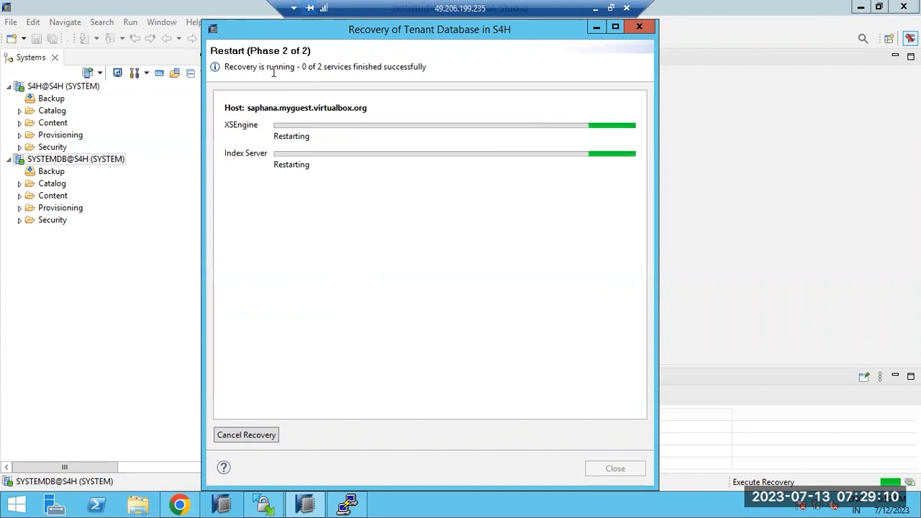
Step: Review the summary showing S4H@S4H recovered with 2 volumes, then close the recovery dialog
drag(253, 66, 412, 69)
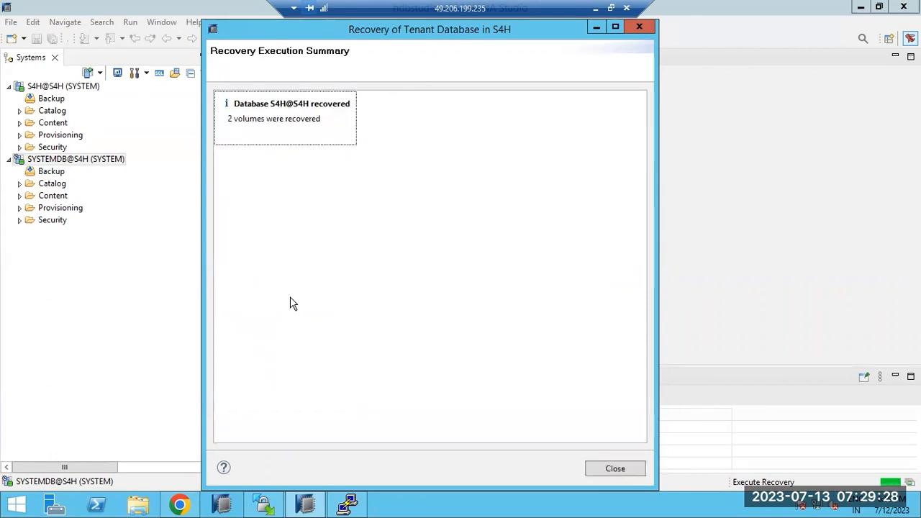
drag(272, 118, 332, 126)
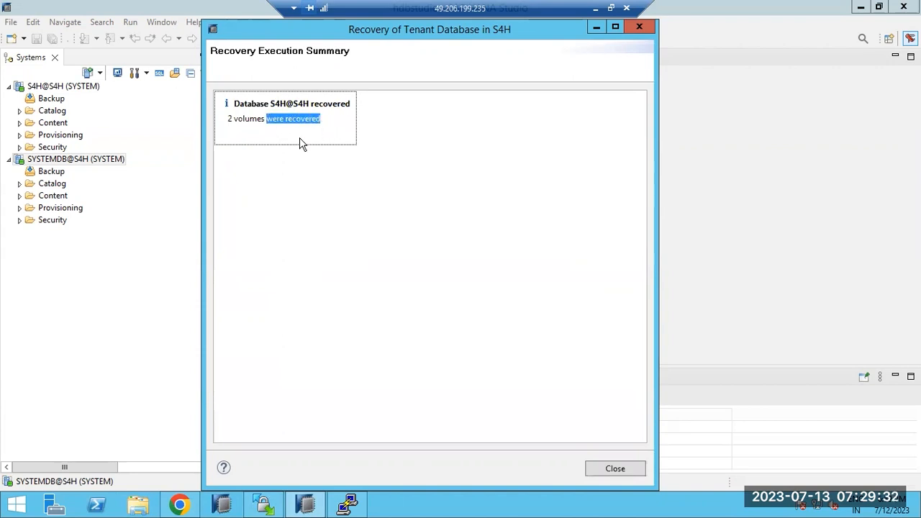
drag(232, 118, 321, 119)
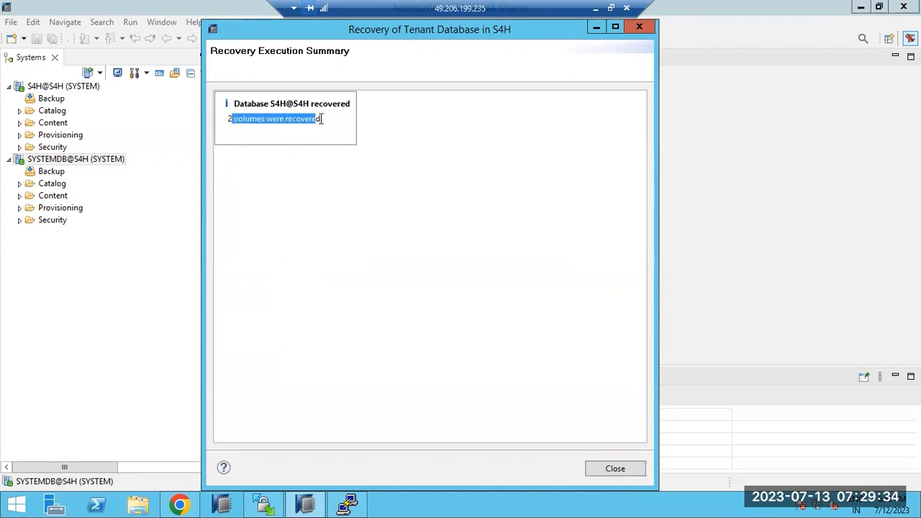
click(610, 469)
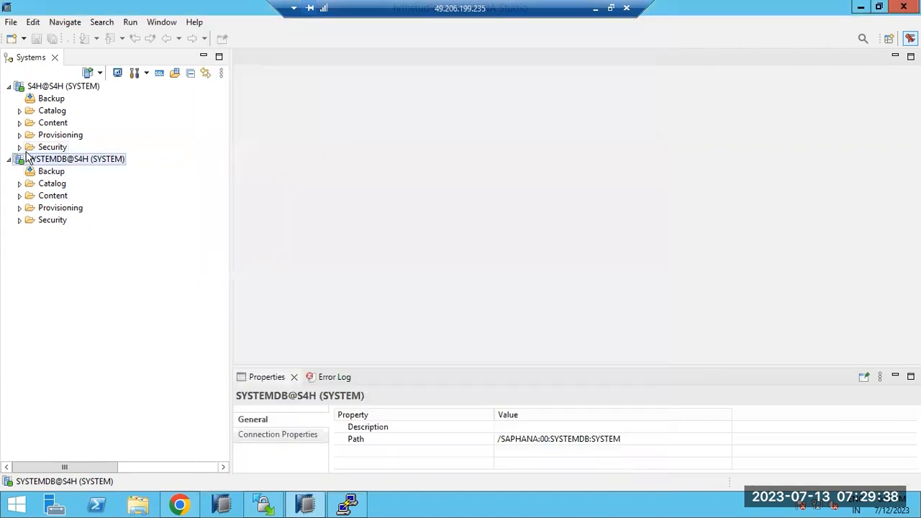
Step: Refresh the systems list from the S4H@S4H tenant's context menu
click(53, 88)
right_click(53, 88)
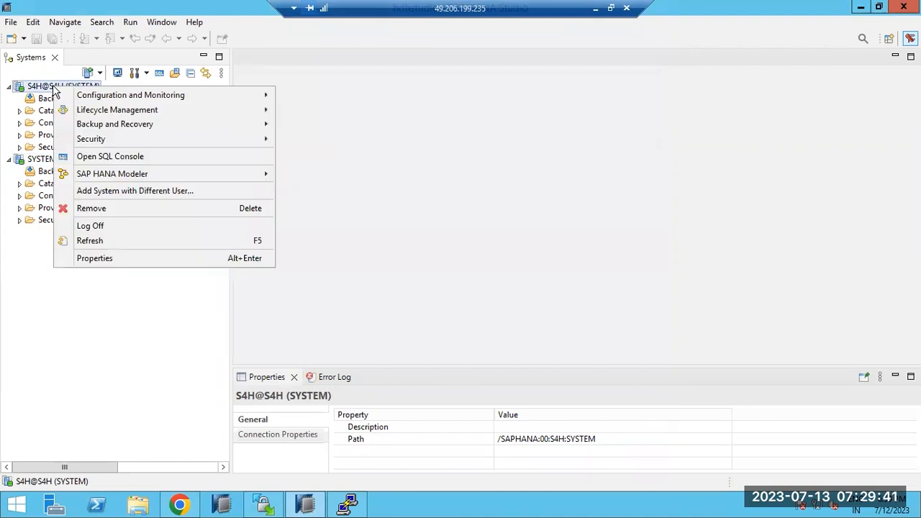
click(90, 243)
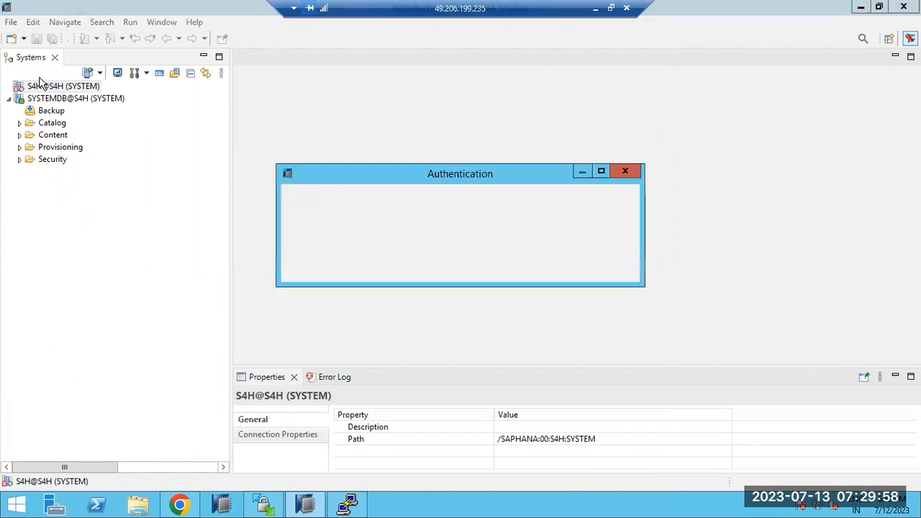
Step: Dismiss the empty authentication dialog and open the S4H@S4H (SYSTEM) tenant connection
click(531, 266)
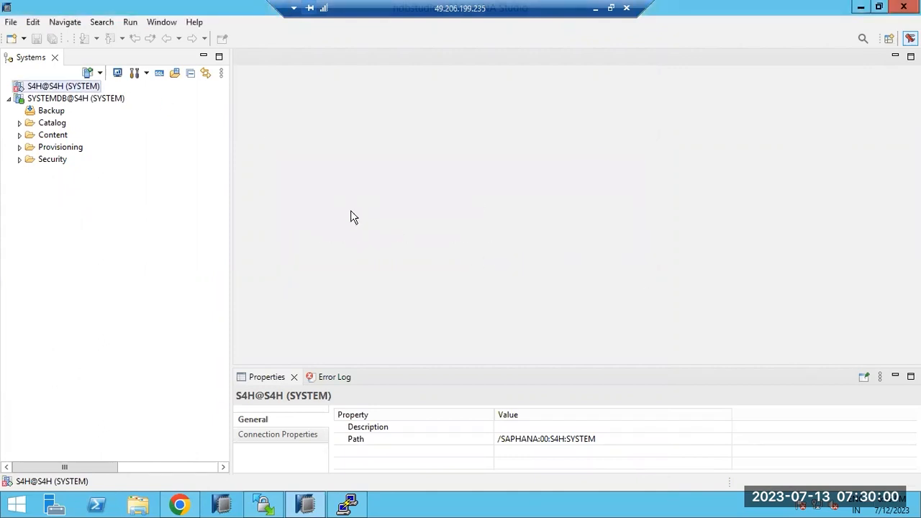
click(9, 100)
click(9, 100)
click(9, 100)
click(61, 87)
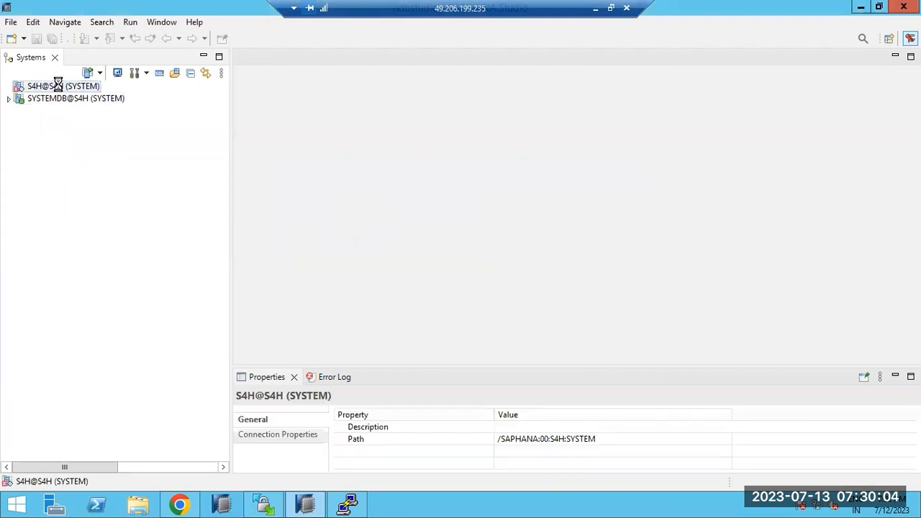
click(347, 505)
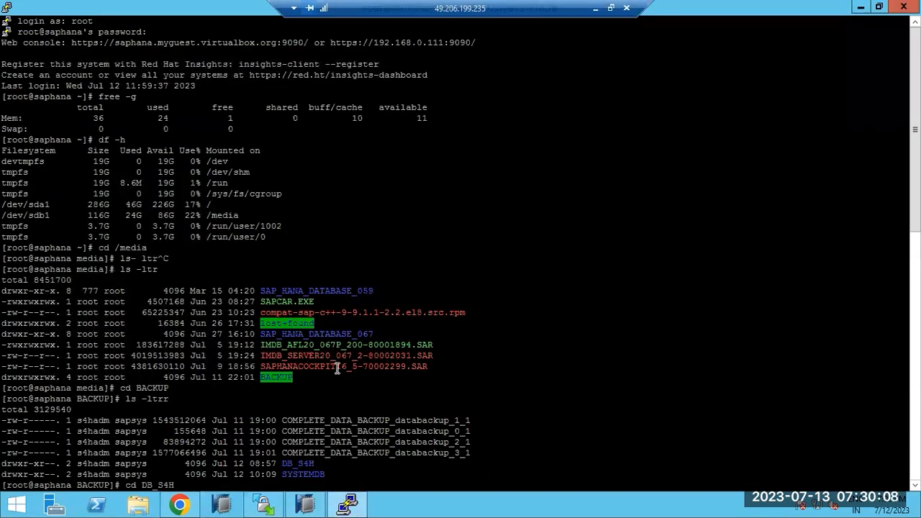
Step: As s4hadm, run 'HDB info' and mark the hdbindexserver process line
text(sudo su - )
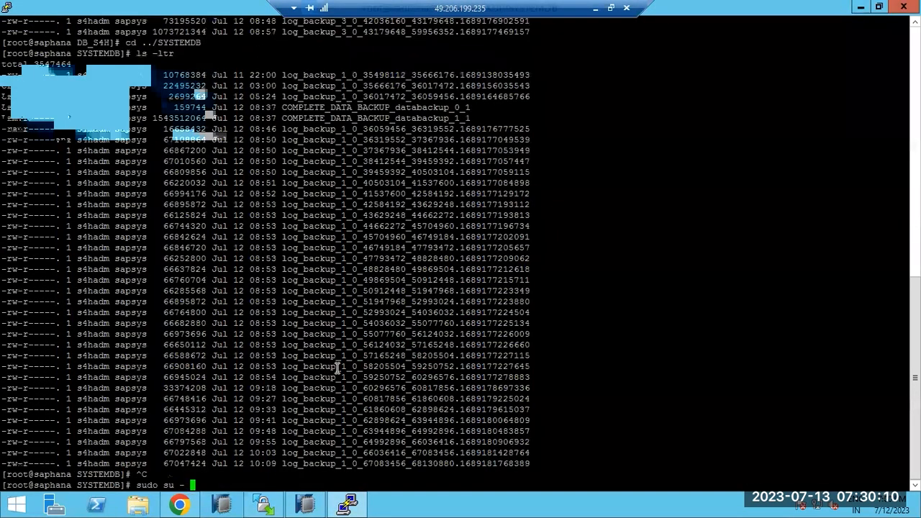
text(s4hadm)
key(Return)
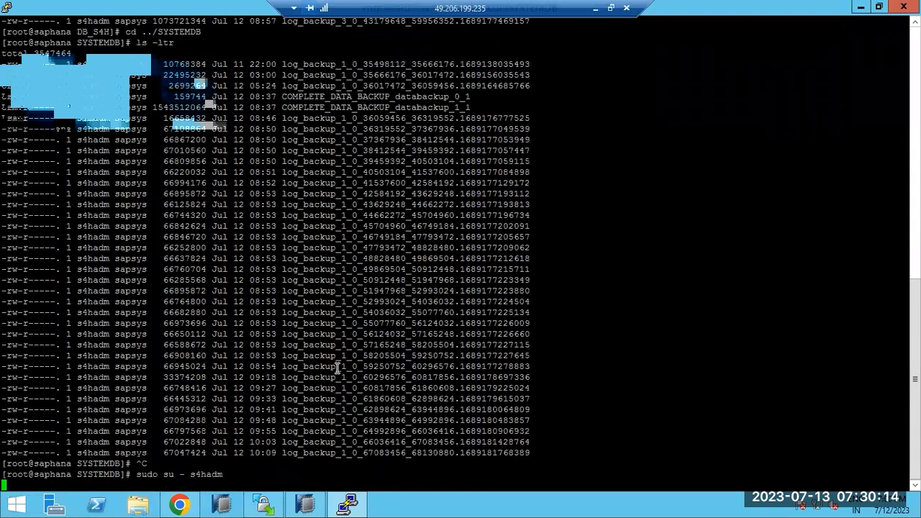
text(HDB info)
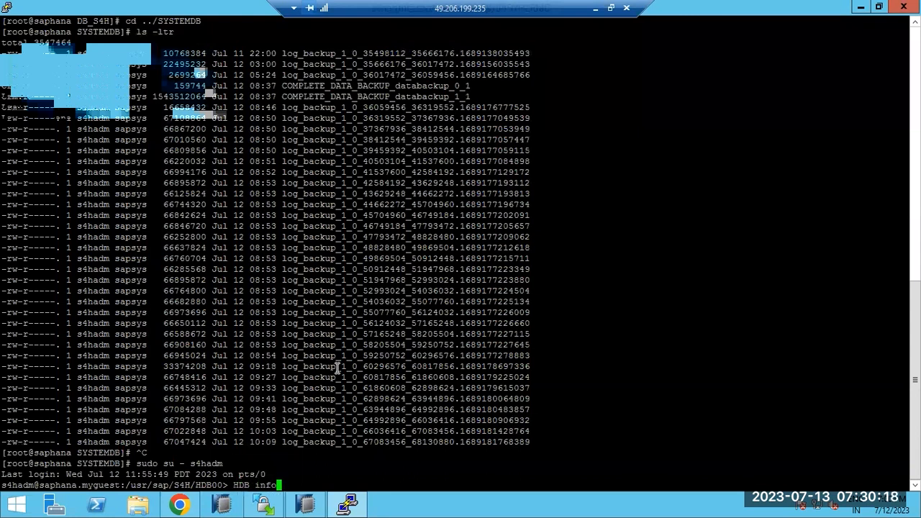
key(Return)
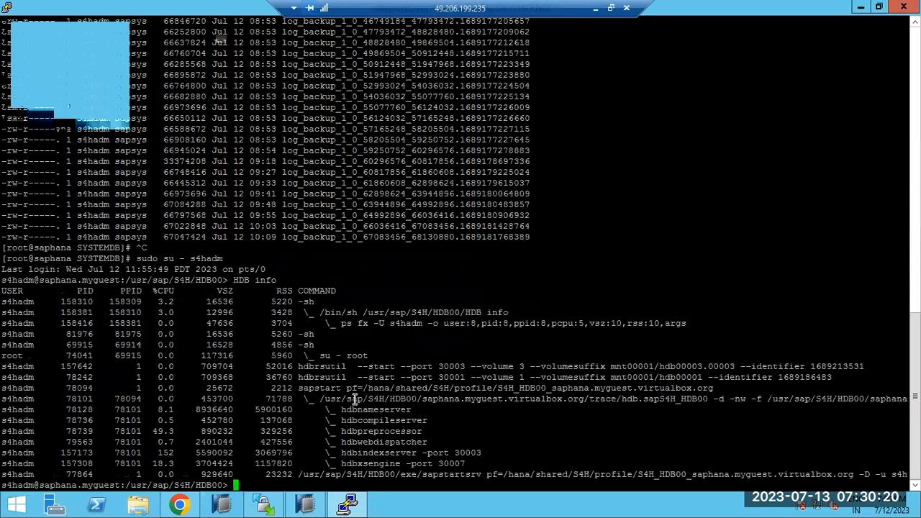
drag(401, 453, 428, 441)
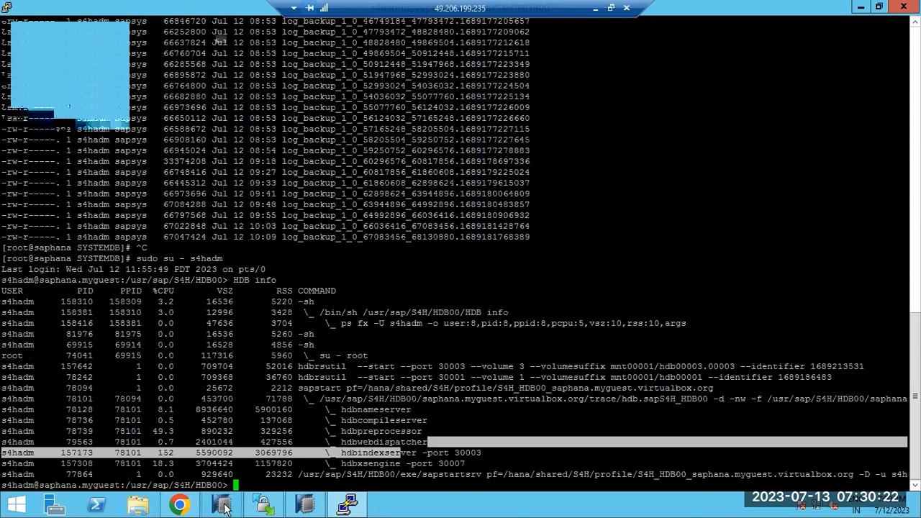
click(305, 506)
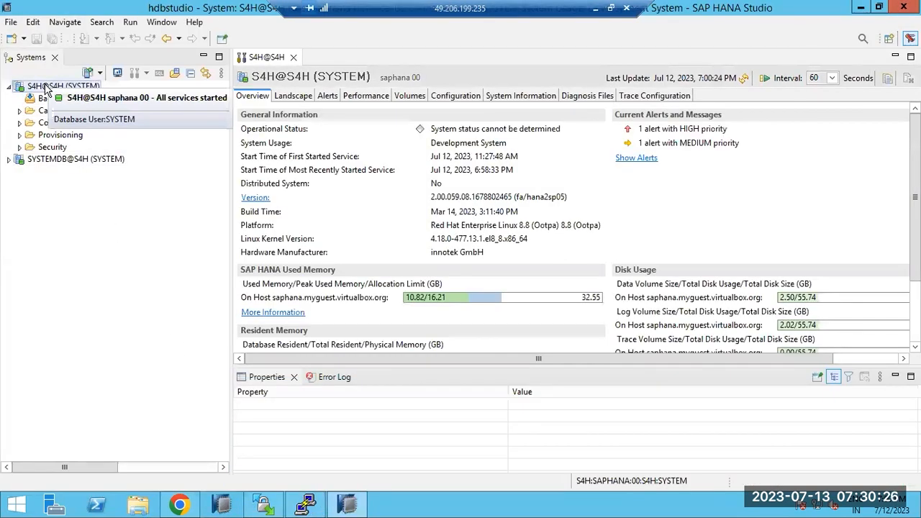
Step: Browse the tenant's Security users and roles, selecting the SAP user and SAP_ROLE
click(20, 148)
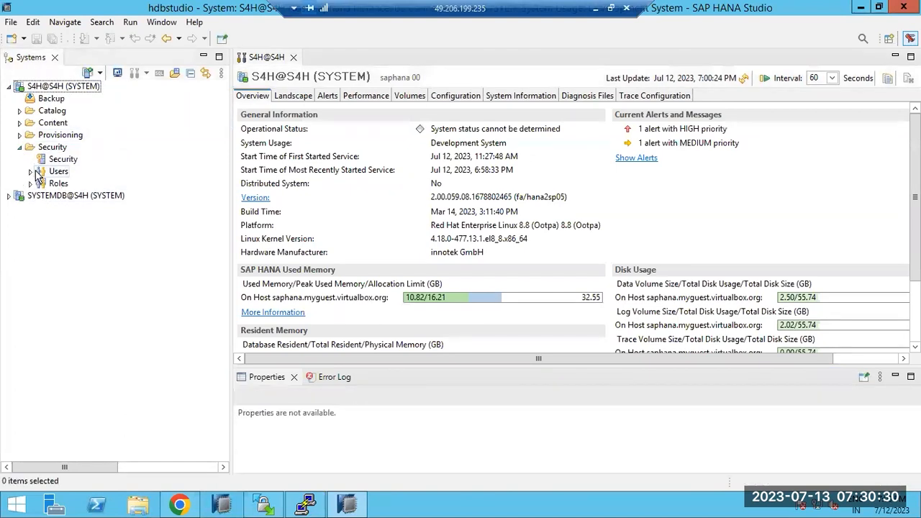
click(30, 171)
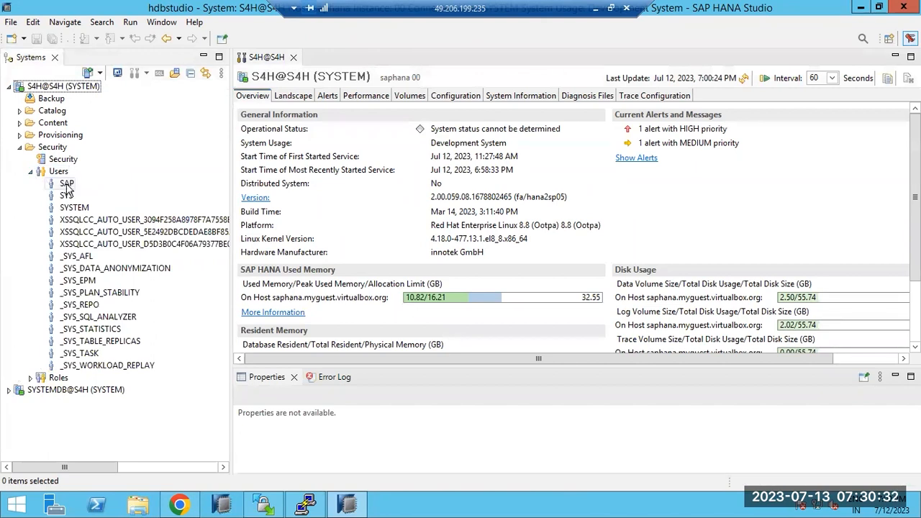
click(69, 186)
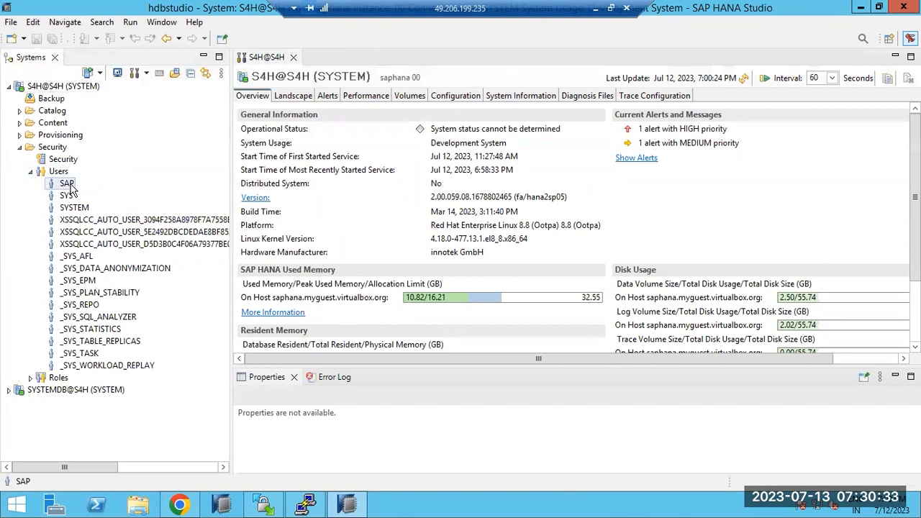
click(30, 378)
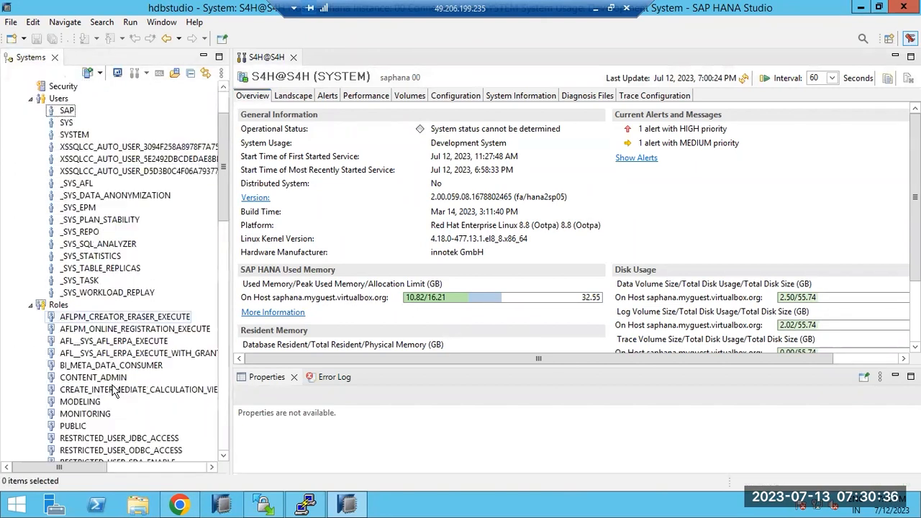
scroll(113, 389, down, 20)
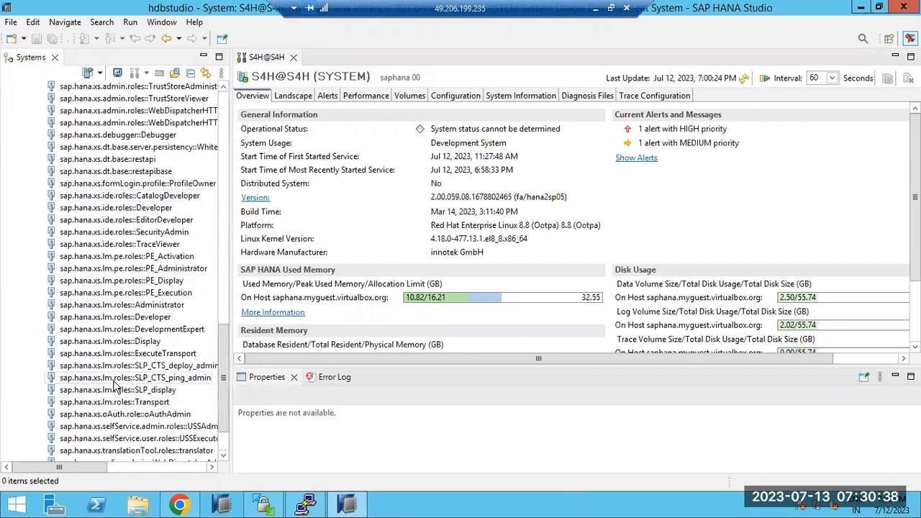
click(76, 438)
scroll(144, 302, up, 10)
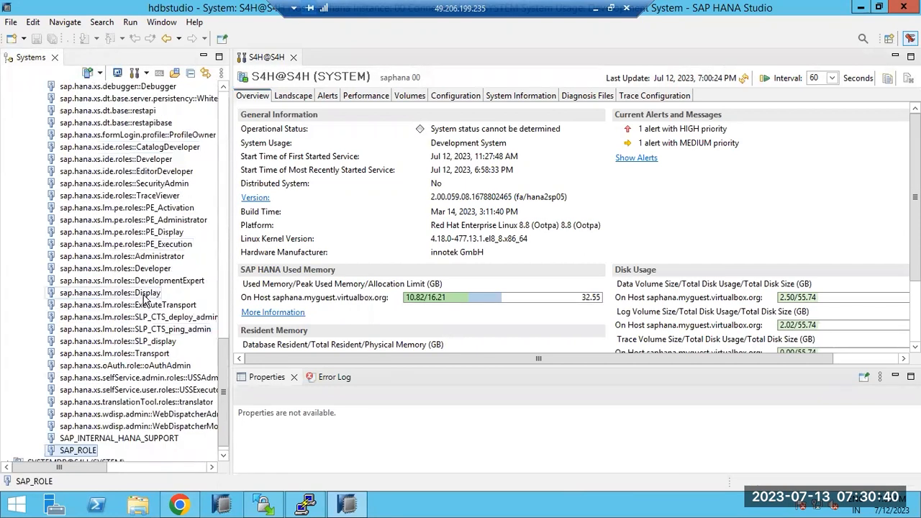
scroll(149, 295, up, 5)
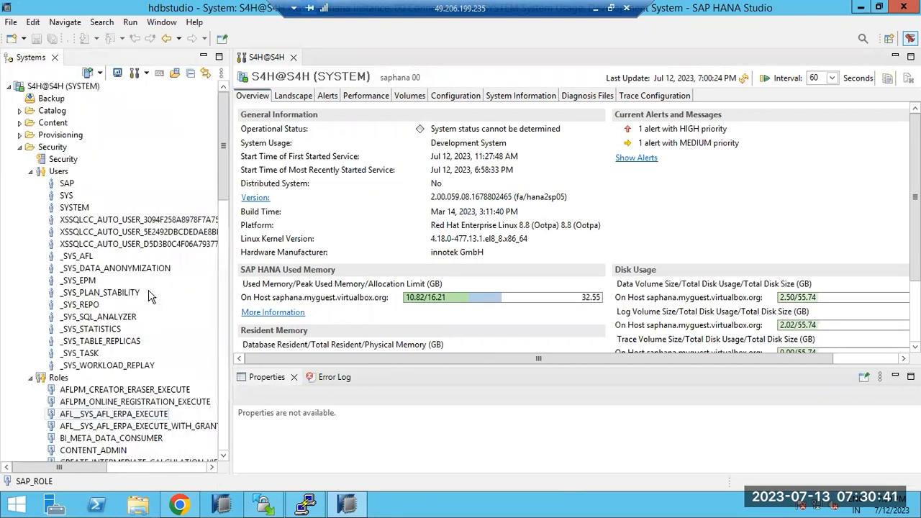
click(31, 185)
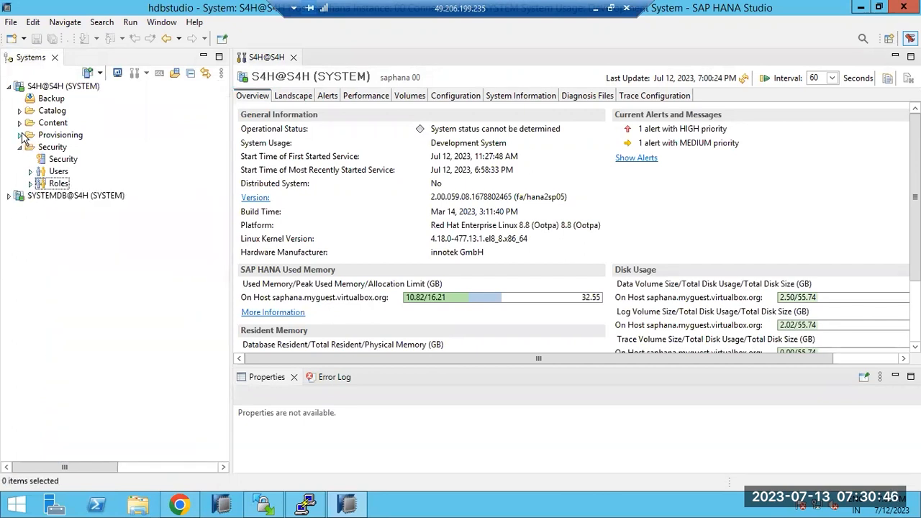
Step: Expand Provisioning > Remote Sources and select the S4HS4H remote source
click(19, 134)
click(31, 159)
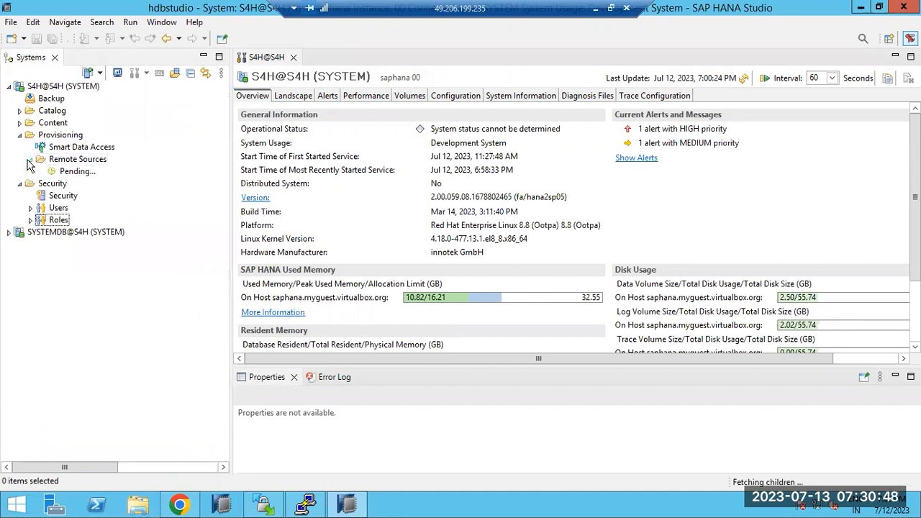
click(66, 173)
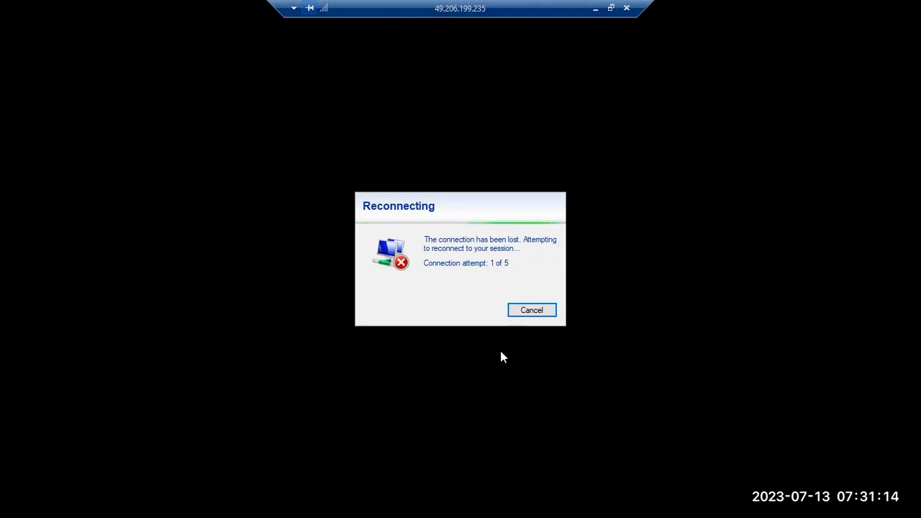
Step: Cancel reconnecting to the dropped remote session
click(530, 313)
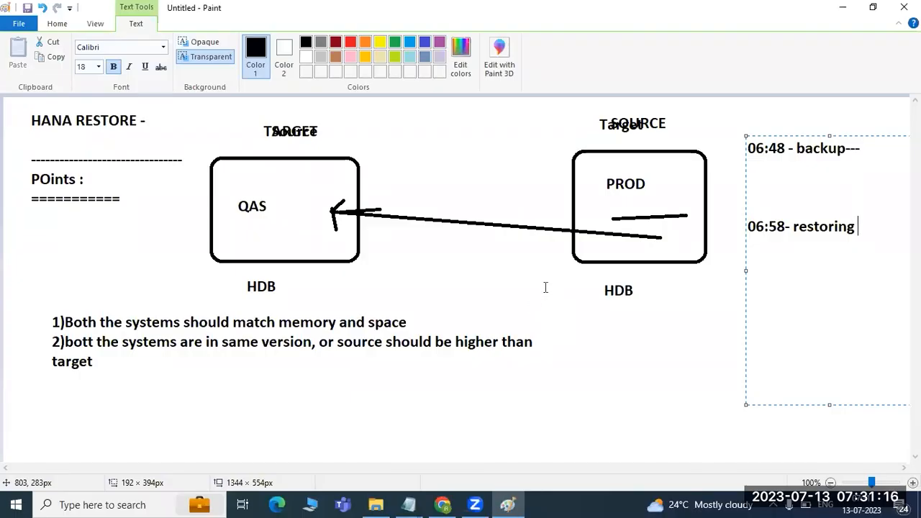
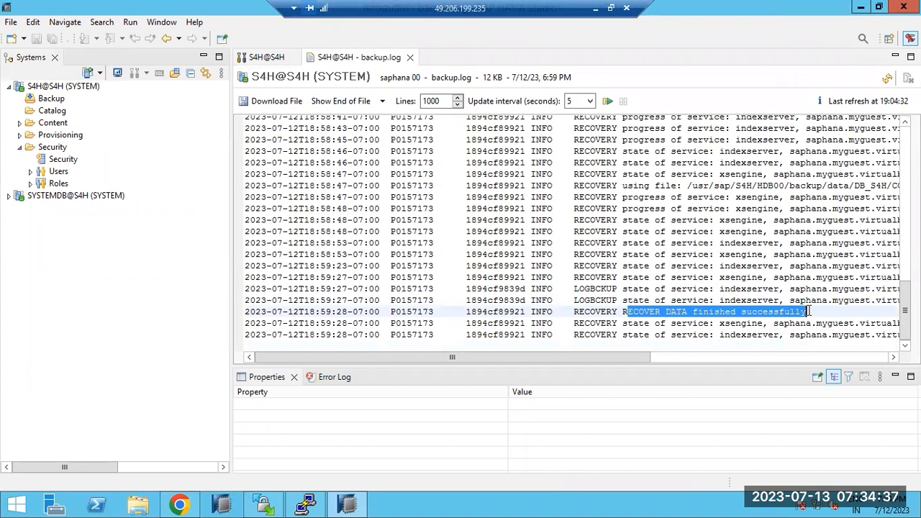
Step: In backup.log, highlight the RECOVERY command and RECOVER DATA started entries
scroll(766, 274, up, 7)
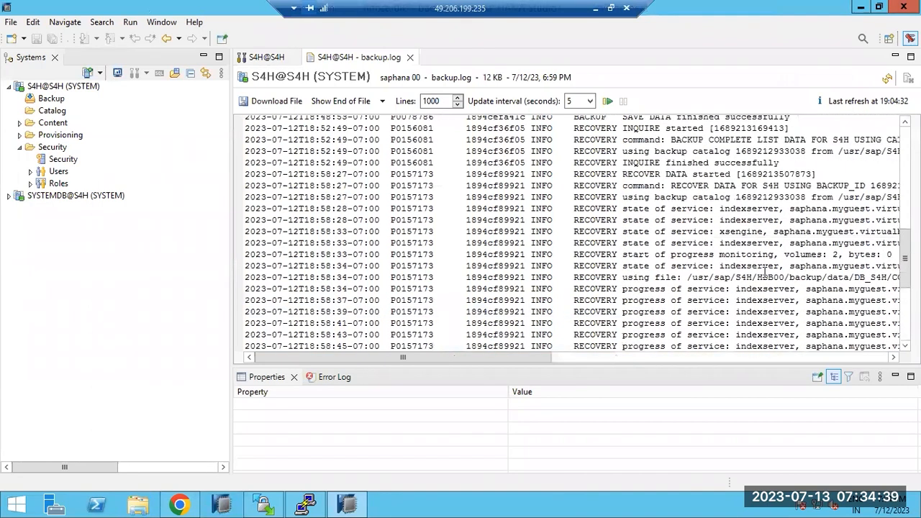
scroll(765, 272, up, 2)
drag(659, 254, 834, 254)
drag(638, 242, 747, 221)
scroll(708, 231, down, 2)
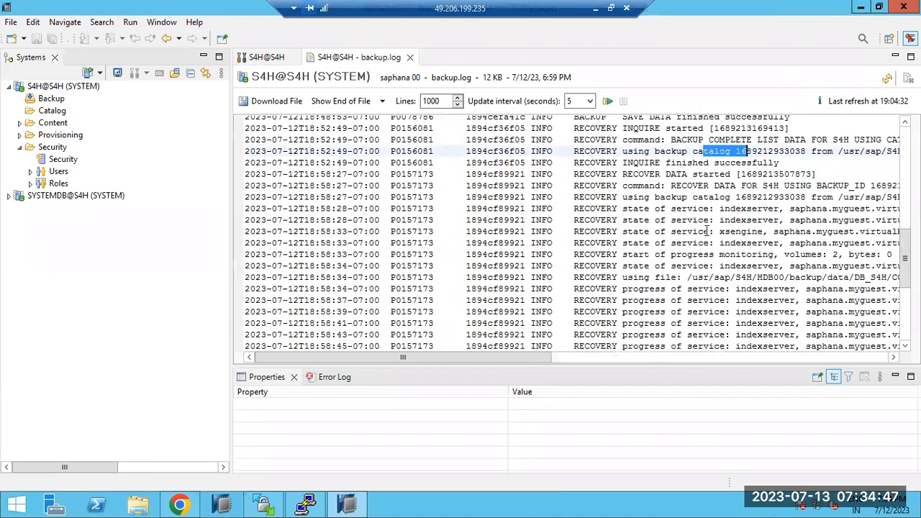
scroll(709, 231, down, 5)
Step: Highlight the xsengine progress entries and the RECOVER DATA finished successfully message, then return to S4H Diagnosis Files
drag(719, 243, 775, 244)
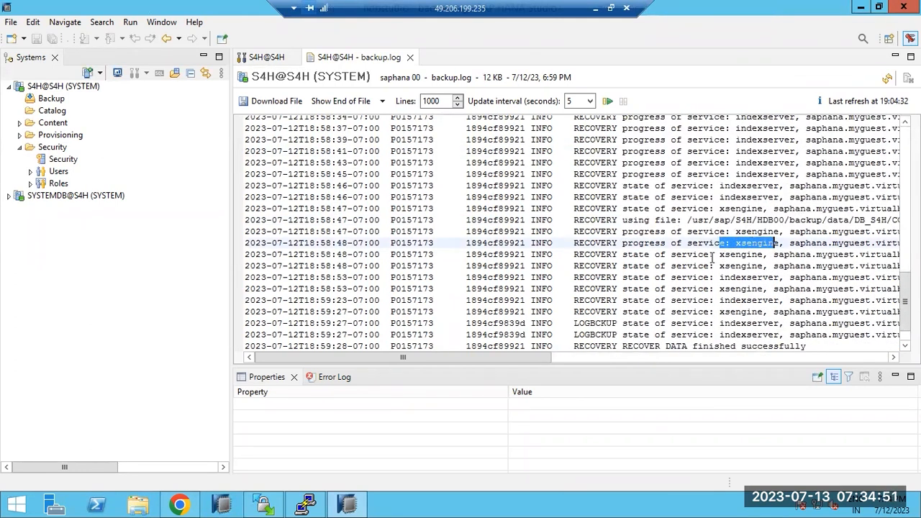
drag(710, 254, 774, 266)
scroll(718, 279, down, 1)
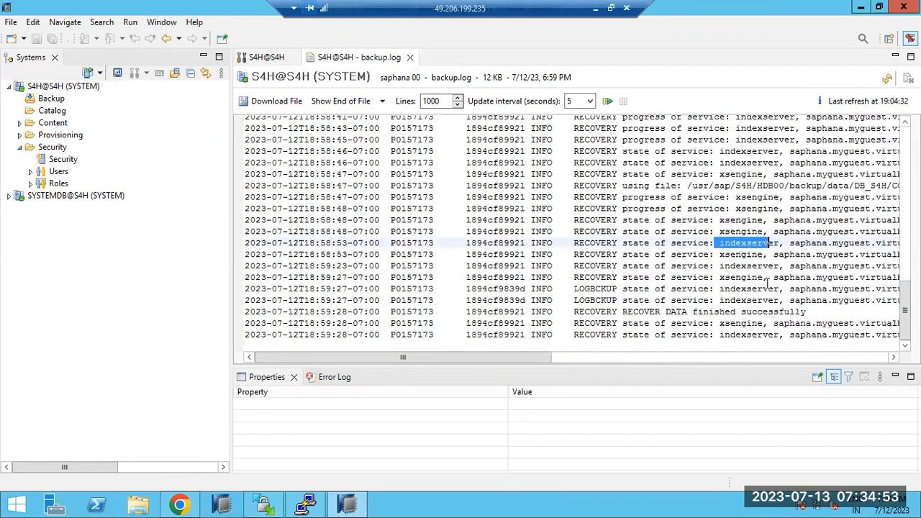
click(635, 312)
drag(635, 312, 817, 312)
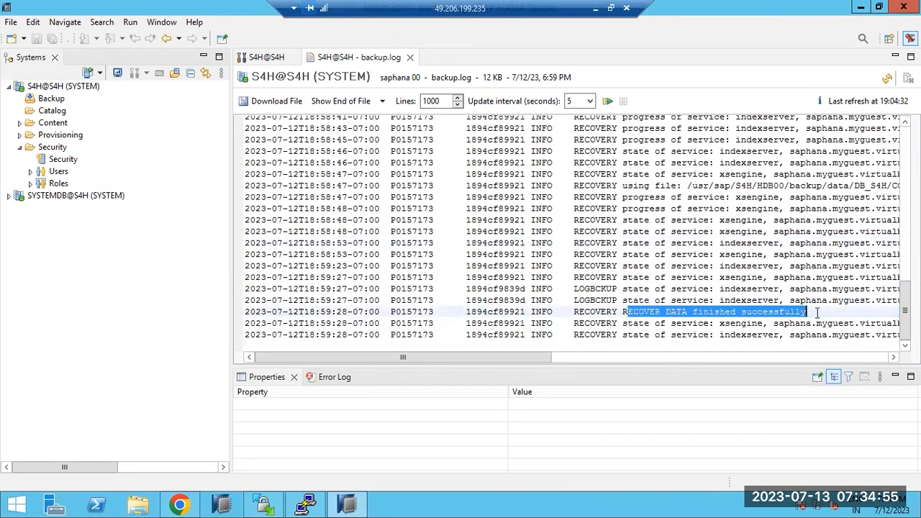
scroll(817, 312, up, 20)
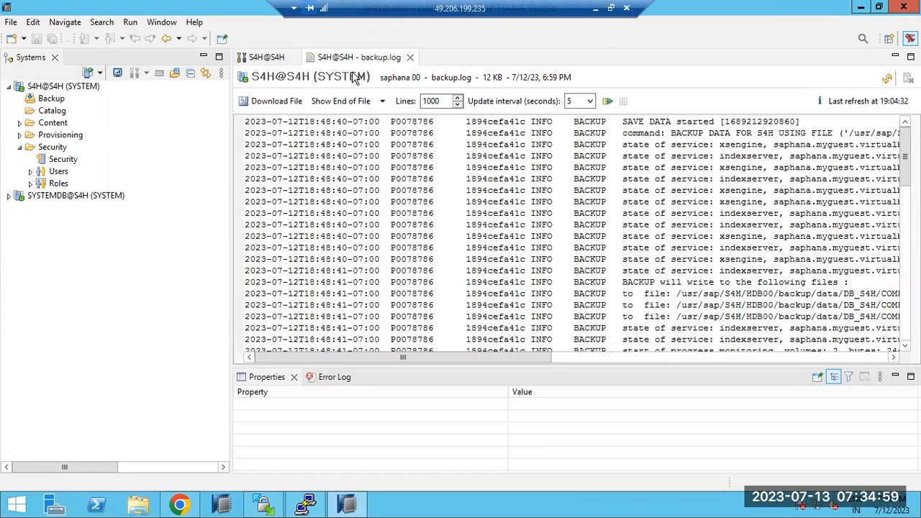
click(277, 58)
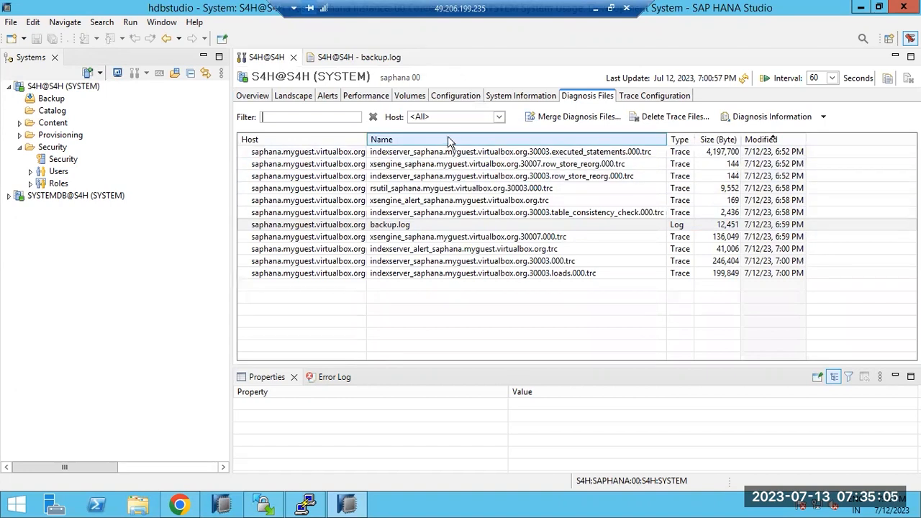
Step: Show the S4H system's Alerts and browse the context actions of SYSTEMDB@S4H and S4H@S4H
click(327, 98)
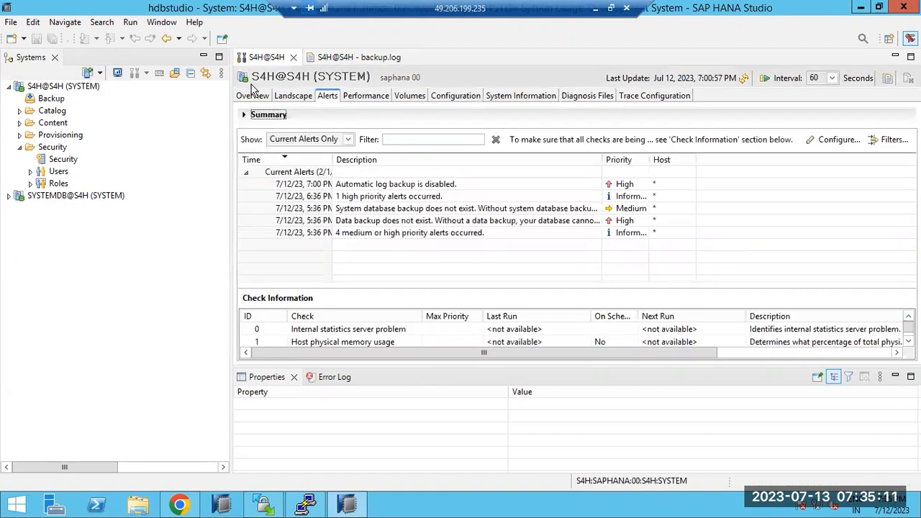
right_click(47, 199)
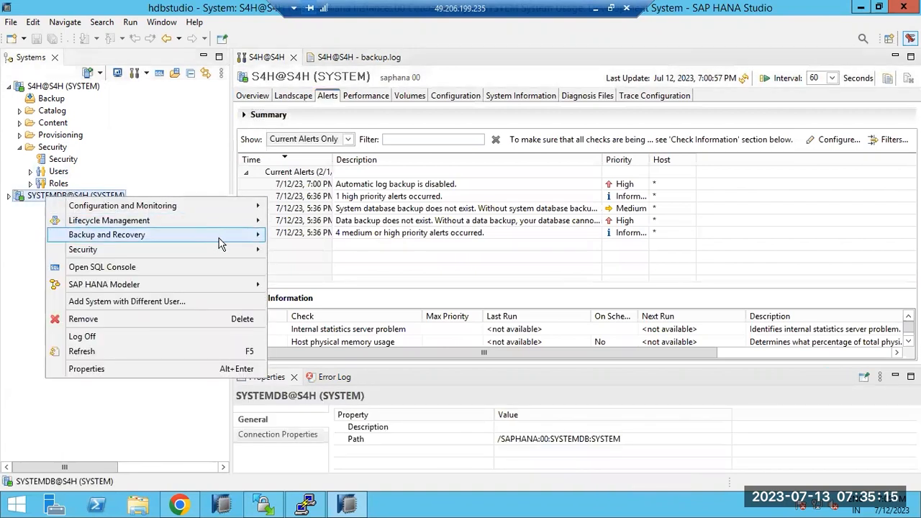
click(23, 200)
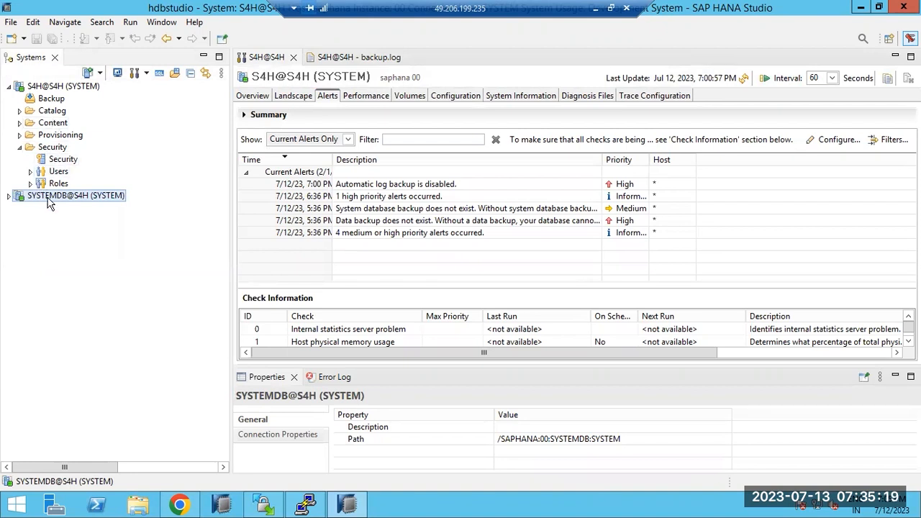
right_click(48, 202)
click(43, 90)
right_click(44, 90)
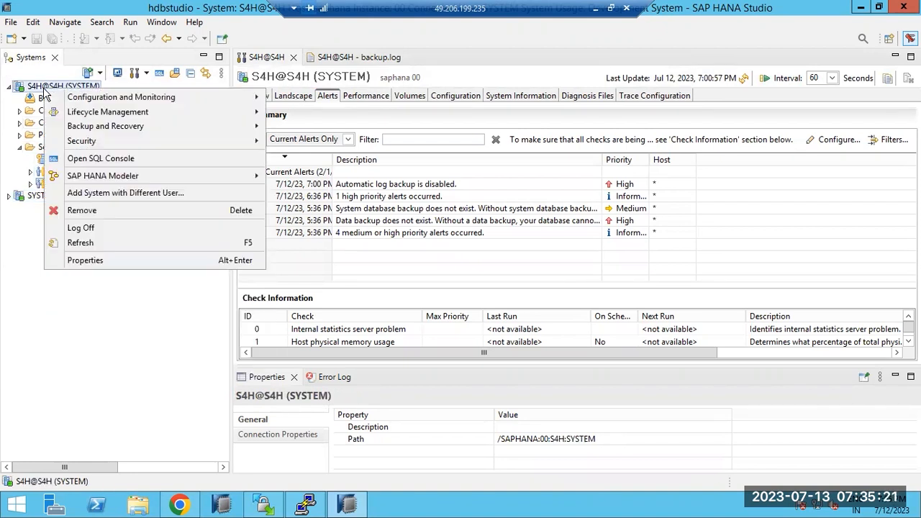
mouse_move(171, 131)
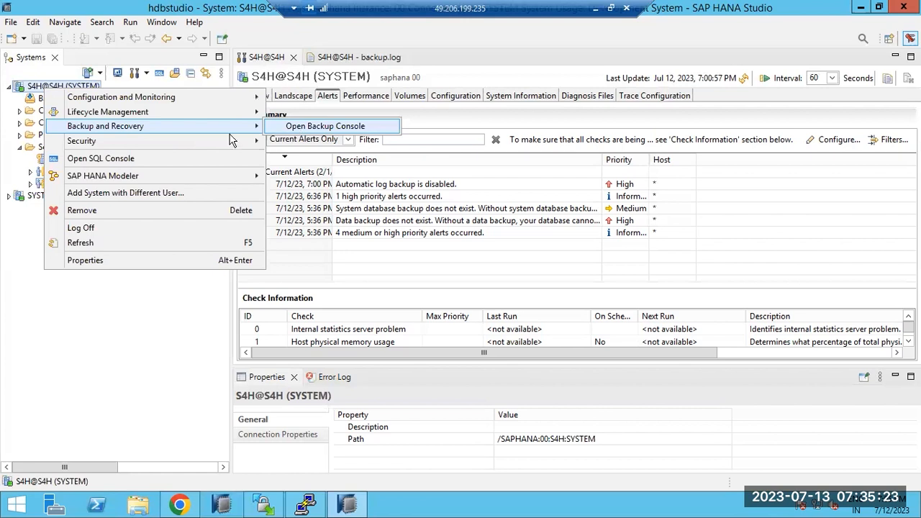
Step: From SYSTEMDB@S4H, launch Backup and Recovery > Recover Tenant Database
click(31, 195)
right_click(29, 195)
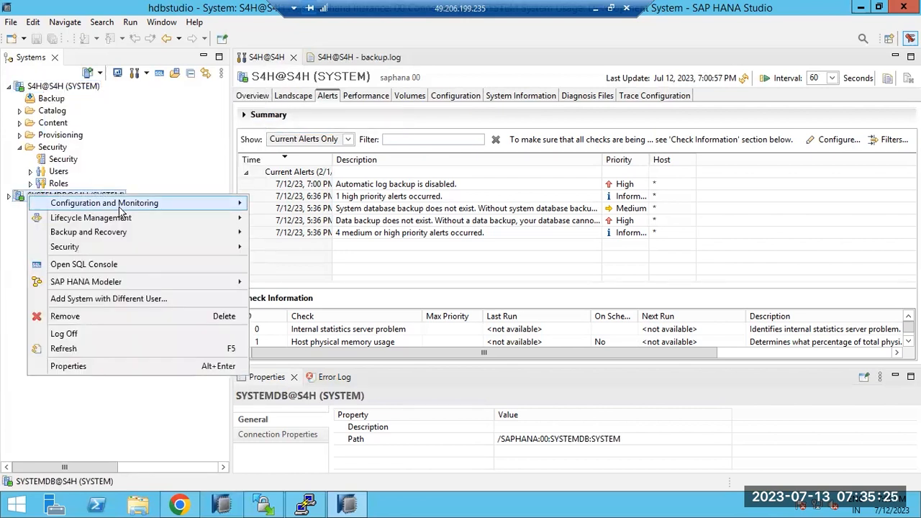
mouse_move(231, 232)
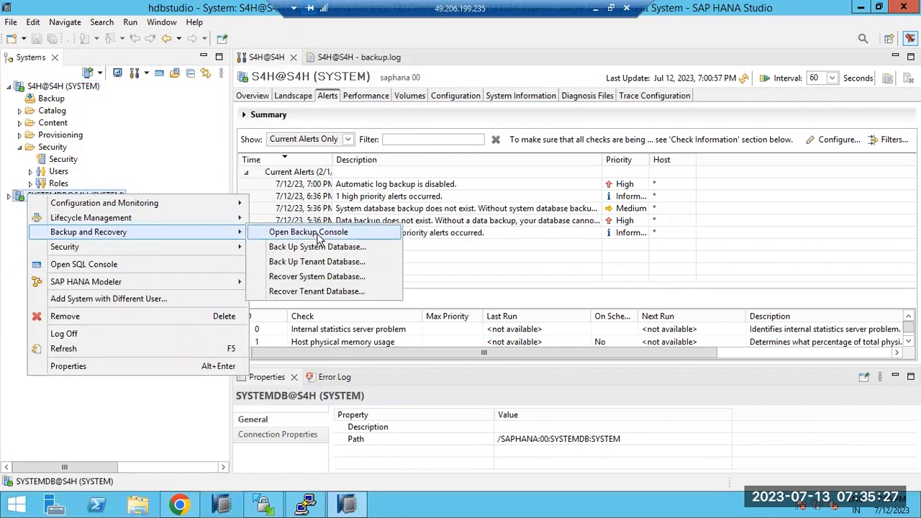
click(310, 291)
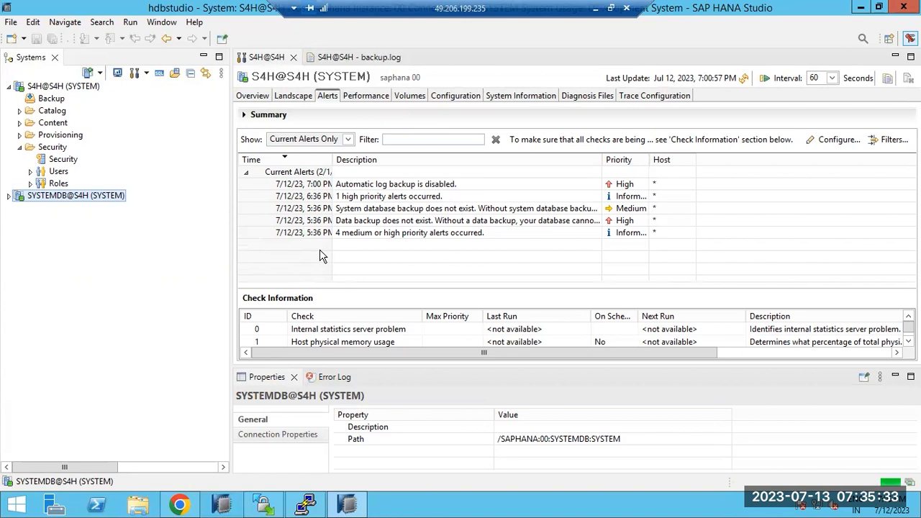
Step: Recover tenant S4H to its most recent state using the default backup catalog, stopping the database
click(102, 116)
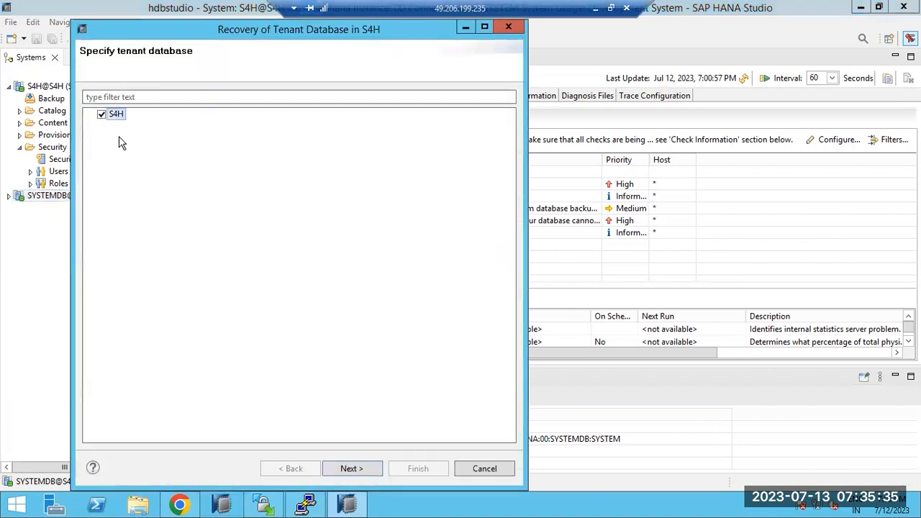
click(350, 469)
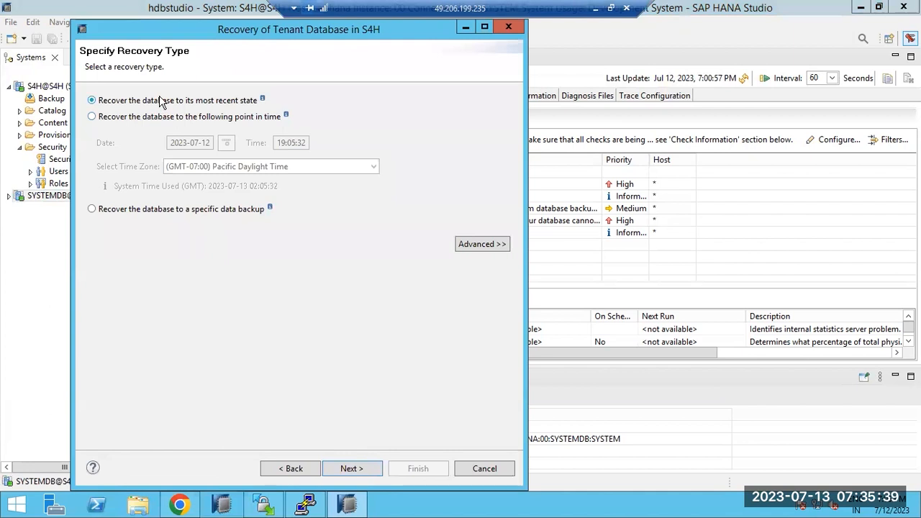
mouse_move(263, 102)
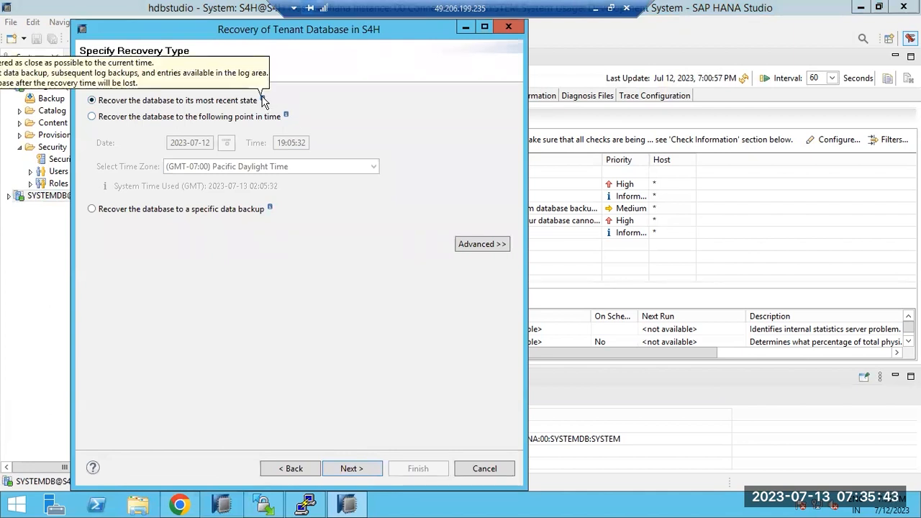
click(350, 467)
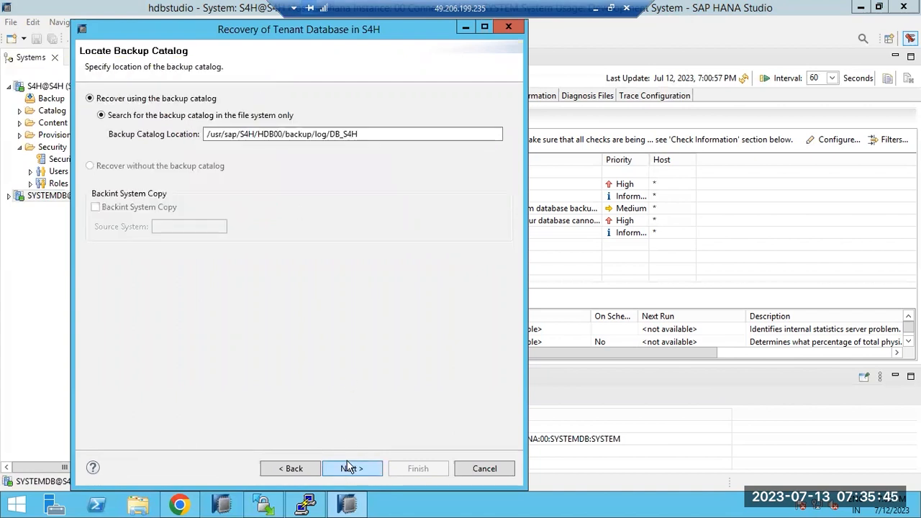
click(349, 466)
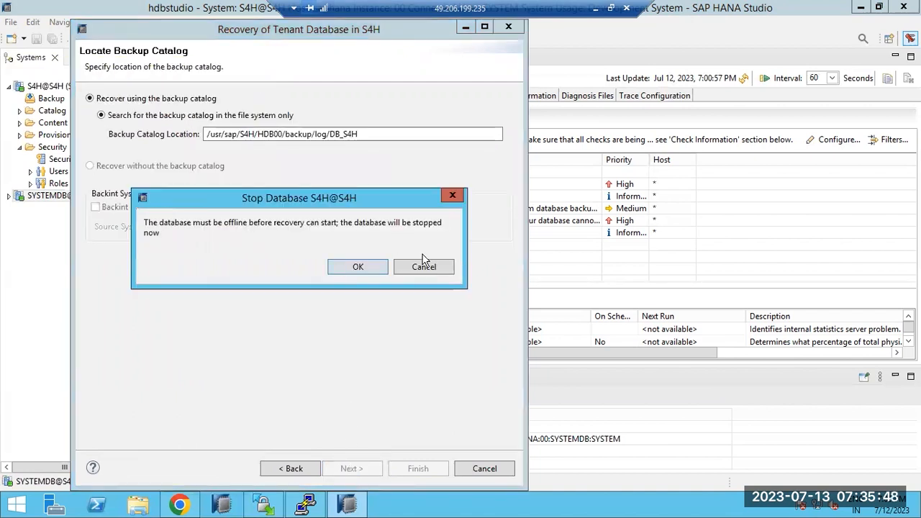
click(373, 272)
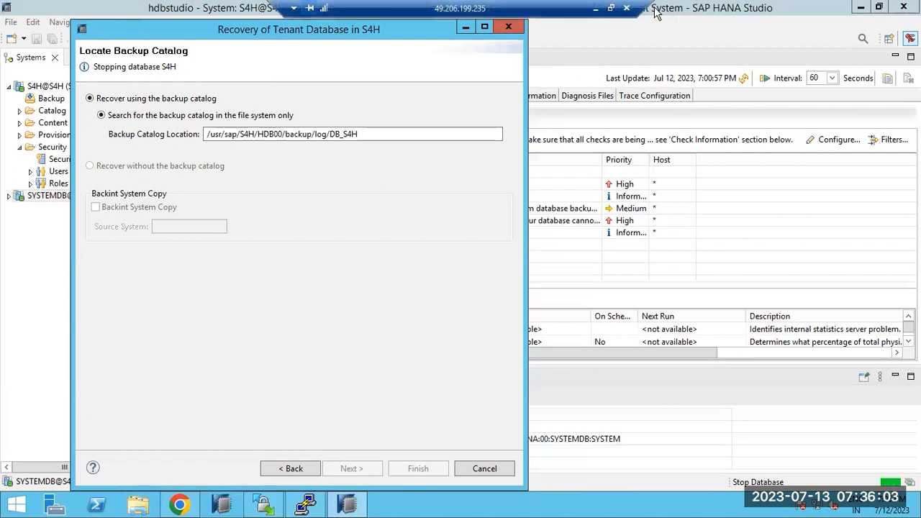
click(595, 8)
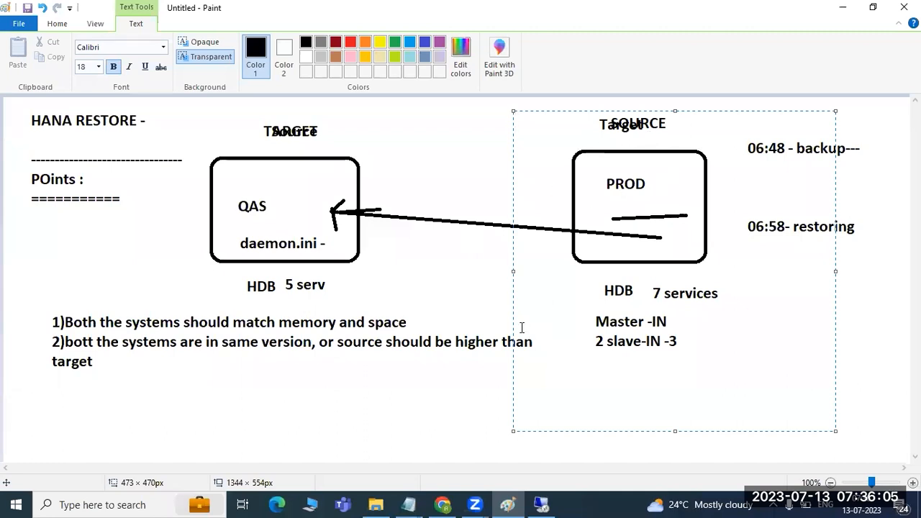
click(545, 507)
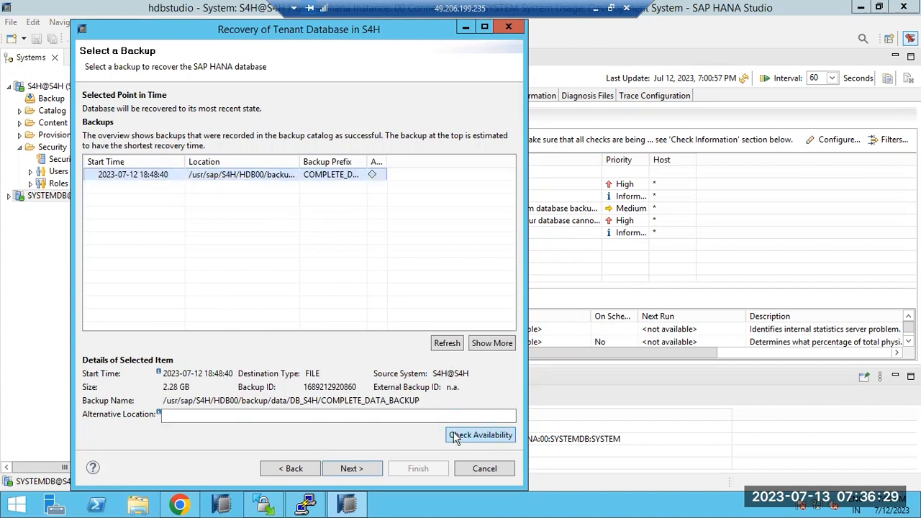
Step: Accept the 18:48:40 data backup, the listed log backup location and default other settings
click(352, 468)
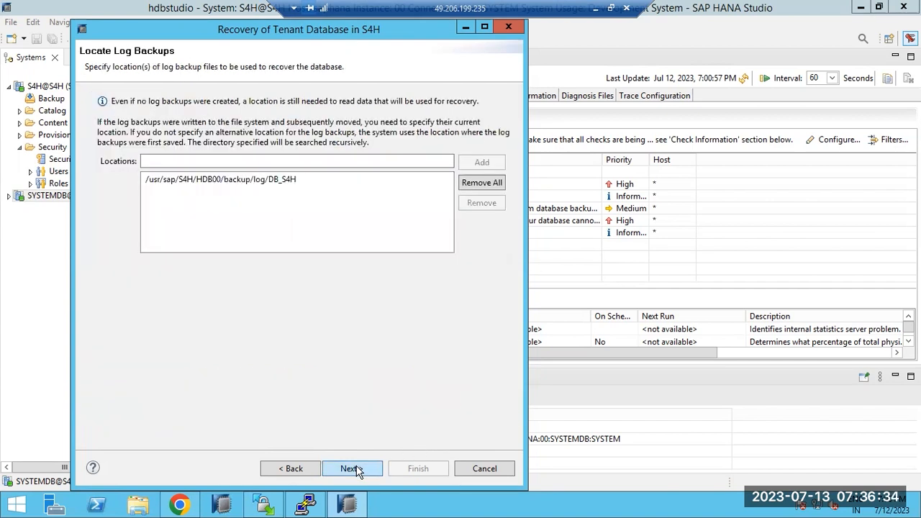
click(250, 186)
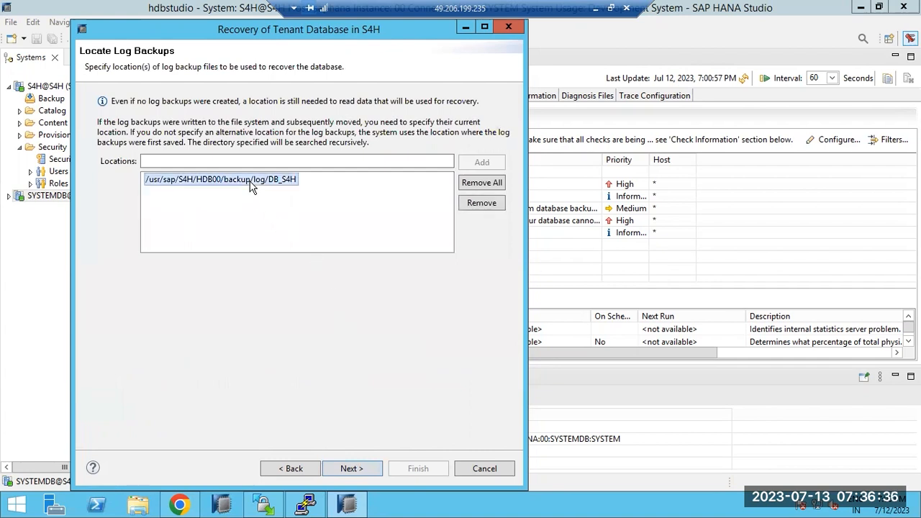
click(352, 468)
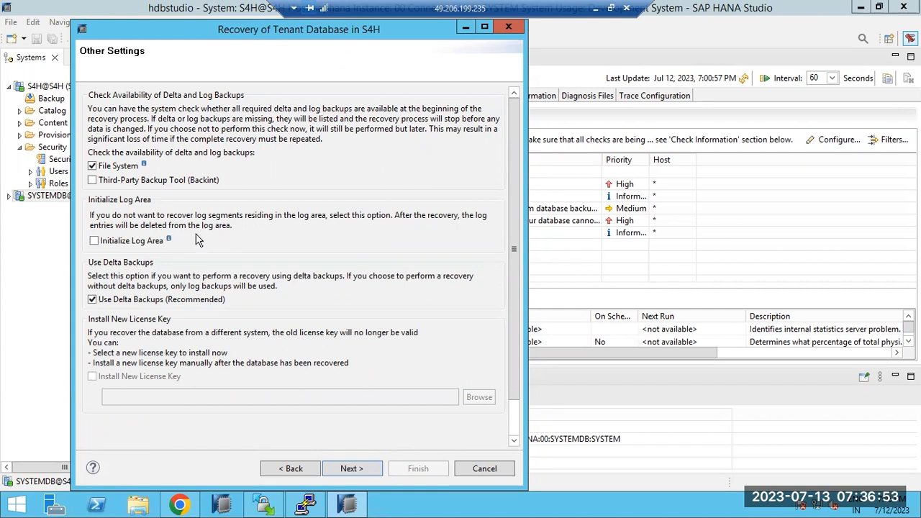
mouse_move(169, 240)
click(351, 468)
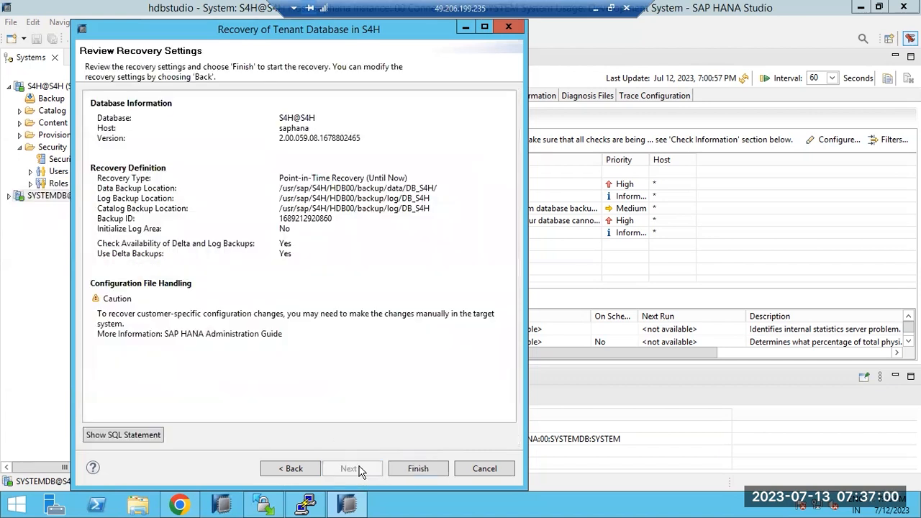
Step: Finish the wizard to run the S4H recovery, refreshing Diagnosis Files while it runs
click(418, 468)
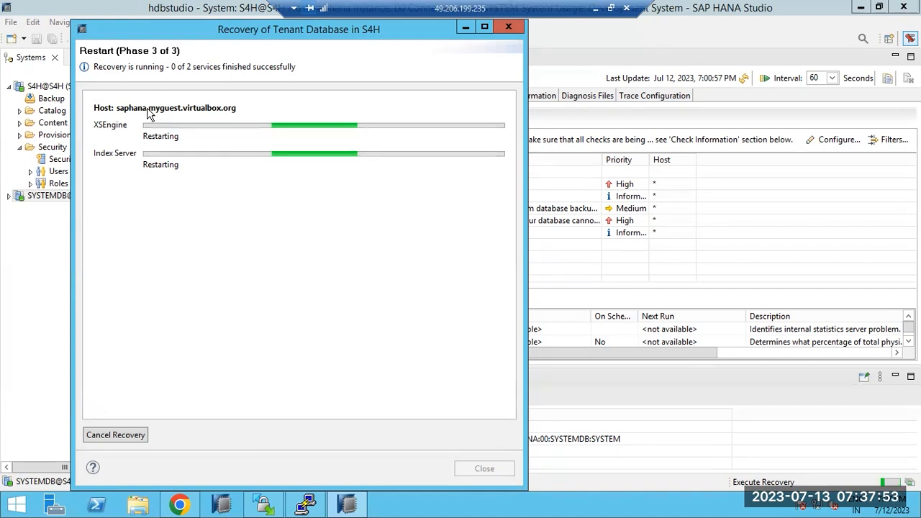
click(590, 99)
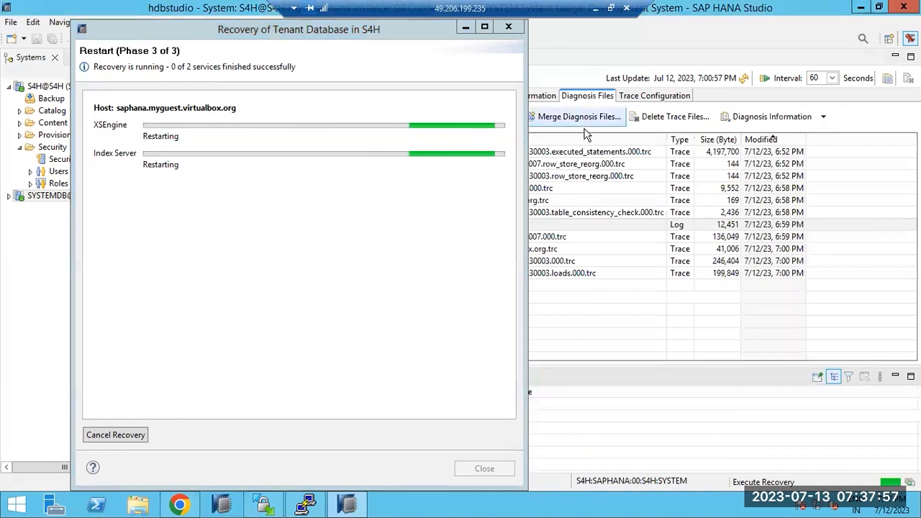
click(743, 78)
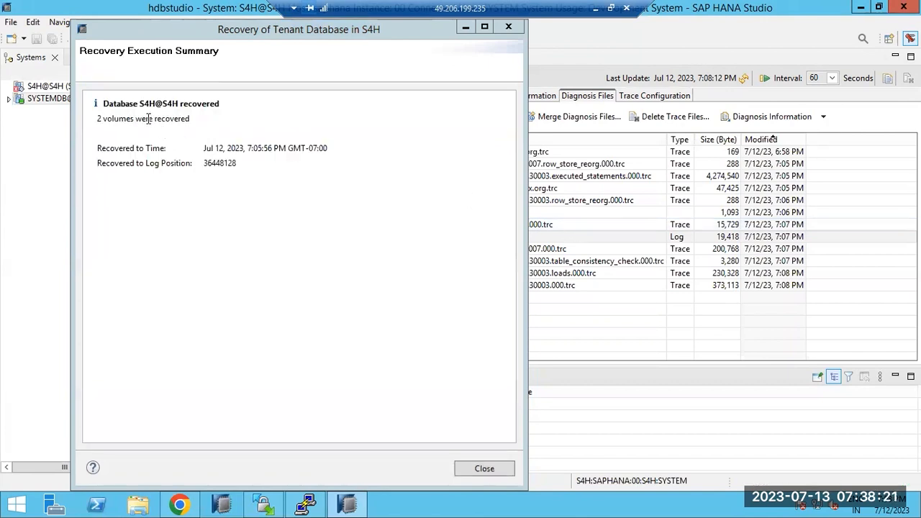
Step: Highlight the recovered volumes and the Jul 12, 2023 7:05:56 PM recovered-to time, then check the Windows clock
drag(139, 118, 190, 119)
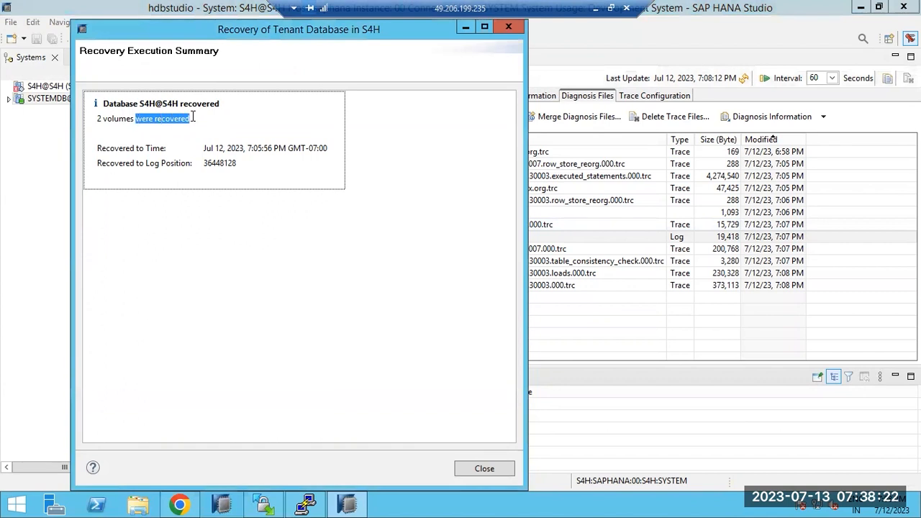
click(141, 152)
drag(203, 150, 239, 156)
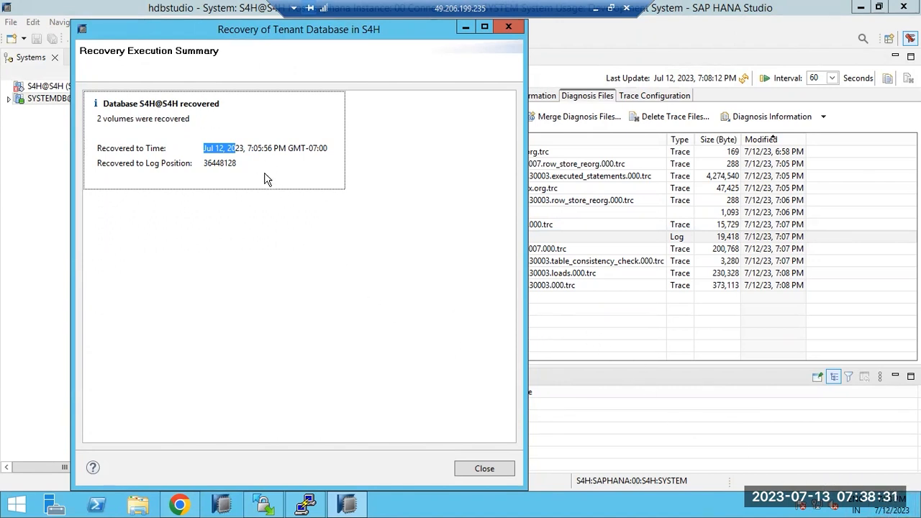
drag(253, 148, 318, 149)
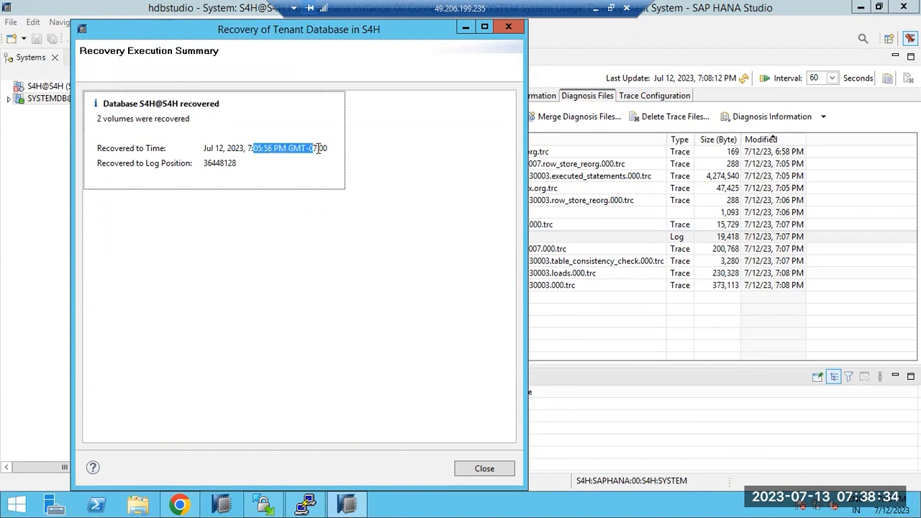
click(155, 169)
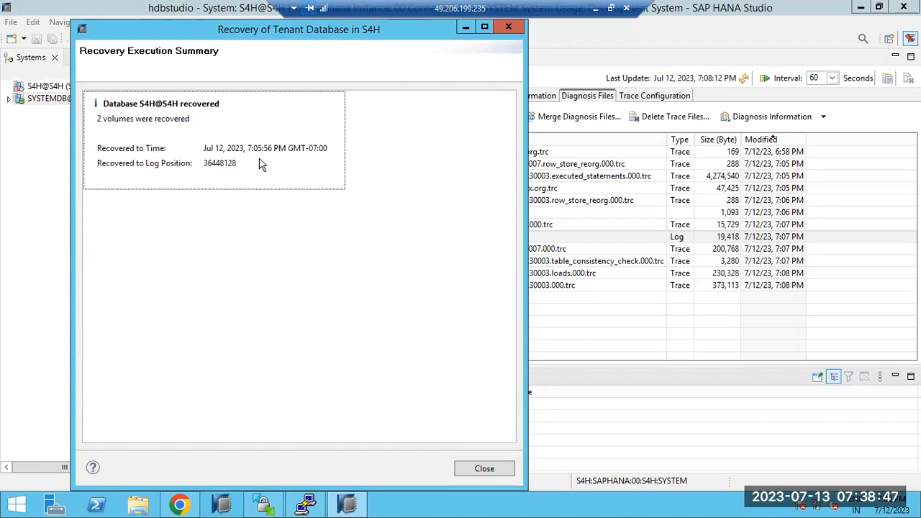
drag(247, 148, 264, 148)
click(257, 145)
drag(249, 143, 322, 142)
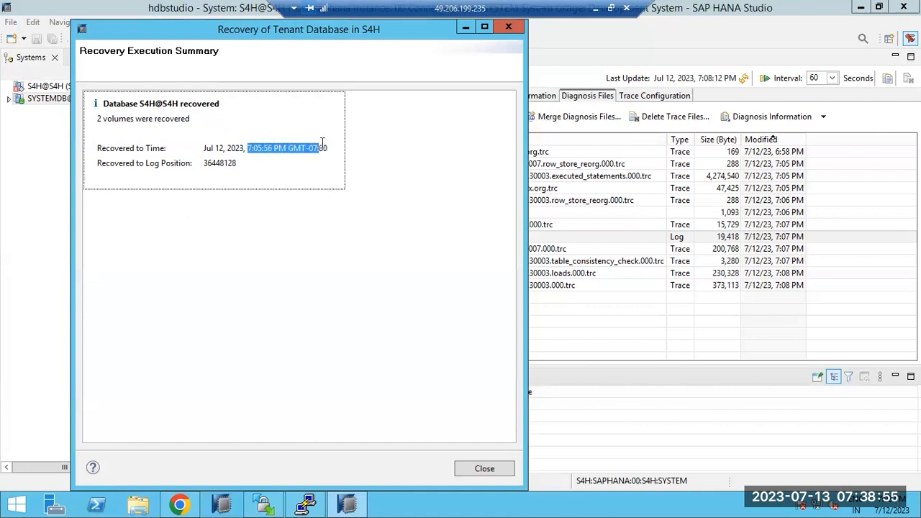
click(151, 153)
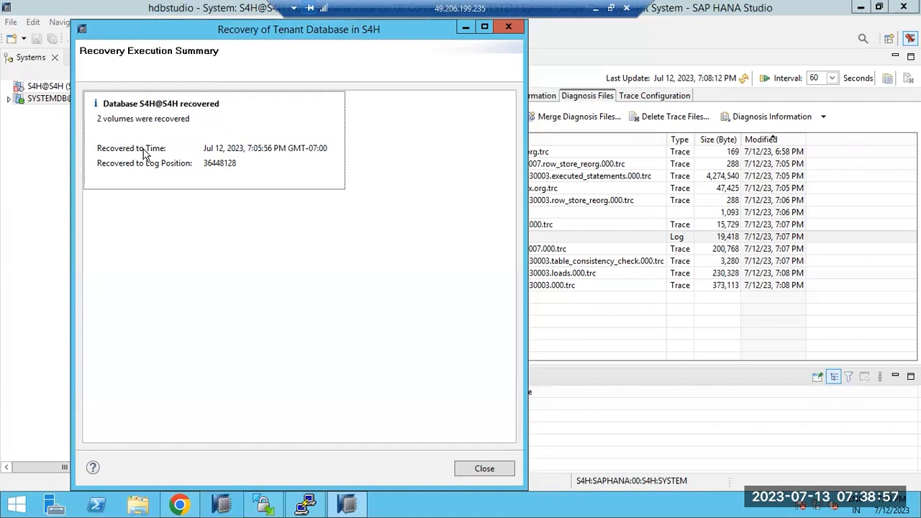
key(Tab)
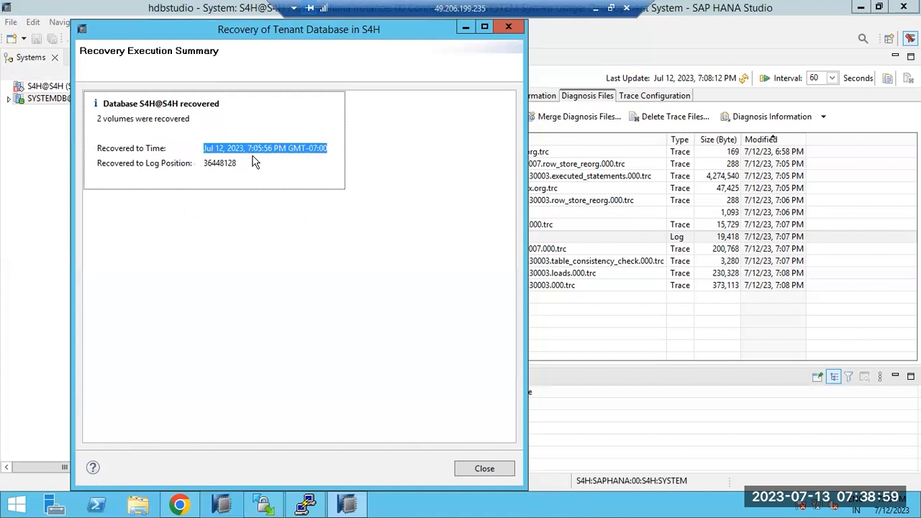
click(892, 511)
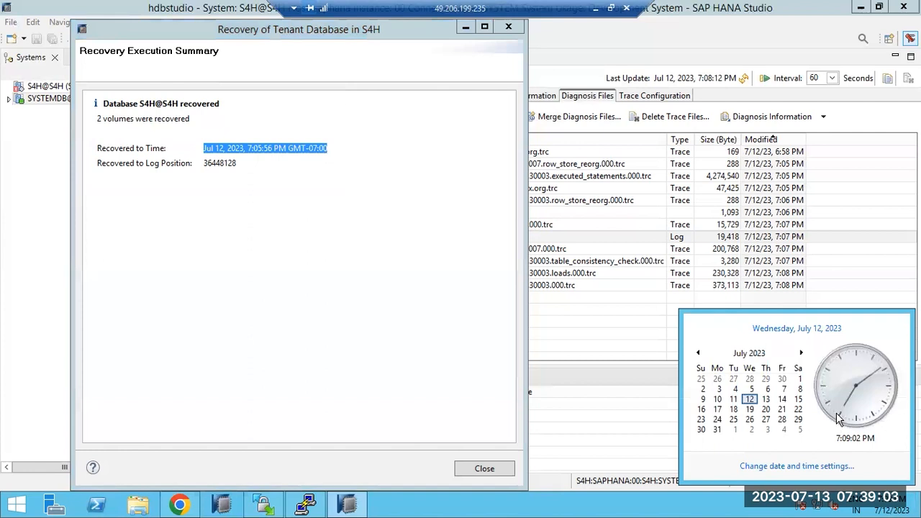
Step: Close the recovery summary, refresh Diagnosis Files, and expand the tenant's Security > Users
click(484, 467)
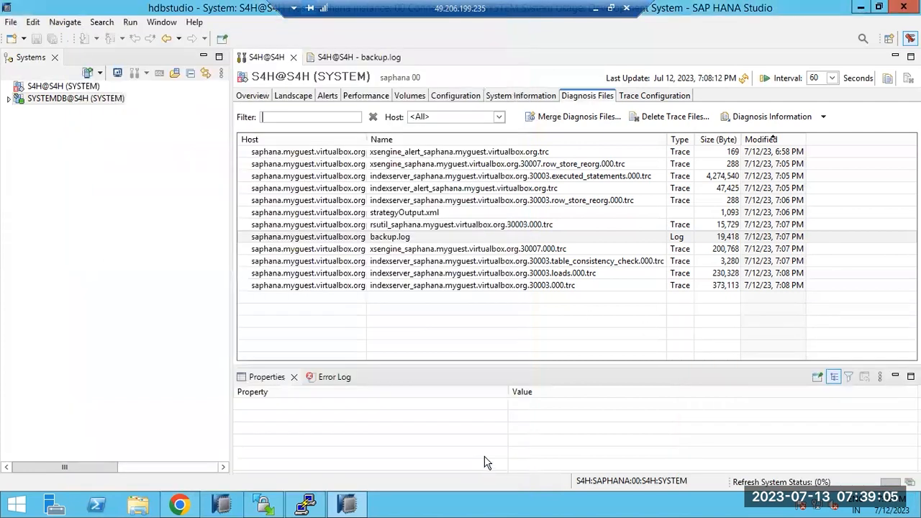
click(742, 79)
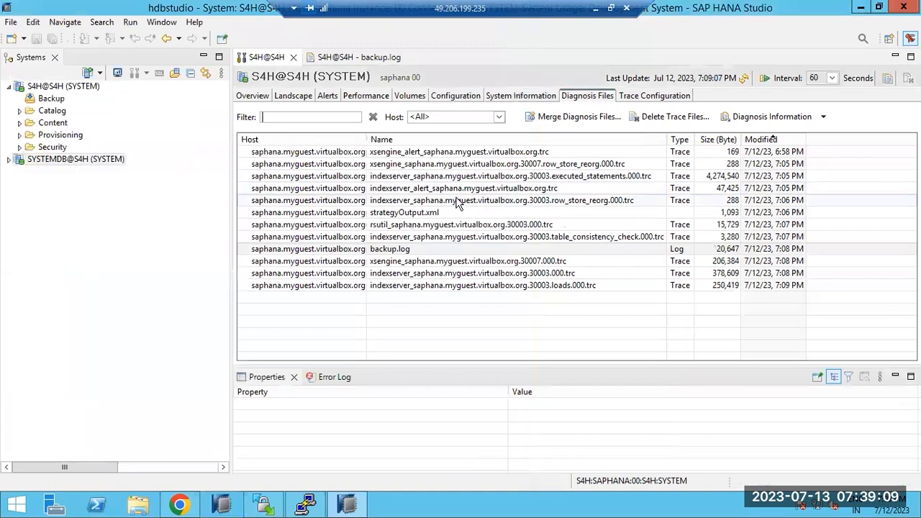
click(20, 146)
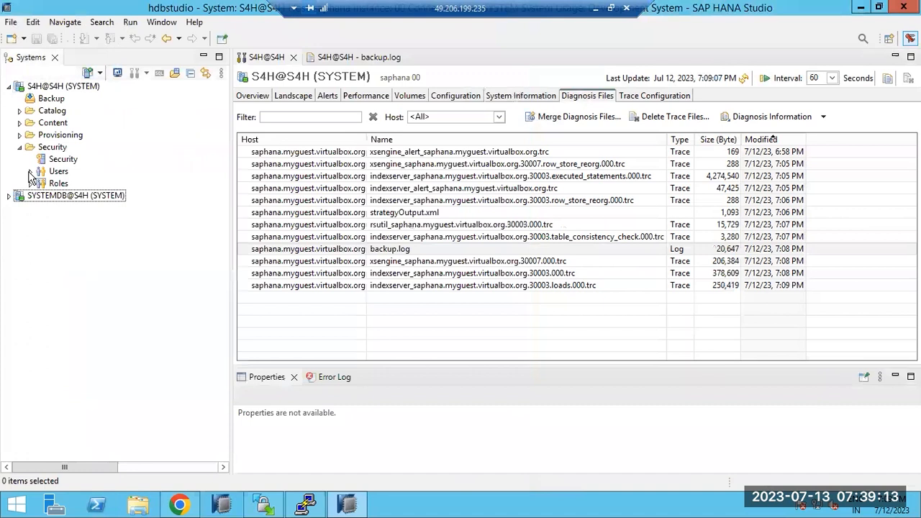
click(29, 171)
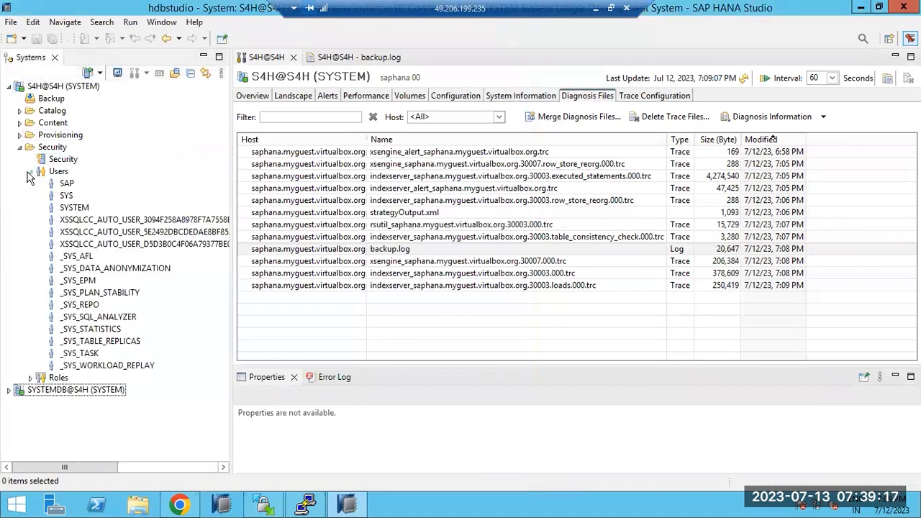
Step: Collapse Users, refresh Diagnosis Files again, and open backup.log
click(31, 171)
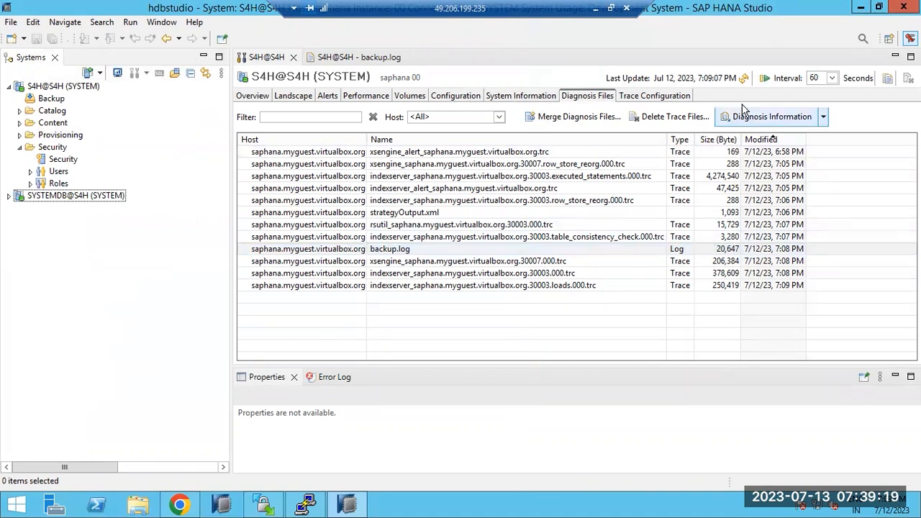
click(744, 79)
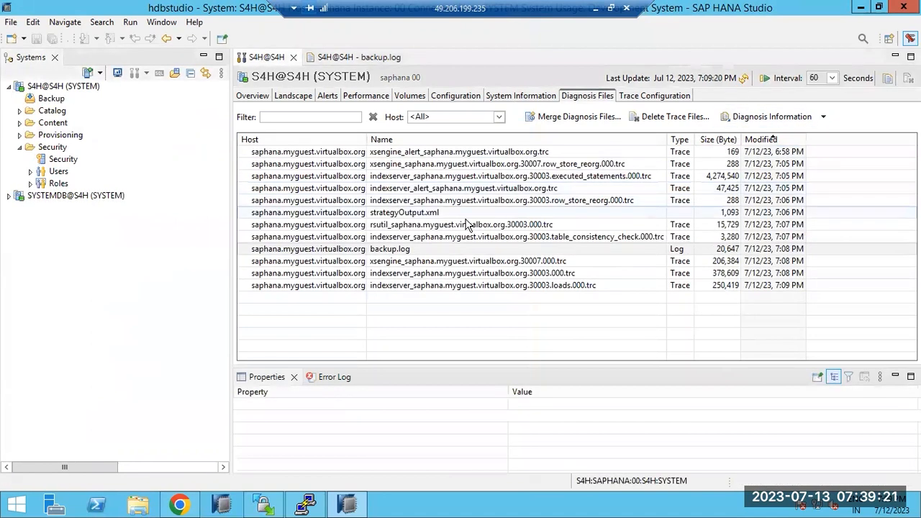
double_click(405, 249)
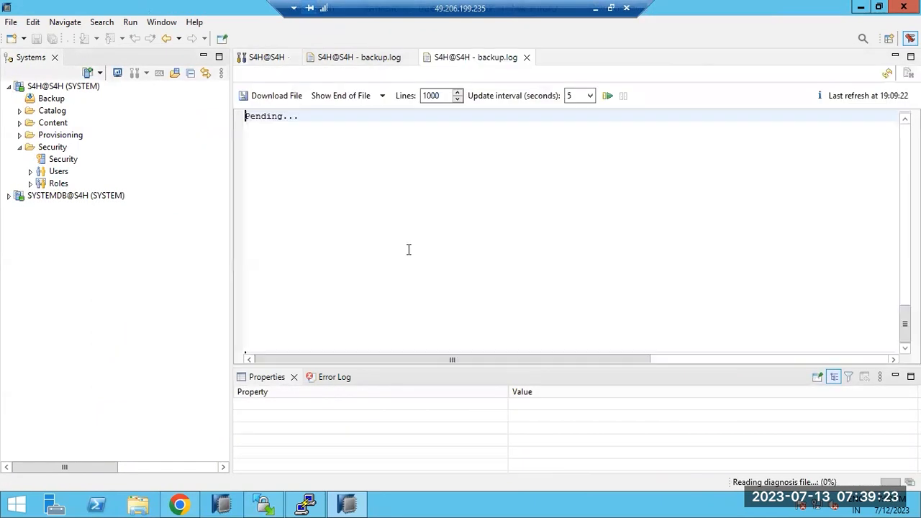
Step: In backup.log, highlight the log and catalog backup entries and the indexserver recovery progress lines
scroll(724, 324, down, 1)
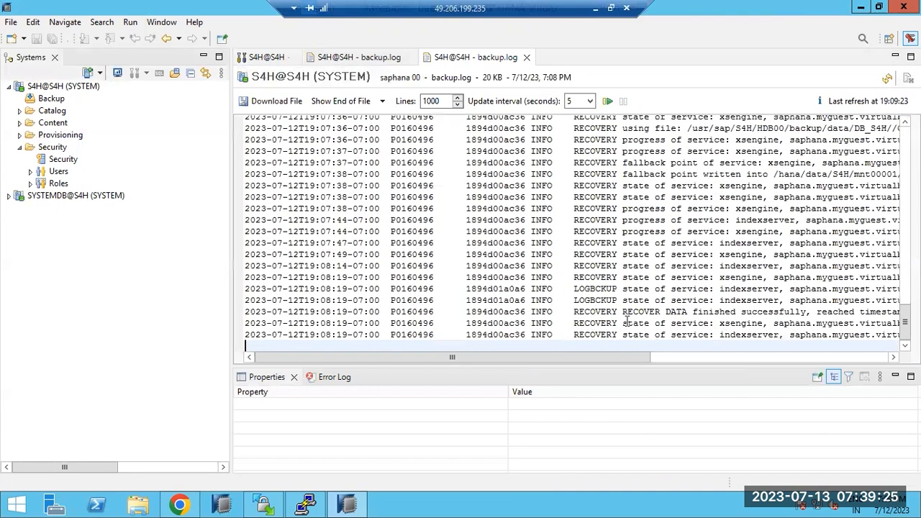
drag(591, 290, 676, 300)
drag(638, 357, 863, 359)
drag(740, 300, 853, 301)
scroll(499, 296, up, 8)
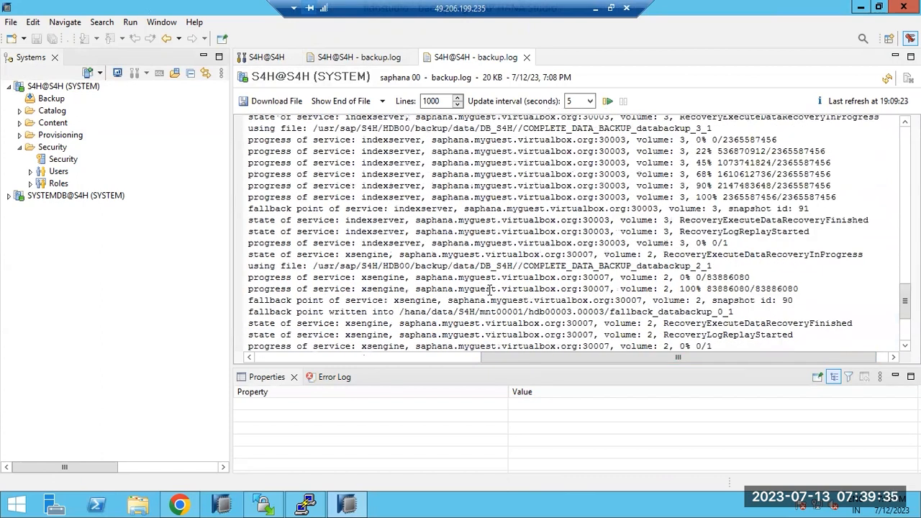
scroll(489, 289, down, 3)
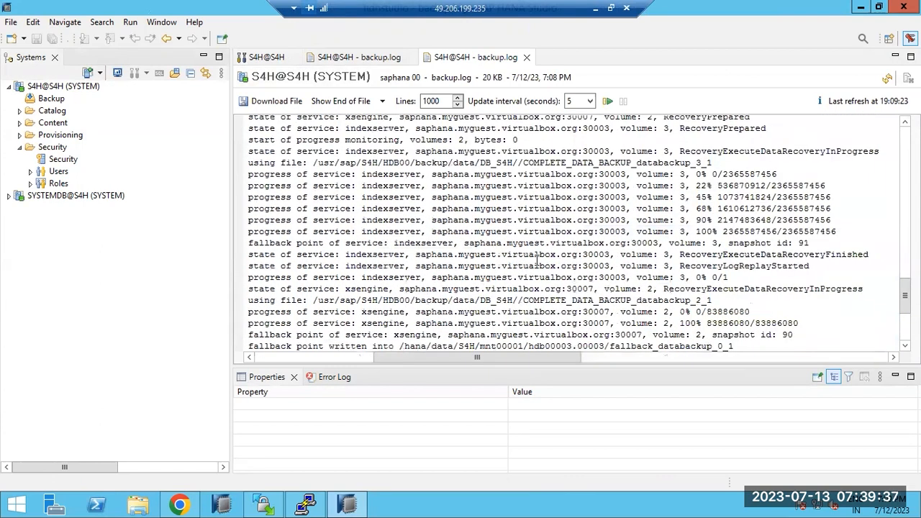
drag(503, 185, 546, 208)
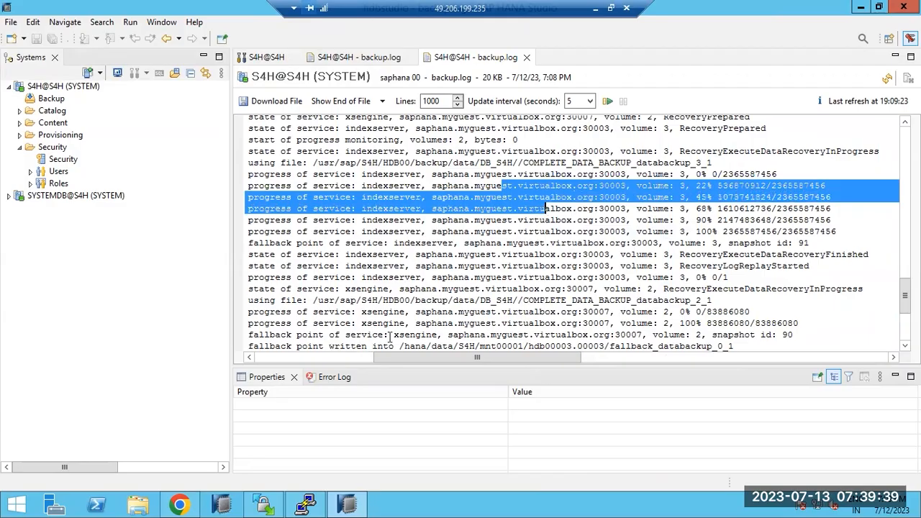
Step: Glance at the PuTTY session, then select SYSTEMDB@S4H in the Systems tree
click(354, 501)
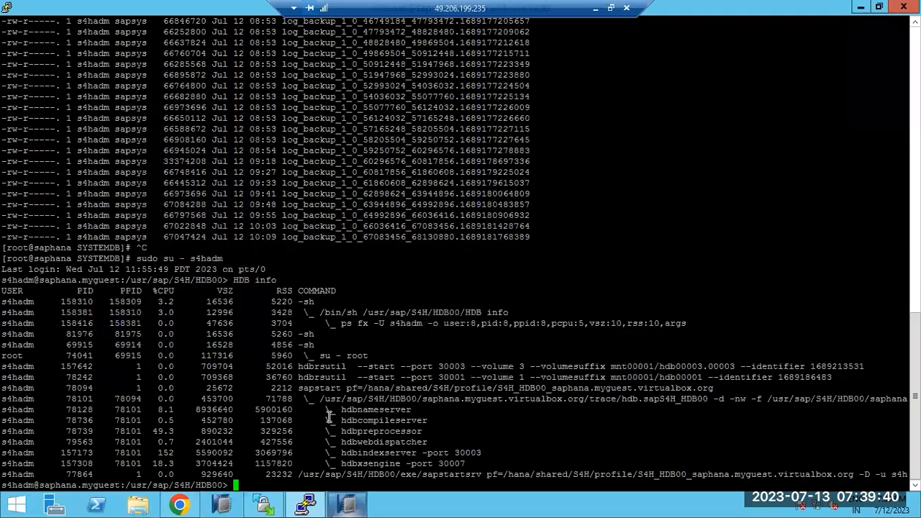
click(347, 504)
click(48, 197)
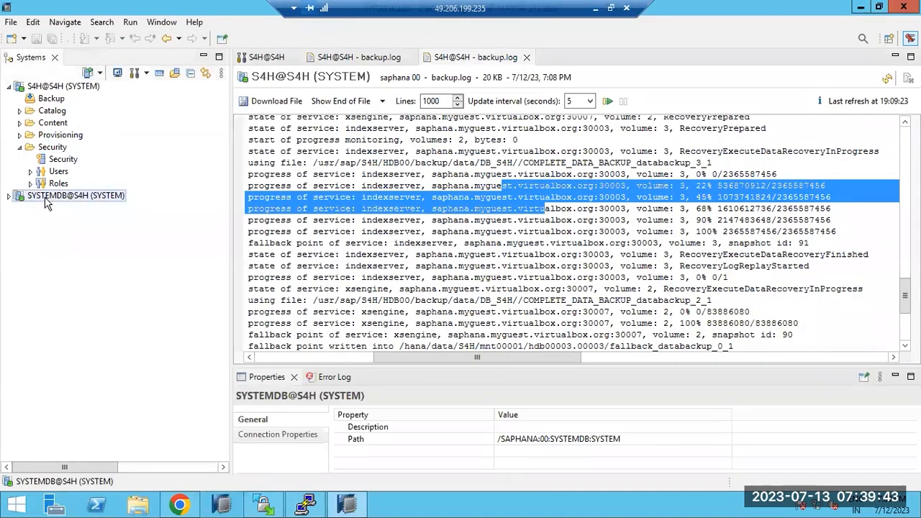
Step: Launch Recover Tenant Database from SYSTEMDB@S4H's Backup and Recovery actions
right_click(45, 203)
mouse_move(199, 240)
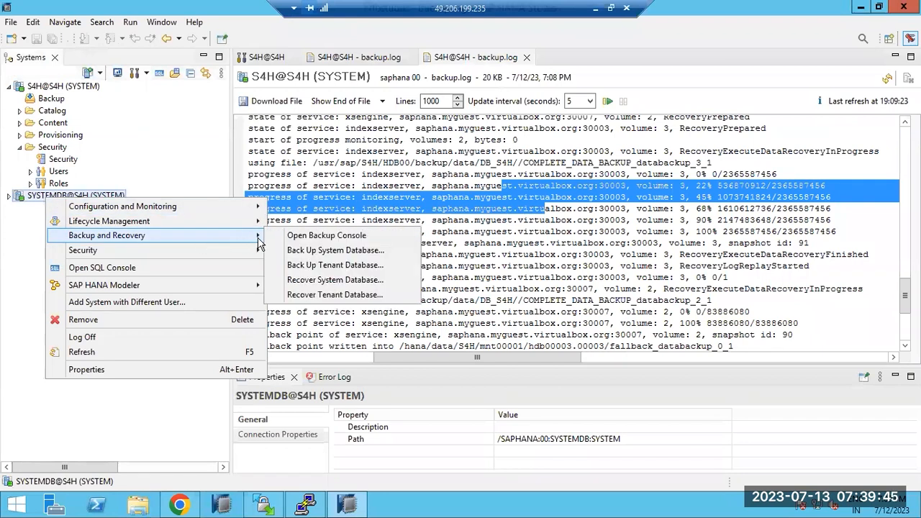
click(334, 295)
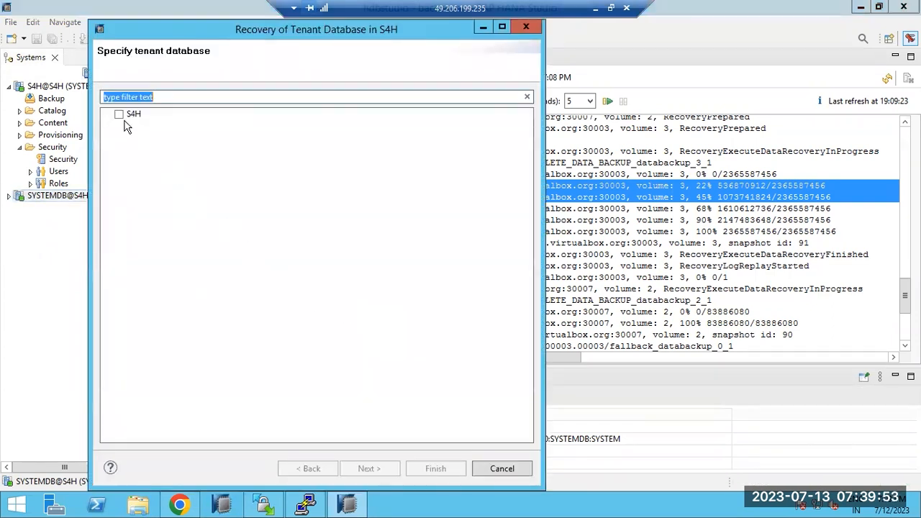
Step: Choose tenant S4H, select point-in-time recovery, and confirm stopping the S4H database
click(119, 115)
click(368, 468)
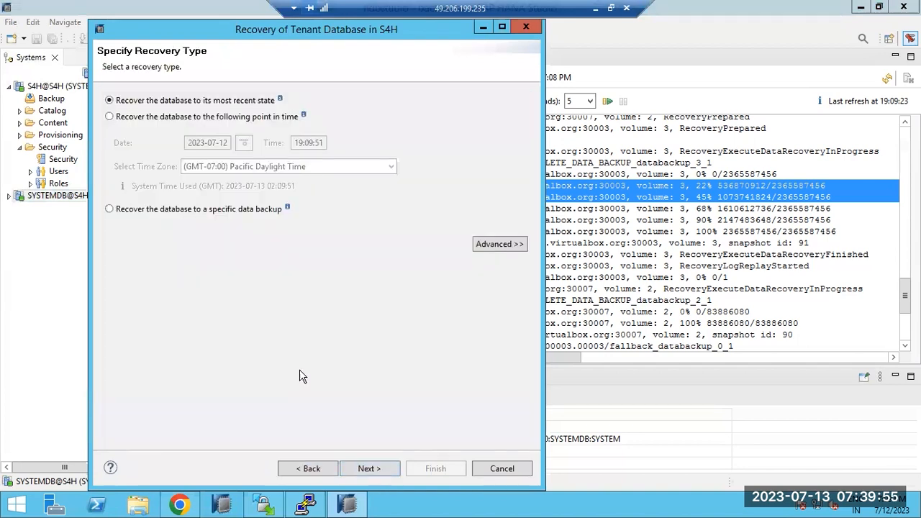
click(160, 116)
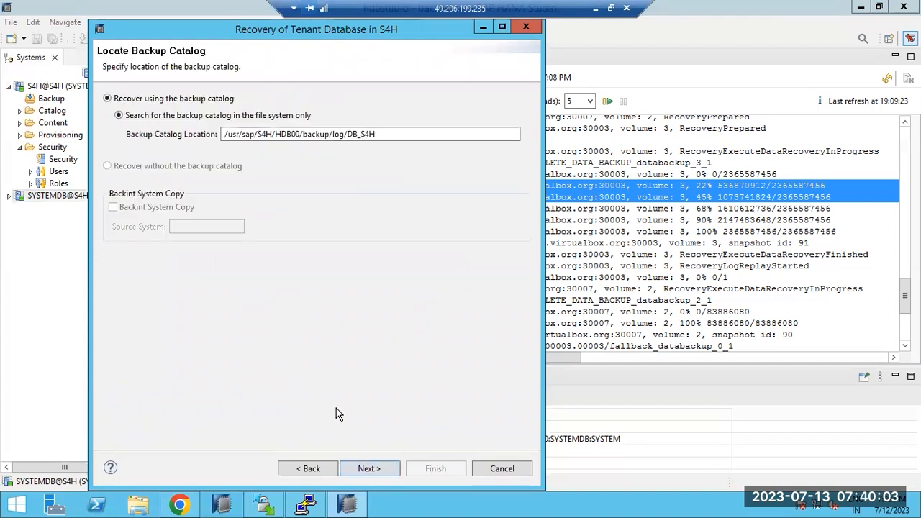
click(374, 469)
click(364, 267)
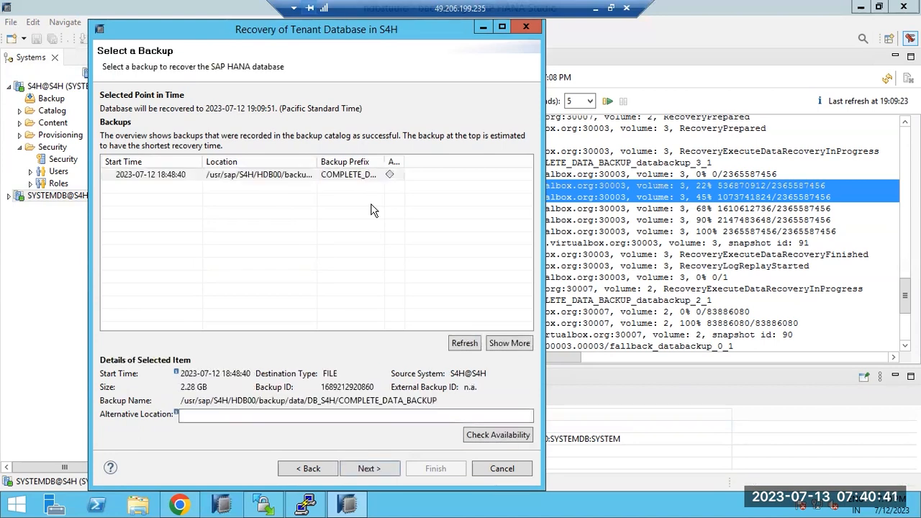
Step: Choose the complete data backup and the log backup location for the S4H recovery
click(254, 178)
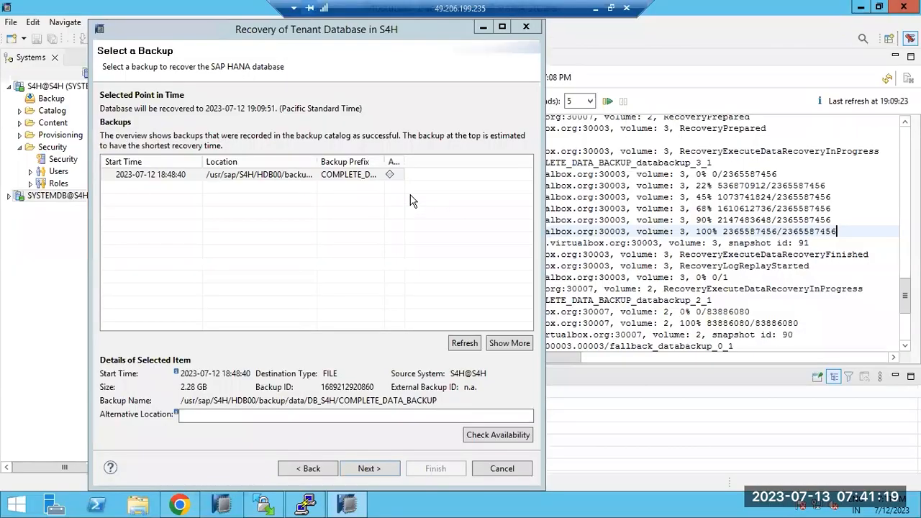
click(286, 181)
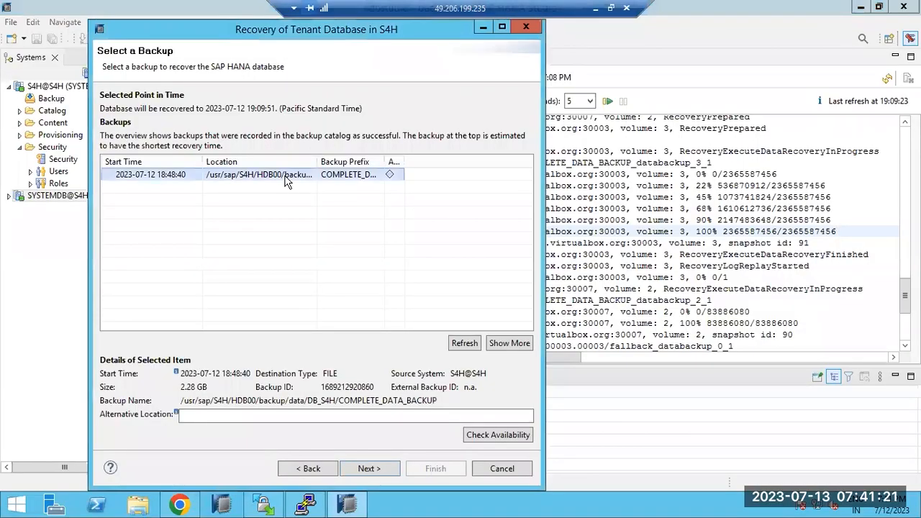
click(375, 465)
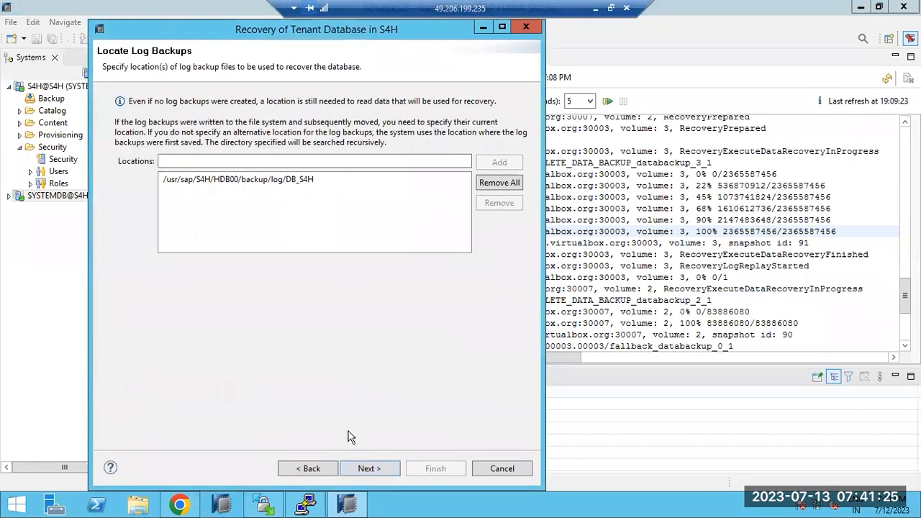
click(242, 181)
click(370, 467)
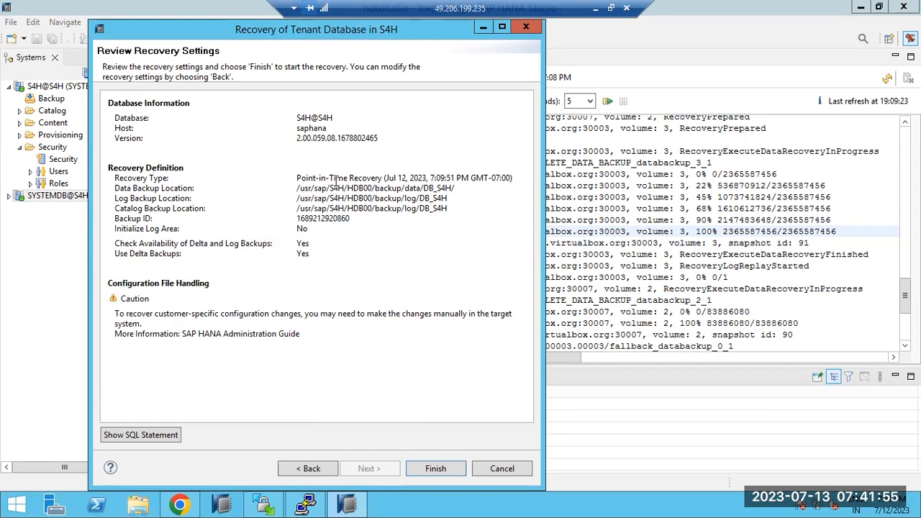
Step: Review the point-in-time recovery type and data, log and catalog backup paths, then start the recovery
drag(313, 179, 446, 184)
click(286, 186)
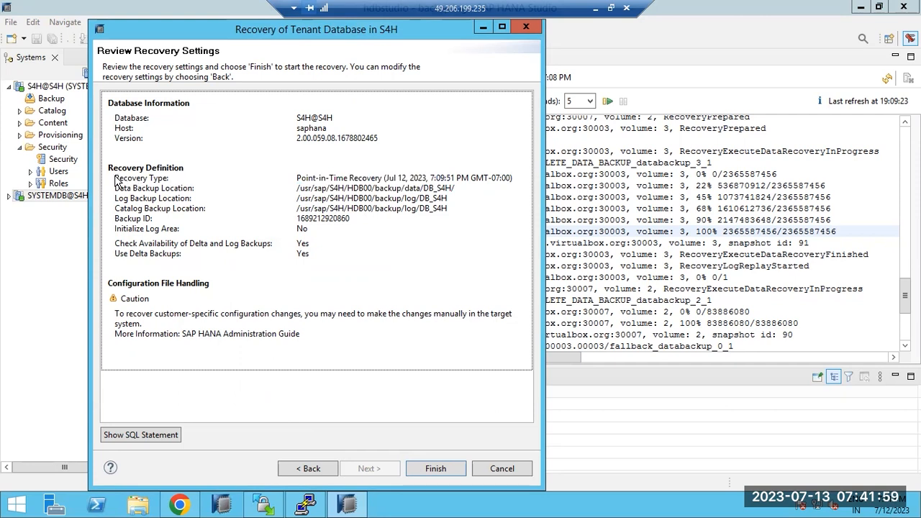
triple_click(288, 181)
click(359, 185)
drag(375, 189, 411, 188)
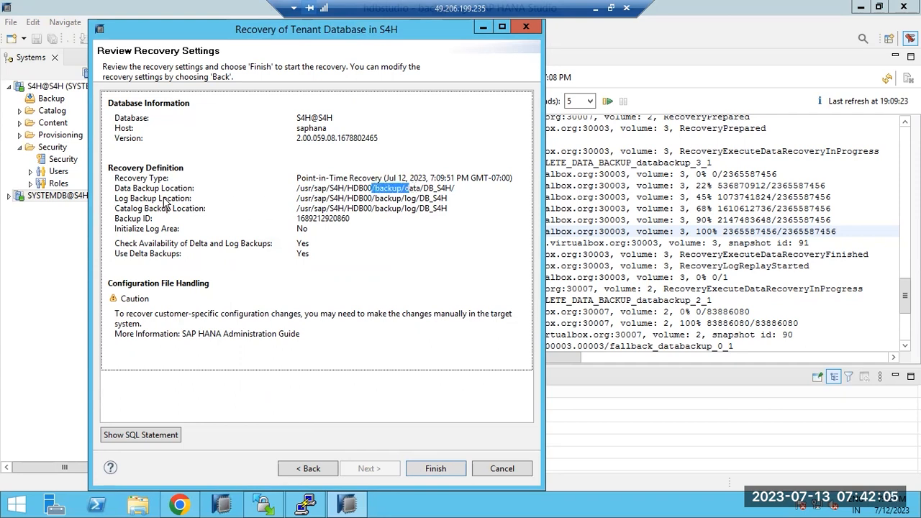
click(164, 198)
drag(311, 199, 445, 208)
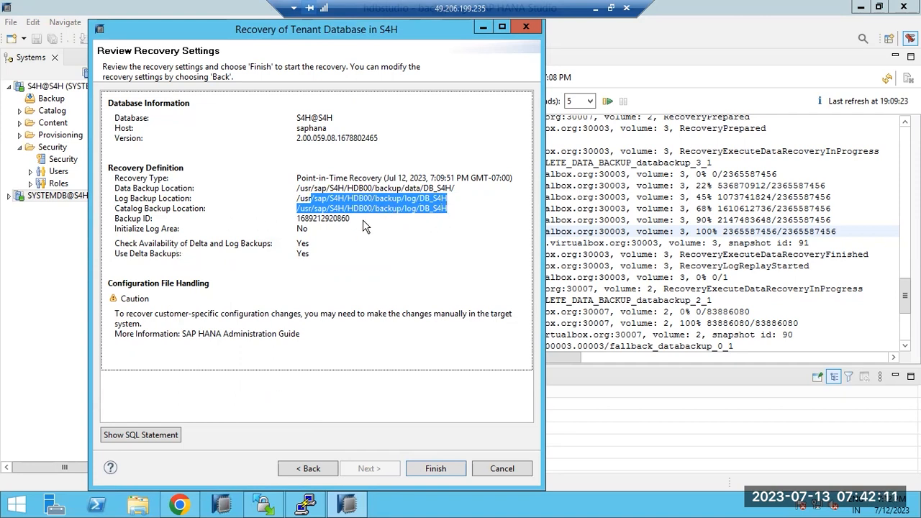
click(426, 210)
drag(441, 208, 518, 177)
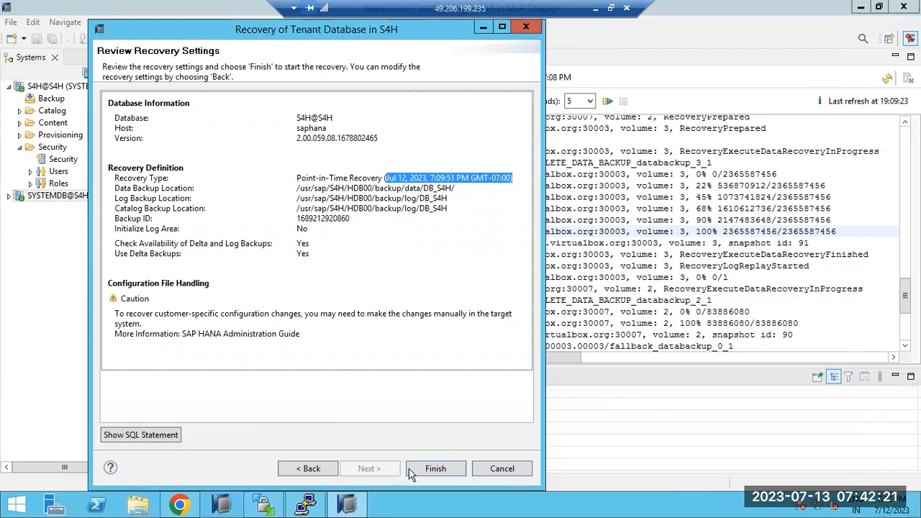
click(429, 472)
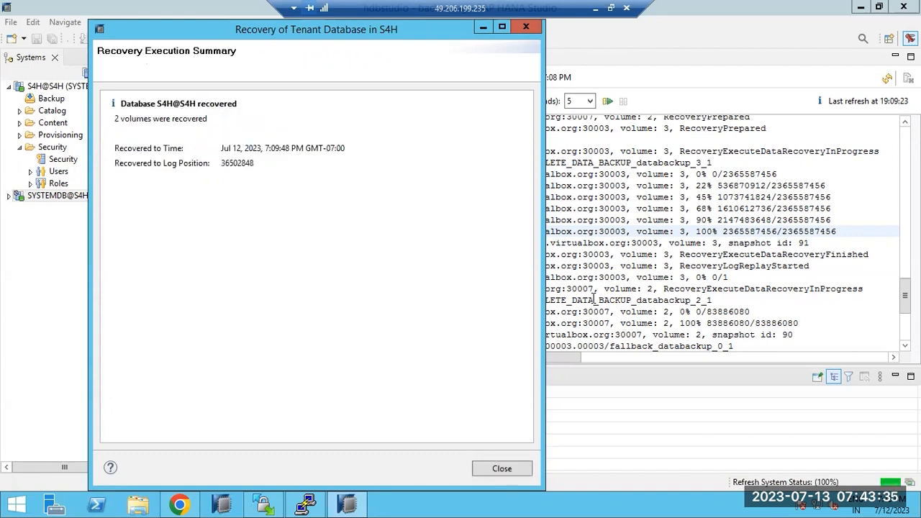
Step: Close the S4H recovery summary and reload backup.log to show the latest entries
drag(220, 152, 347, 159)
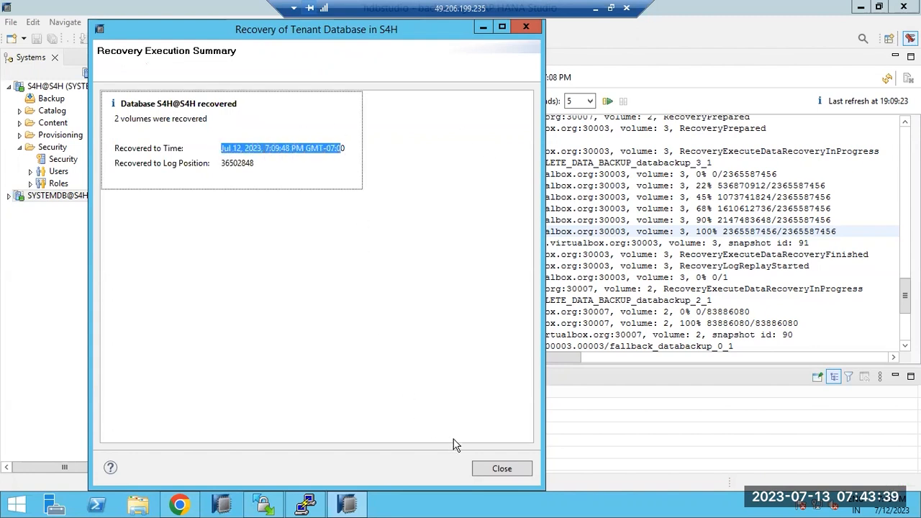
click(496, 469)
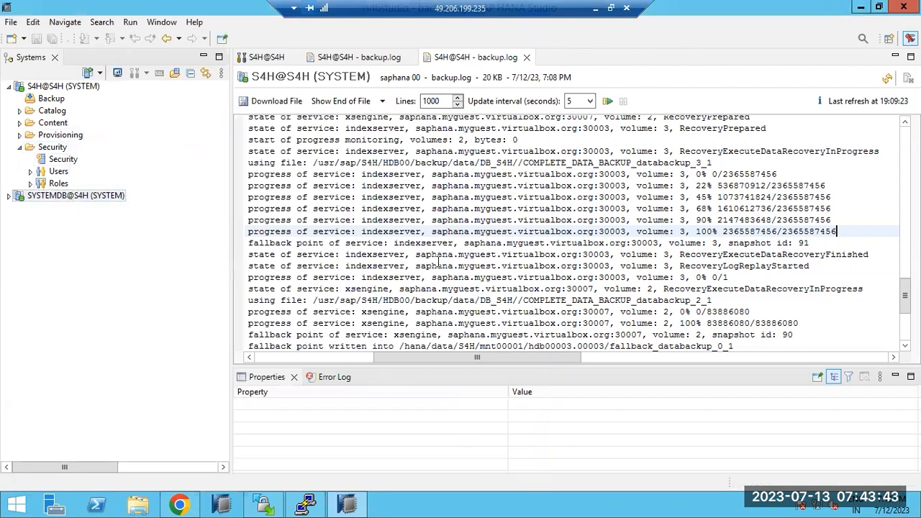
click(581, 248)
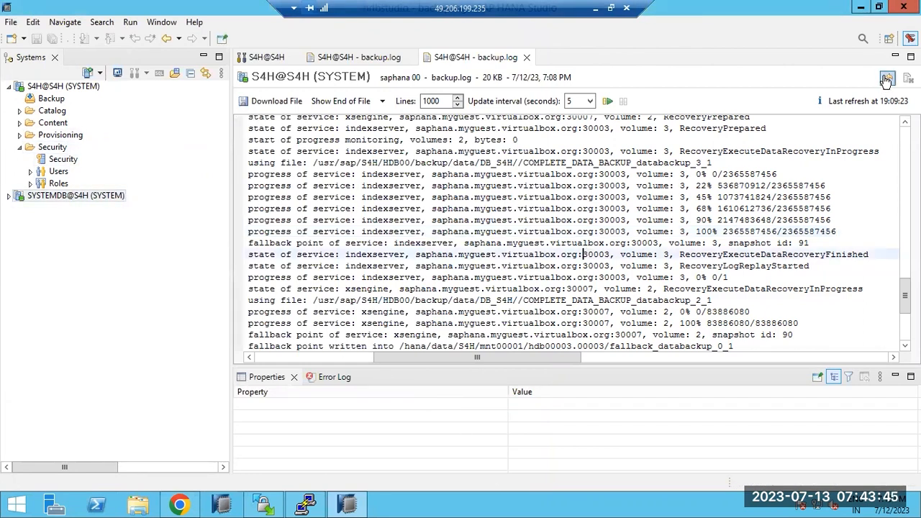
click(887, 78)
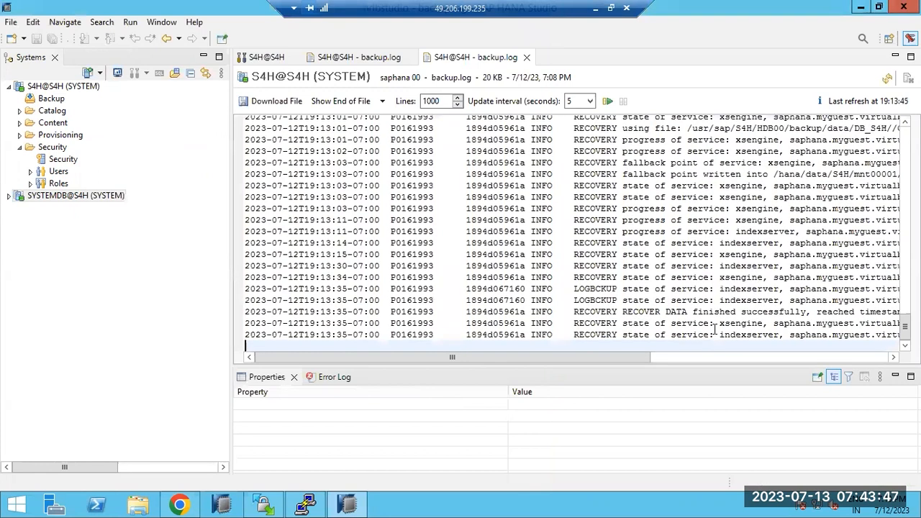
Step: Scroll through backup.log to check the backup files used for recovery, then minimize the remote session
scroll(734, 324, up, 8)
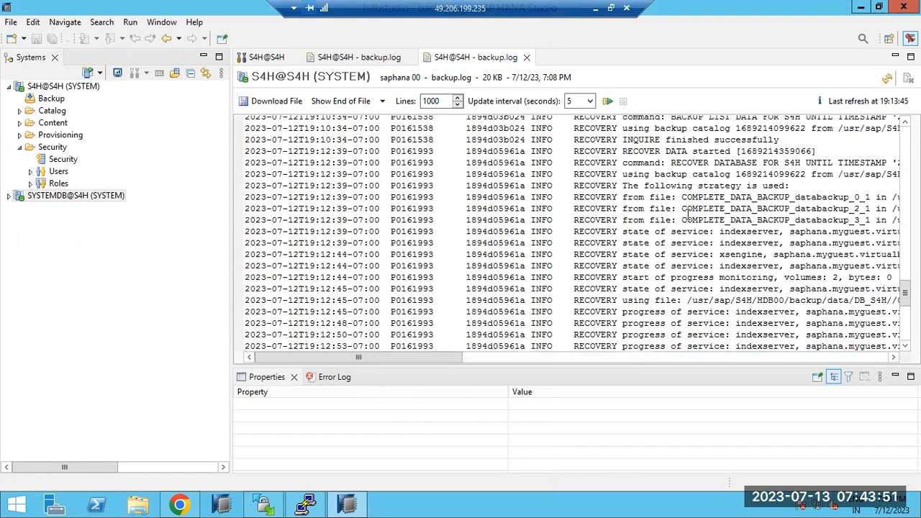
drag(687, 197, 871, 220)
scroll(719, 214, up, 3)
scroll(716, 215, up, 10)
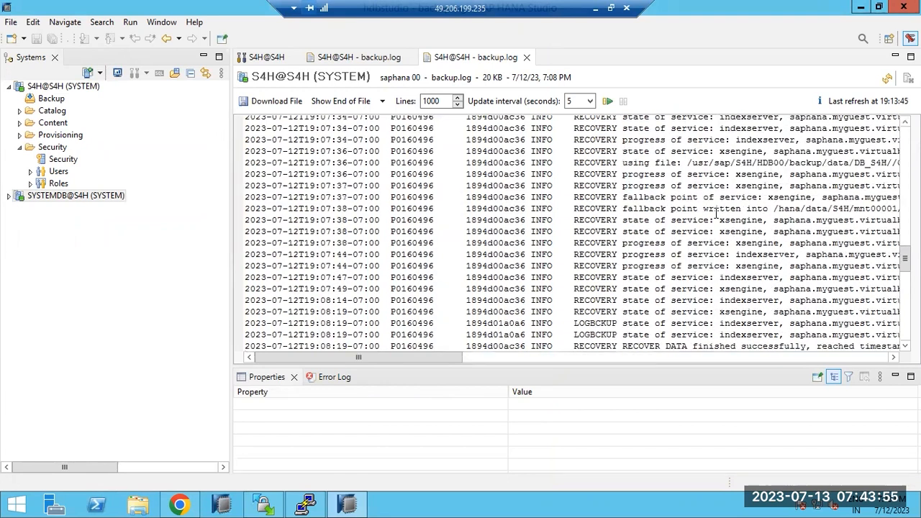
scroll(716, 214, up, 10)
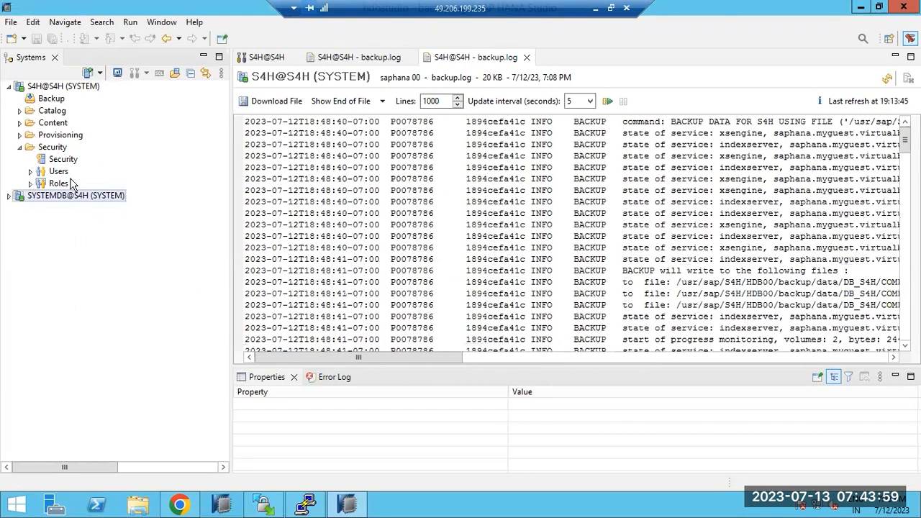
click(596, 8)
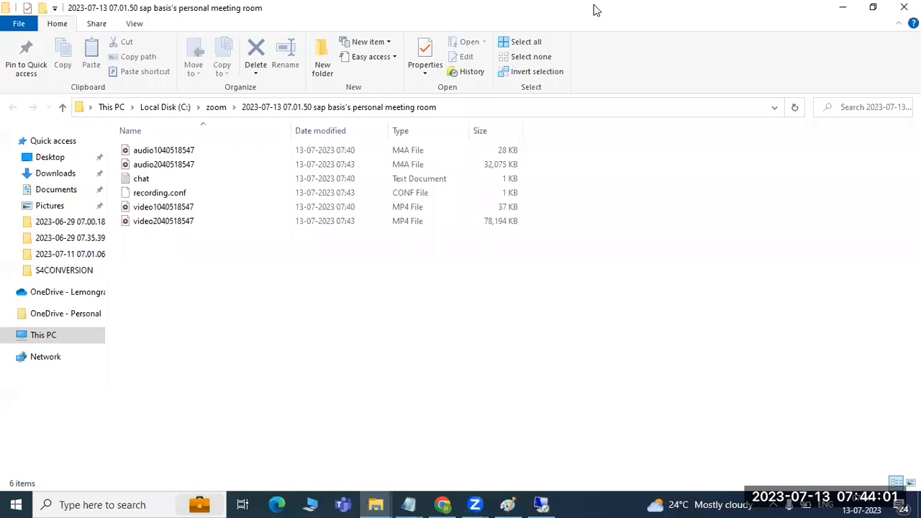
double_click(158, 178)
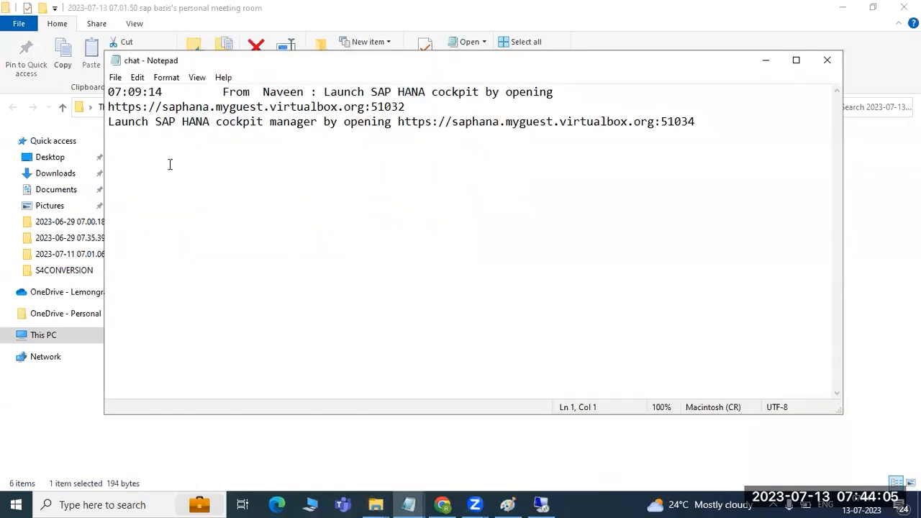
drag(108, 106, 408, 107)
key(ctrl+c)
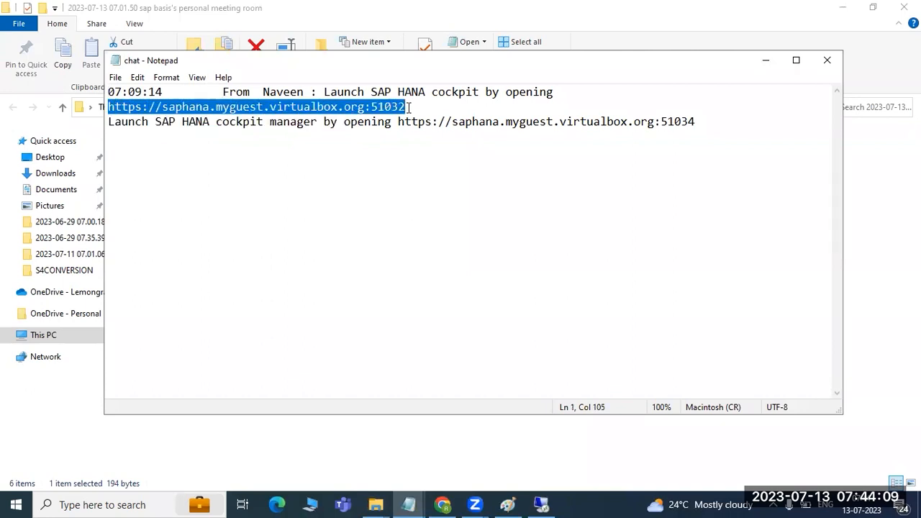
Step: Load the copied port-51032 cockpit address in Chrome and bookmark it as 'HANA COCKPIT'
click(534, 505)
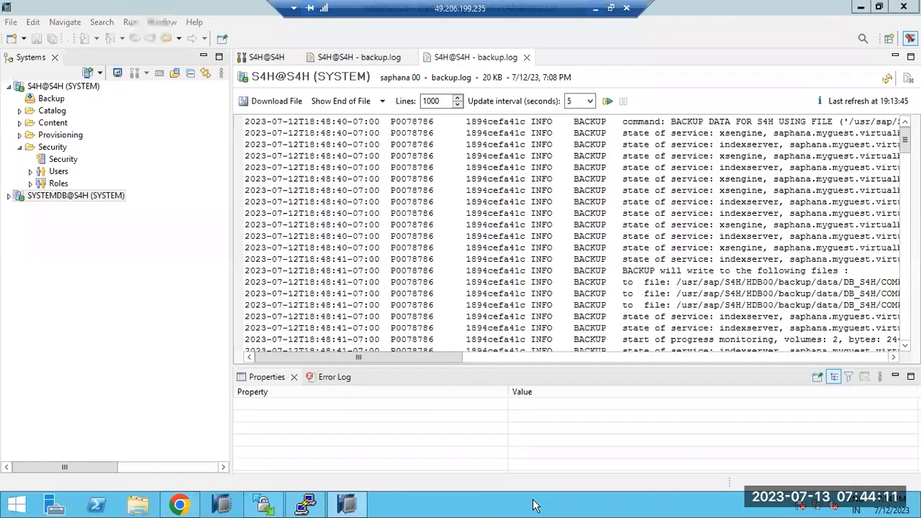
click(180, 504)
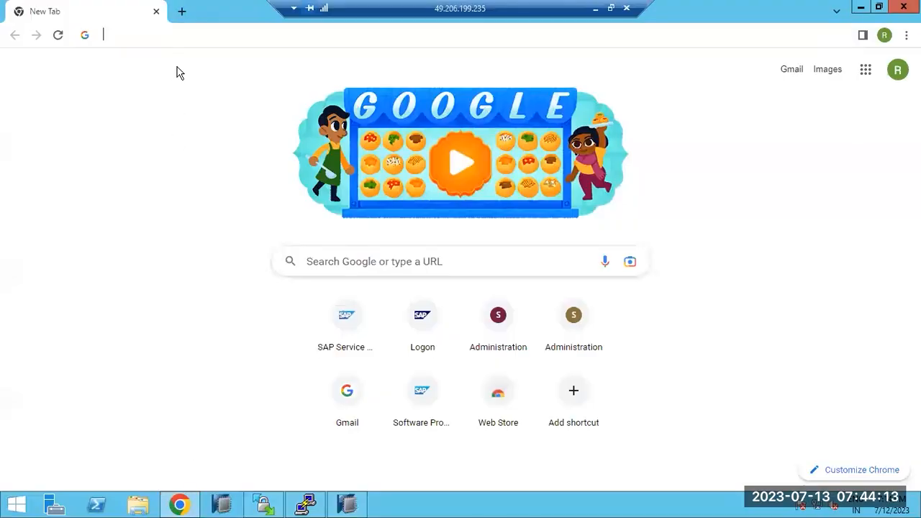
key(ctrl+v)
key(Return)
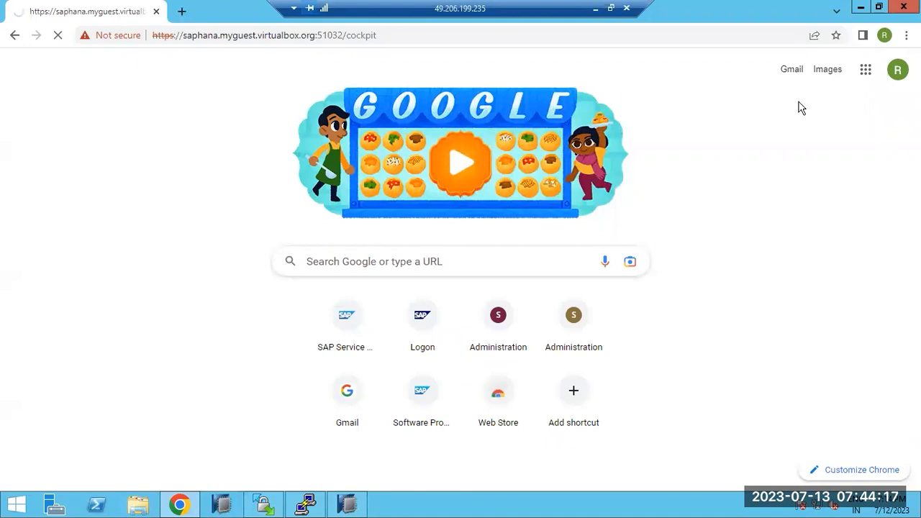
key(ctrl+d)
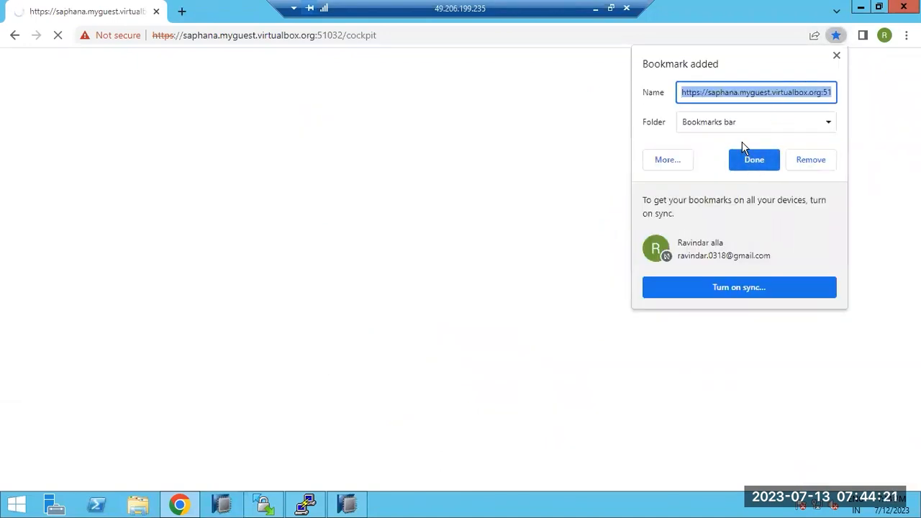
text(HANA )
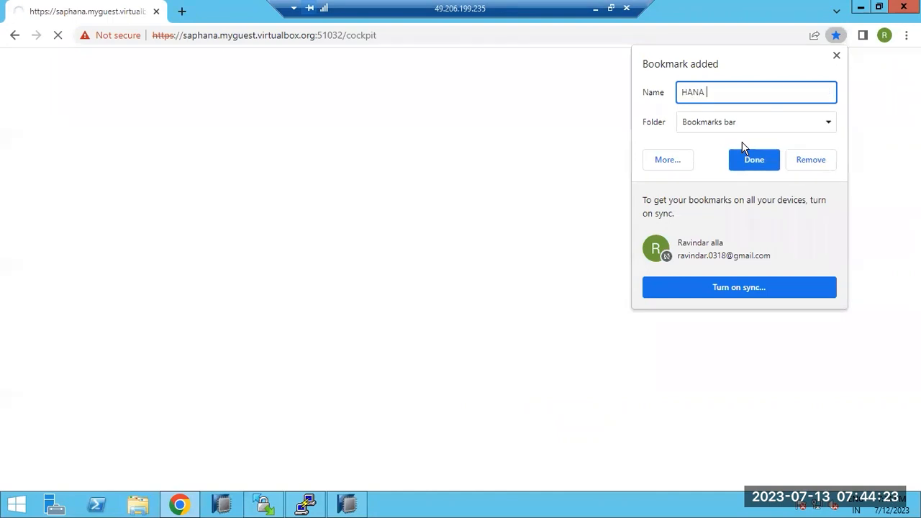
text(COCKPIT)
click(749, 164)
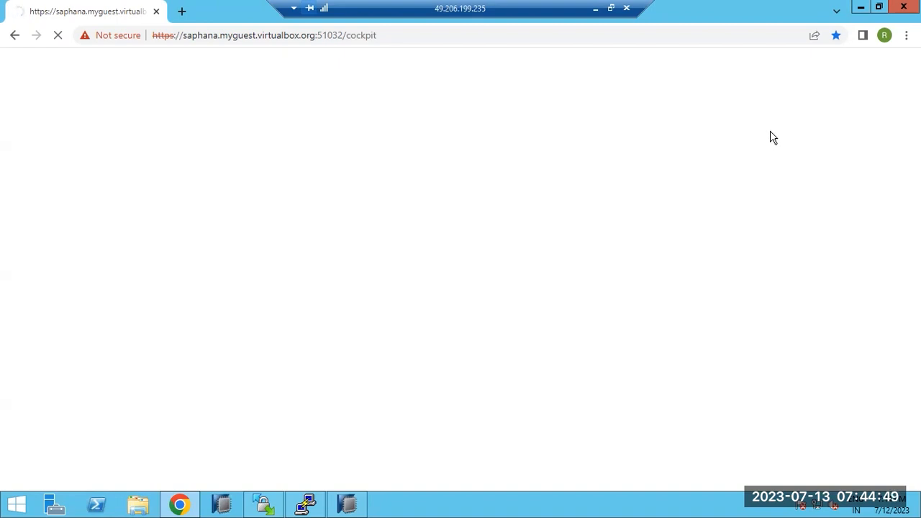
Step: In PuTTY, exit the s4hadm shell and switch to the h4cadm user with sudo su - h4cadm
click(324, 506)
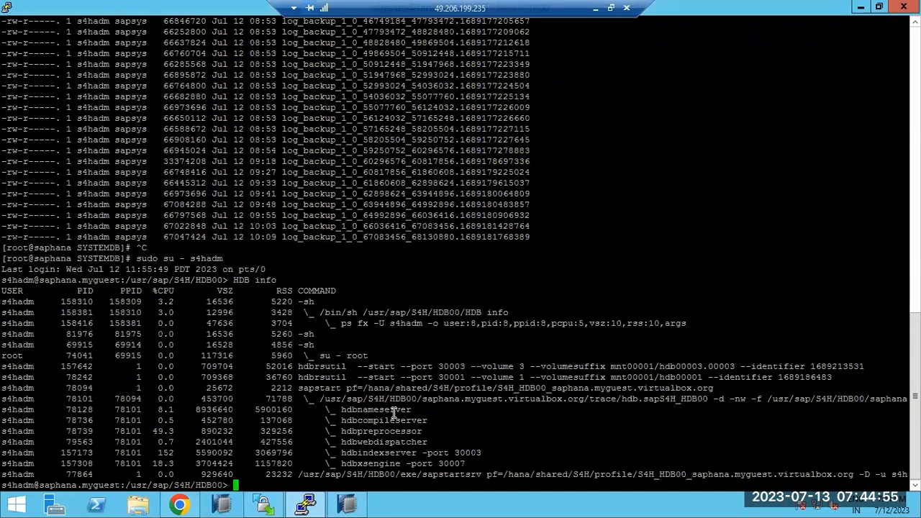
text(sudo su -^C)
key(ctrl+c)
text(exit)
key(Return)
text(sudo su)
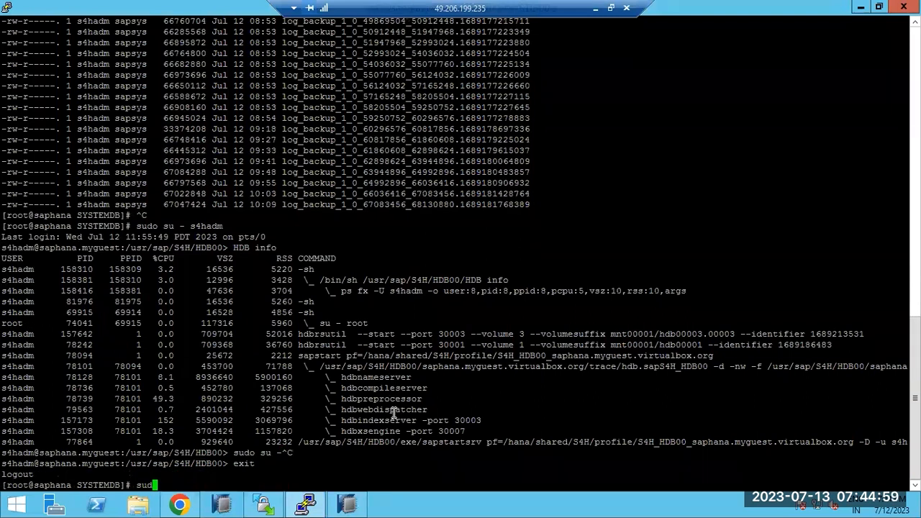
text( - h4cadm)
key(Return)
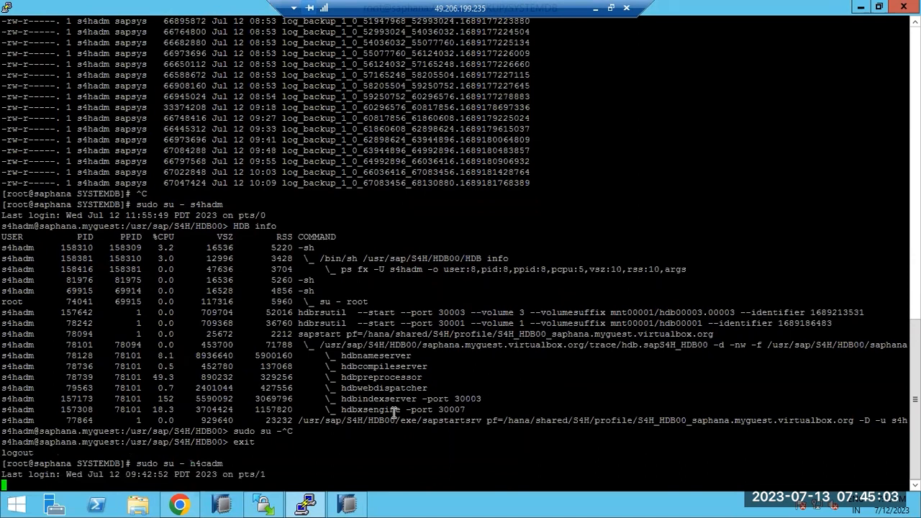
Step: Run HDB info and check the core H4C server processes that are running
text(HDB info)
key(Return)
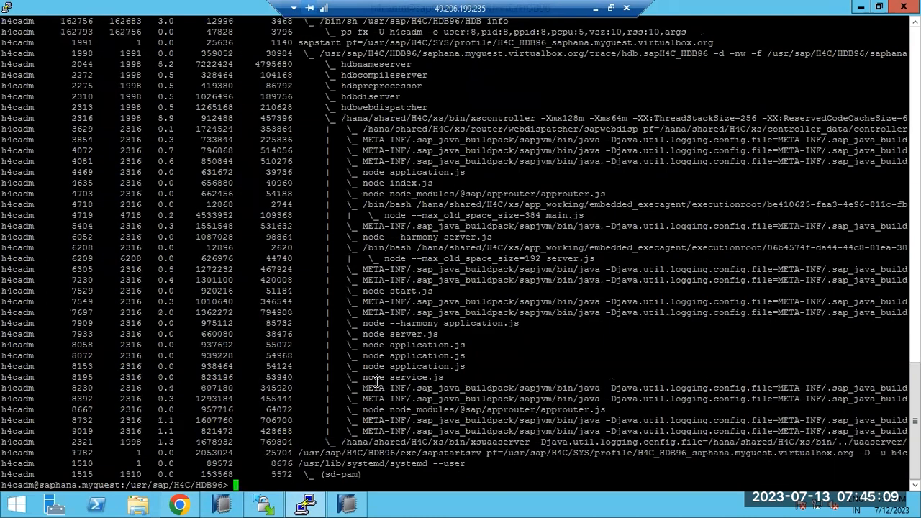
scroll(407, 277, up, 7)
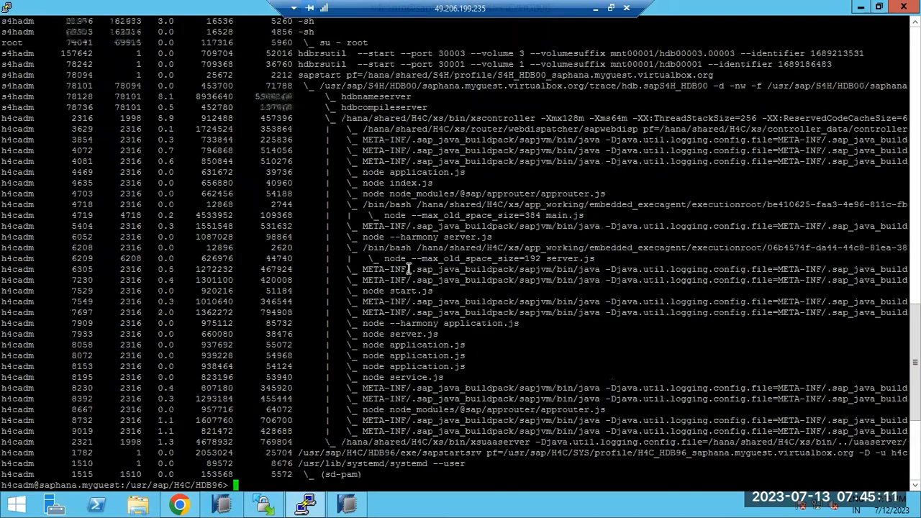
drag(336, 302, 513, 367)
scroll(513, 367, down, 7)
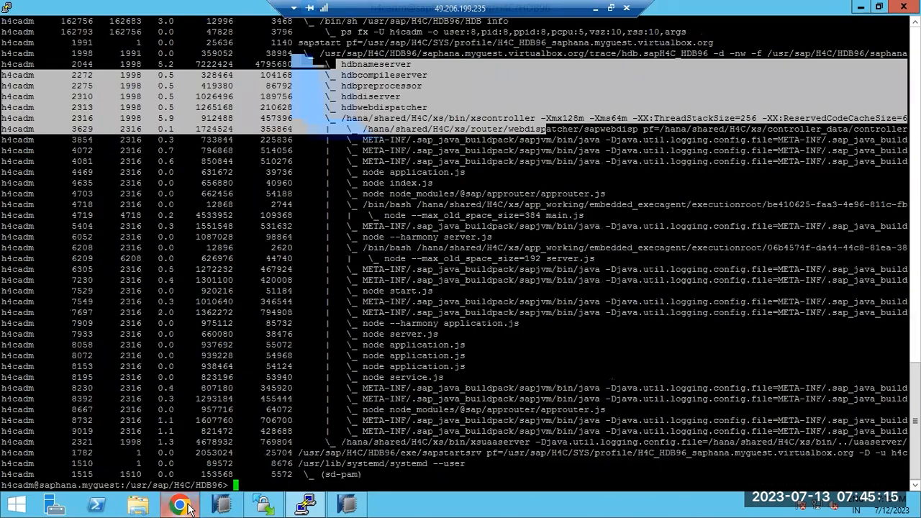
click(180, 505)
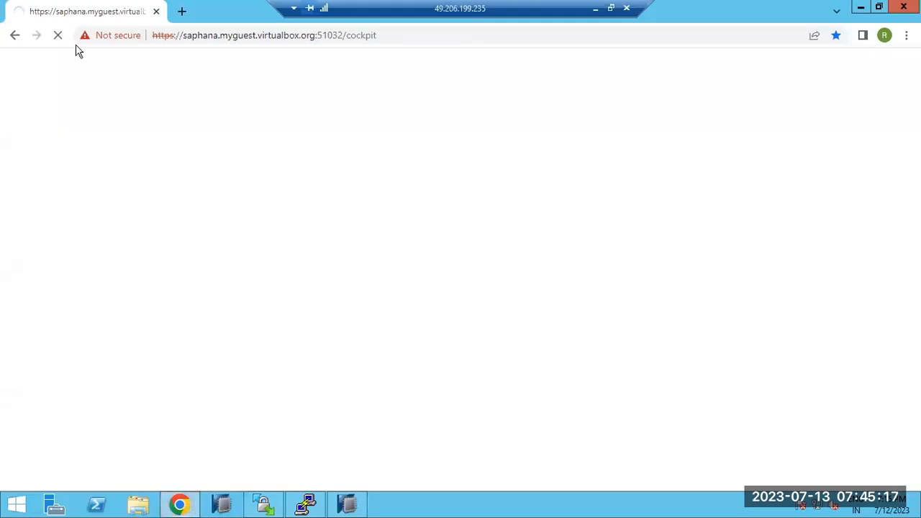
Step: Minimise the remote session and show the HANA RESTORE diagram (PROD to QAS) in Paint
click(352, 506)
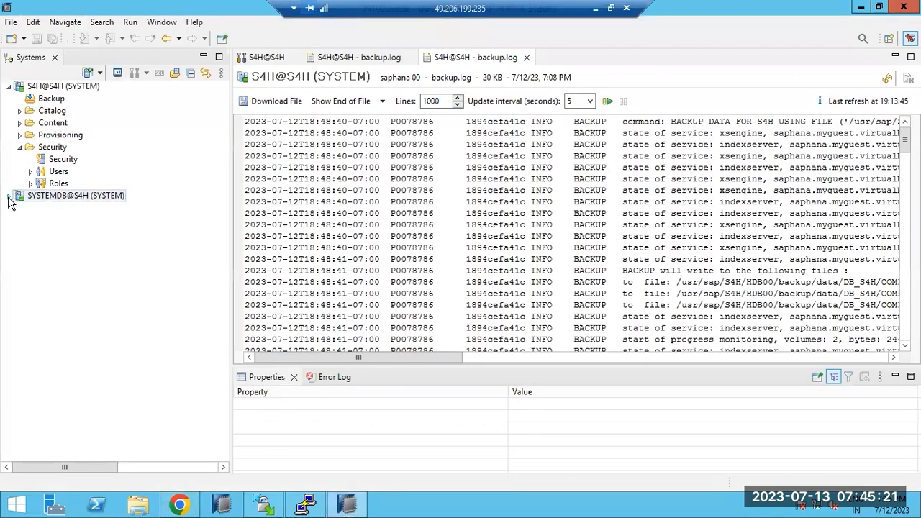
click(8, 197)
click(8, 196)
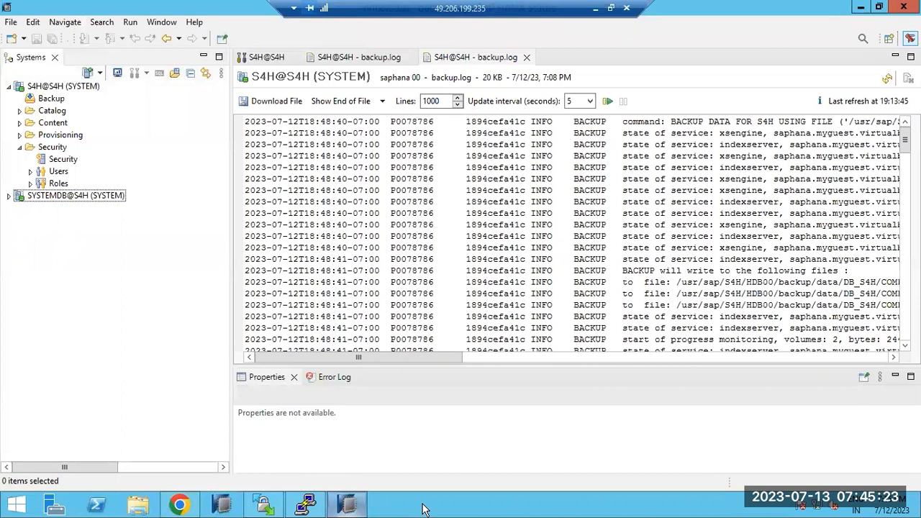
click(347, 504)
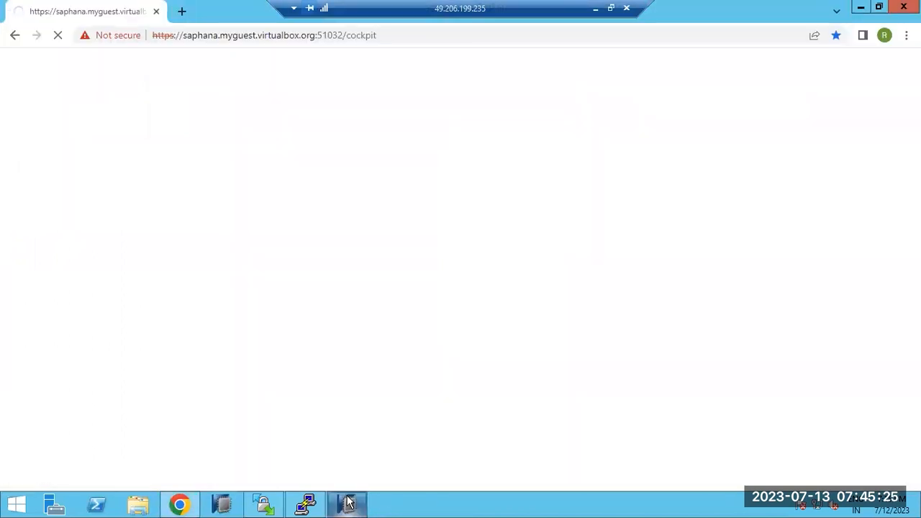
click(348, 504)
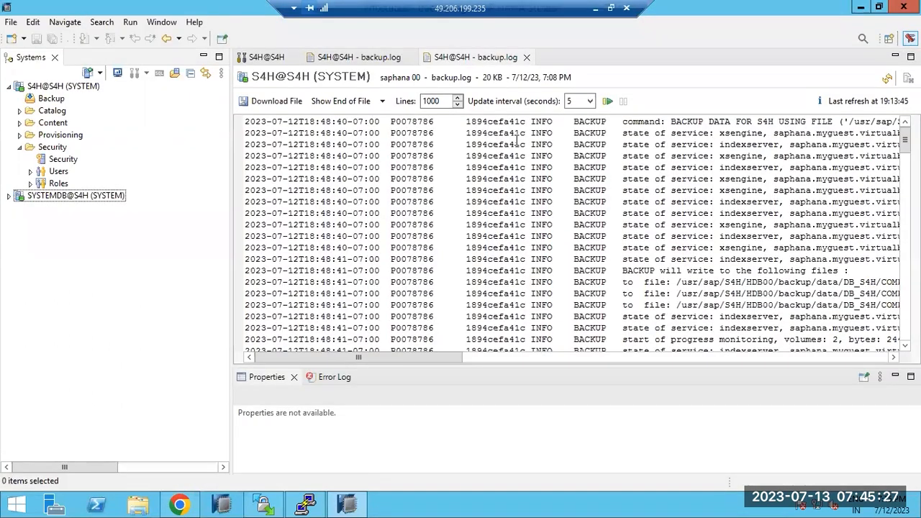
click(592, 9)
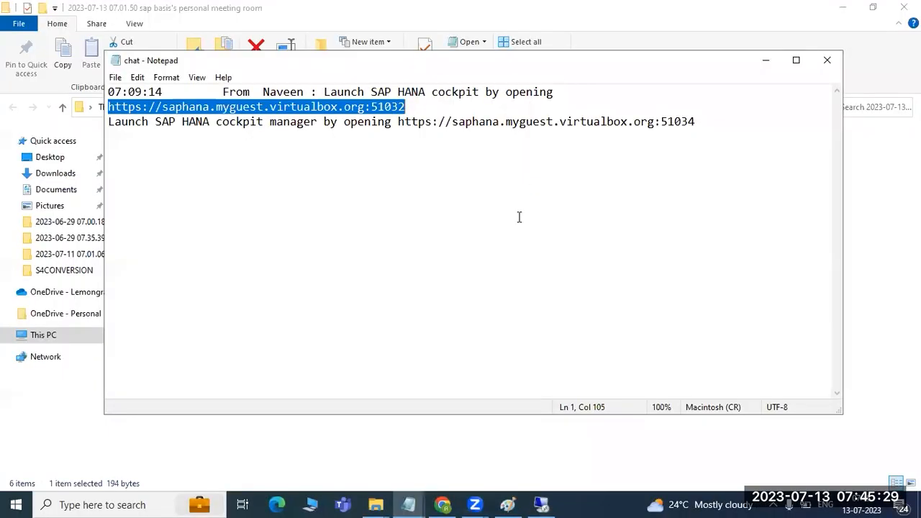
click(509, 503)
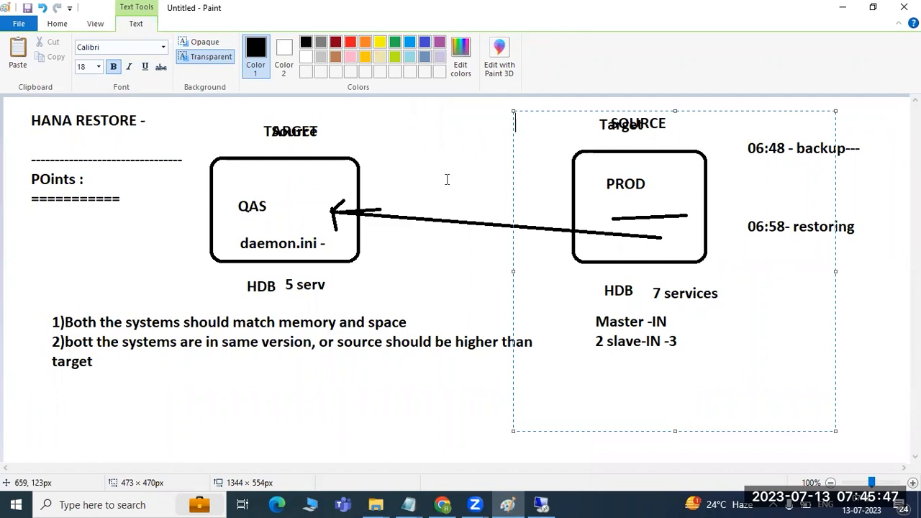
Step: Back on the remote server, mark the backup data directory in backup.log and bring up the cockpit login page
click(541, 505)
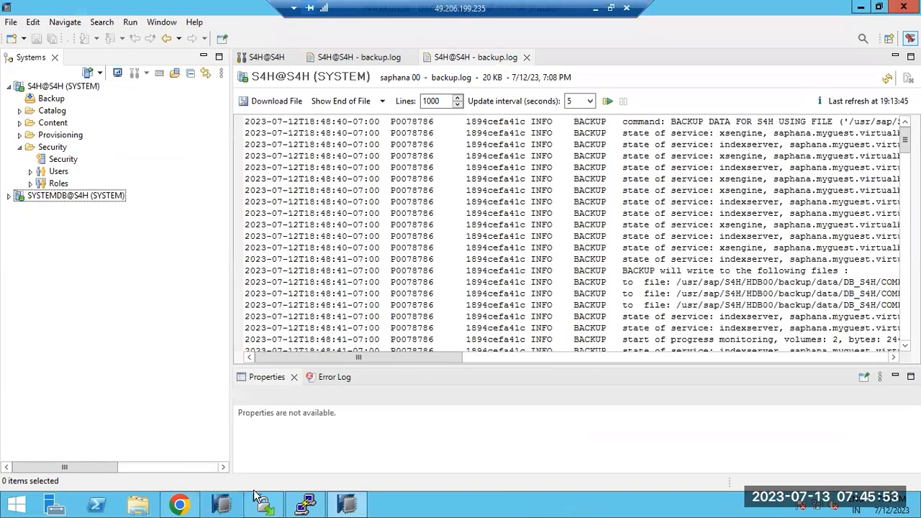
click(305, 503)
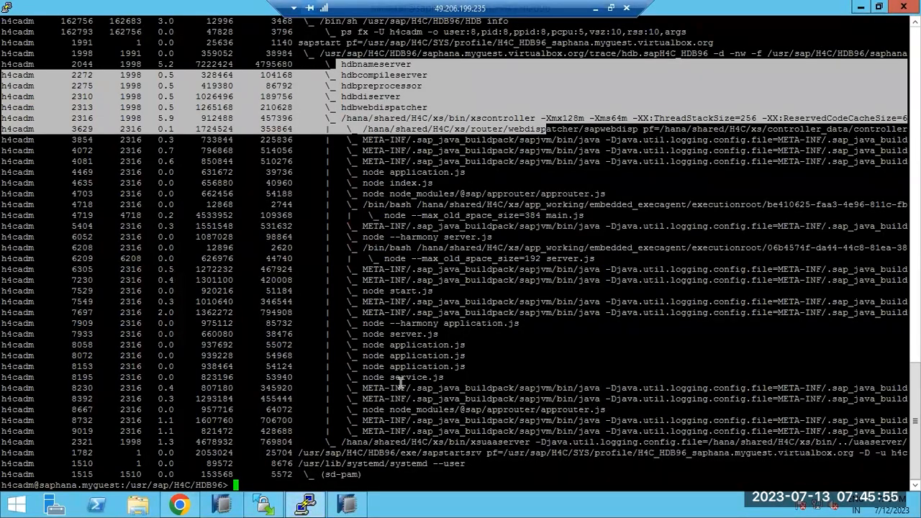
click(347, 504)
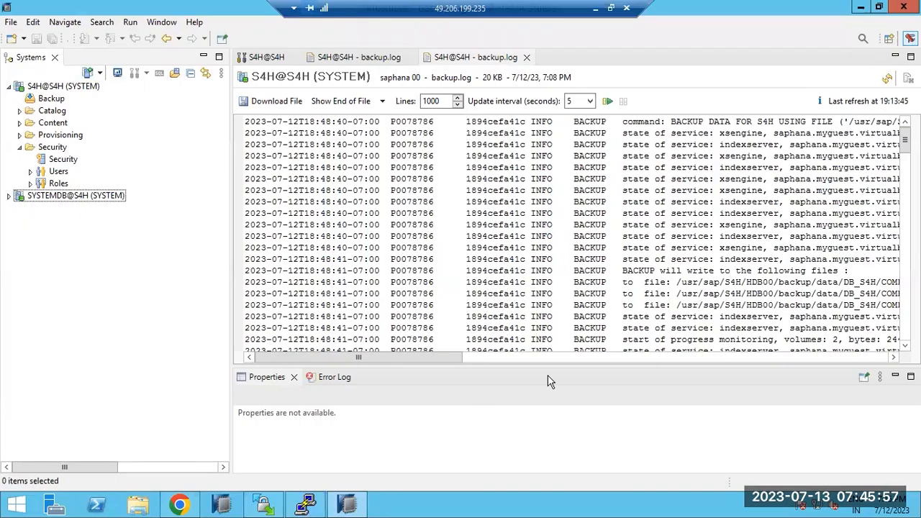
drag(731, 282, 832, 282)
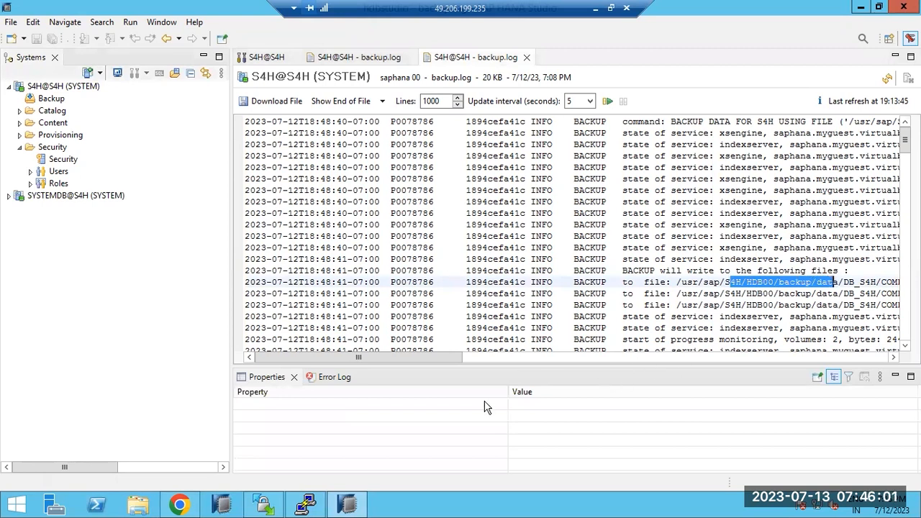
click(183, 505)
Step: Log in to the XS Advanced page with the saved cockpit user name and password
click(430, 154)
click(466, 194)
click(466, 196)
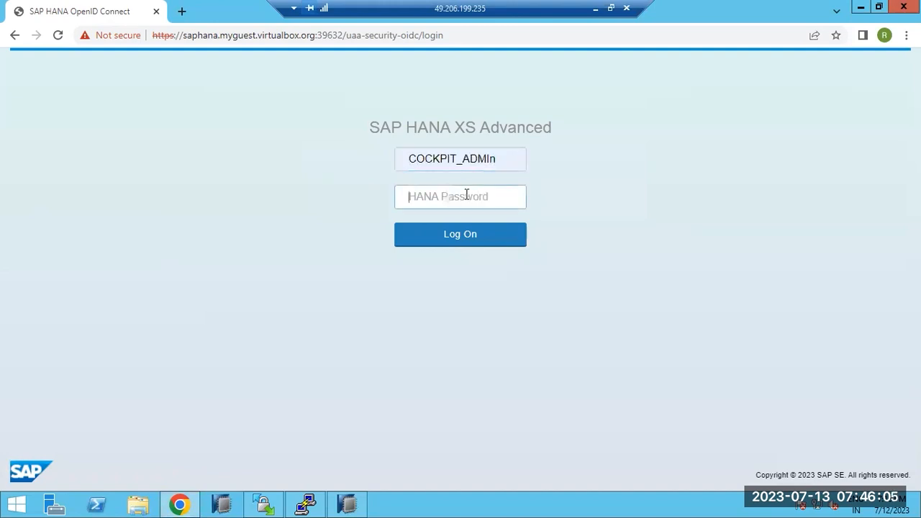
text(••)
key(Return)
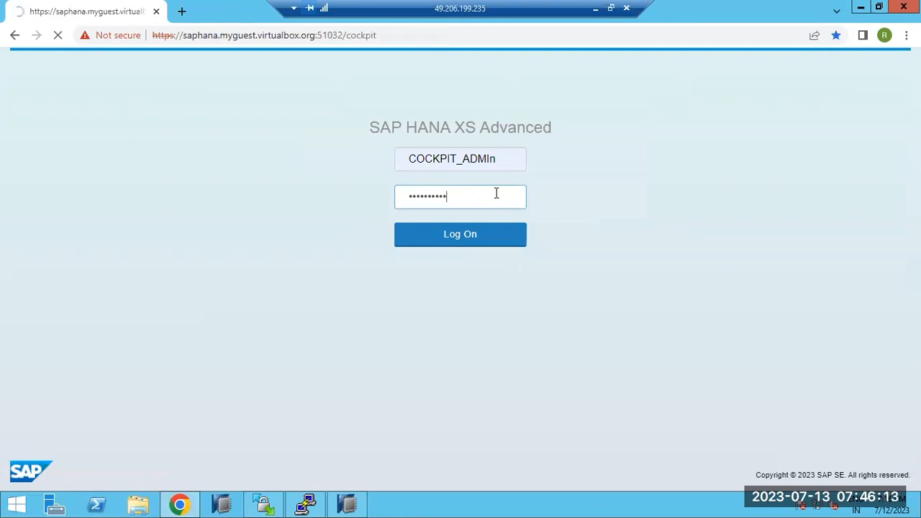
Step: Check the memory figures of process 8058 in the terminal's process list
click(303, 506)
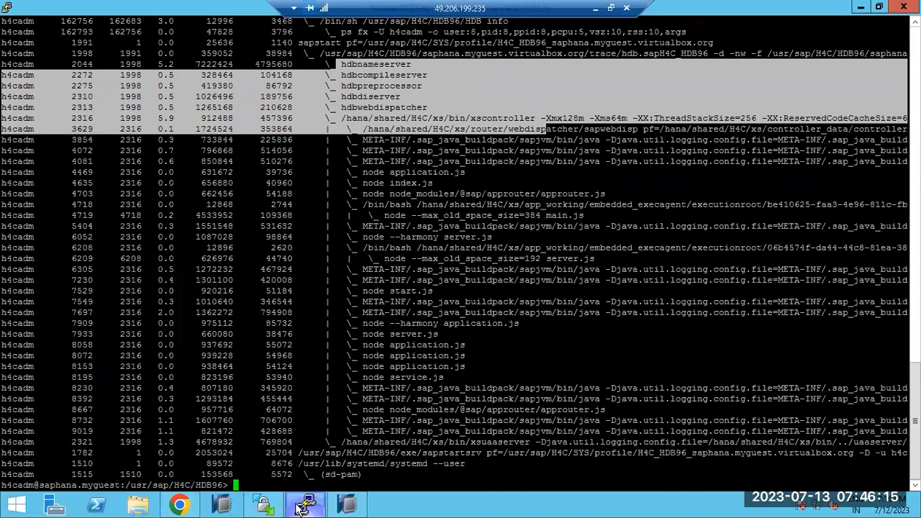
click(303, 506)
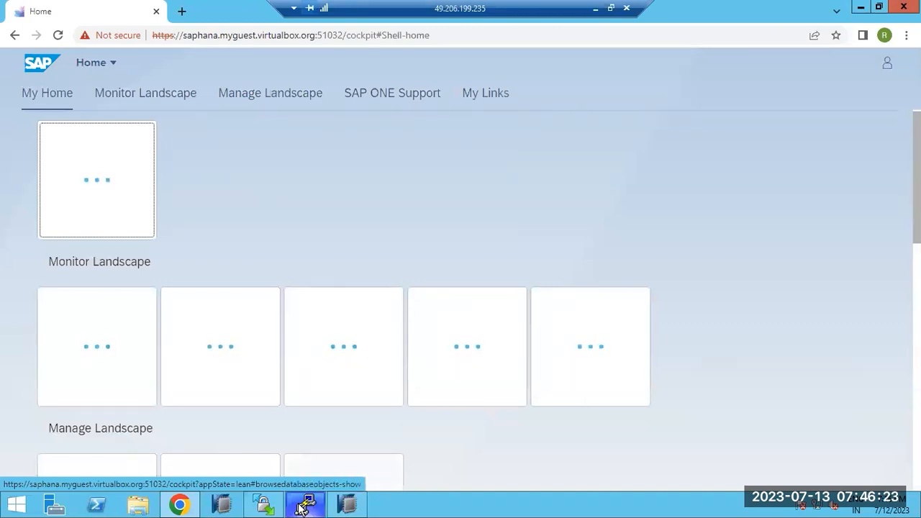
click(305, 506)
drag(389, 356, 413, 357)
drag(179, 345, 391, 346)
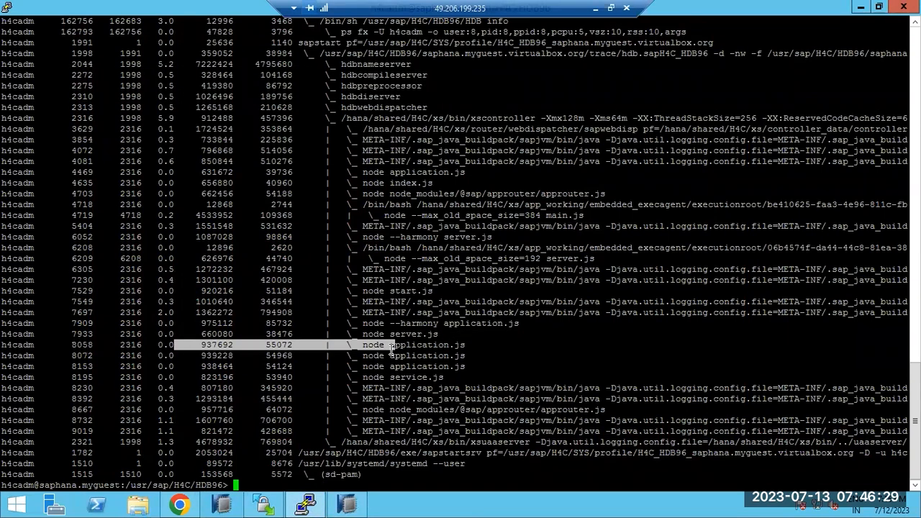
click(308, 504)
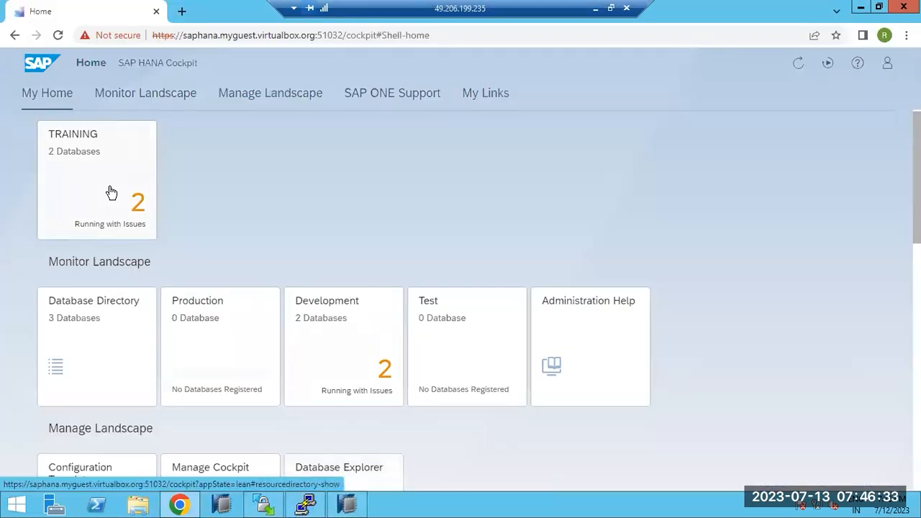
Step: Open the TRAINING group's Database Directory listing SYSTEMDB@S4H and S4H@S4H
click(112, 192)
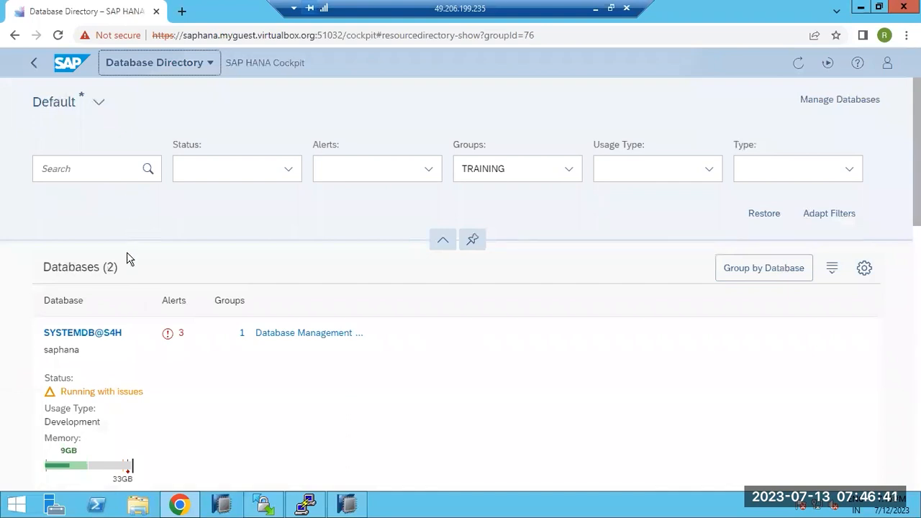
scroll(129, 261, down, 2)
scroll(128, 260, down, 6)
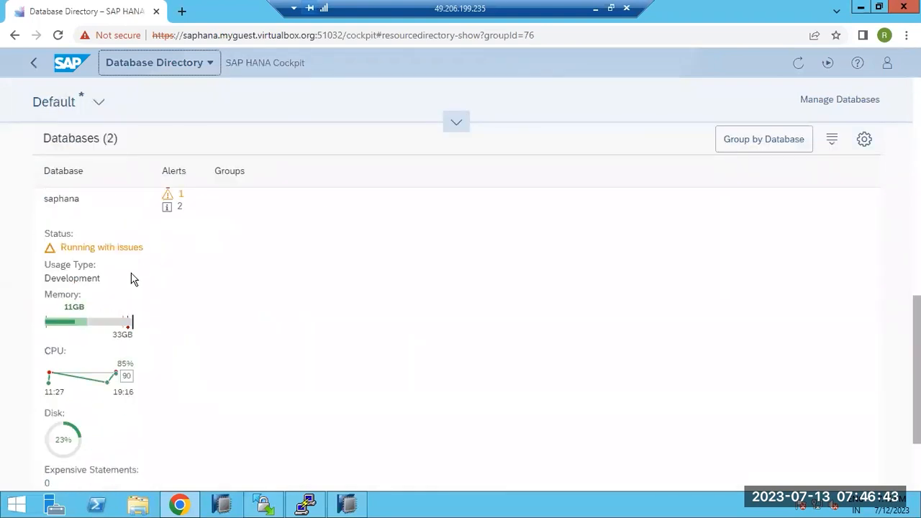
scroll(99, 247, up, 1)
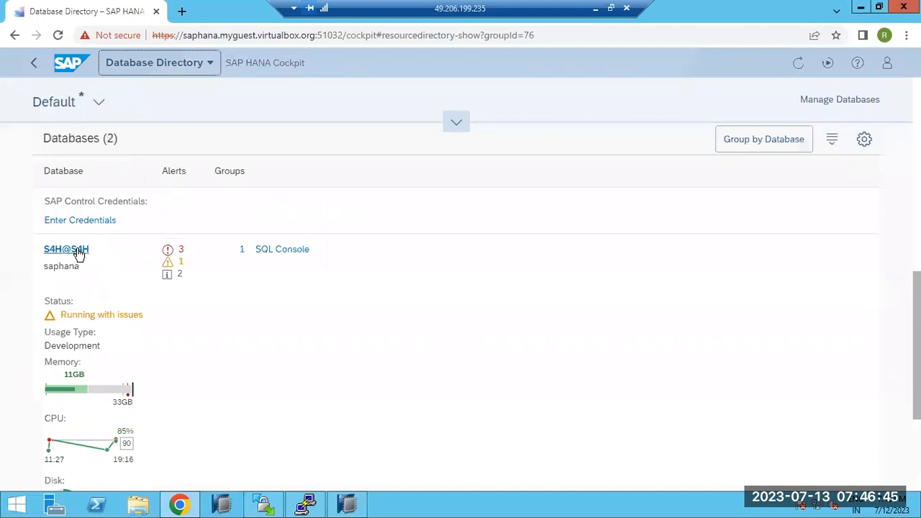
scroll(78, 255, up, 5)
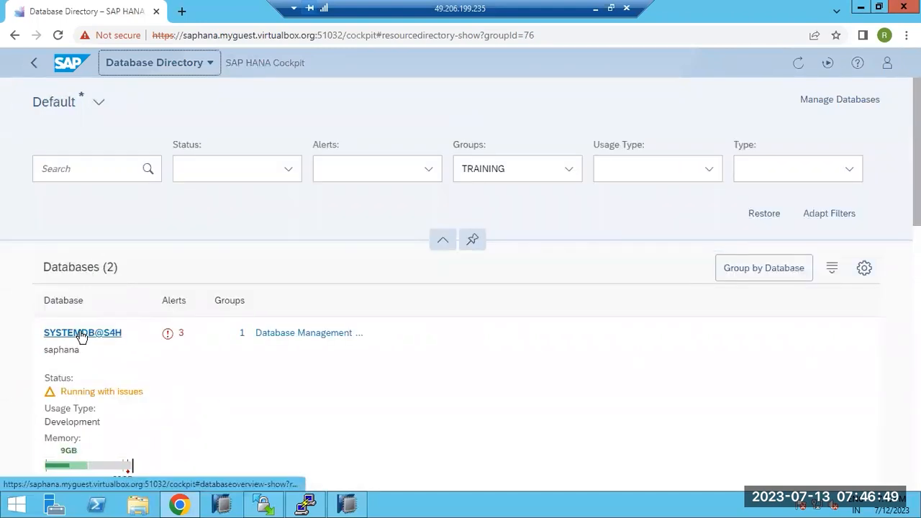
Step: Open the SYSTEMDB@S4H Database Overview and scroll through its cards and back to the top
click(82, 335)
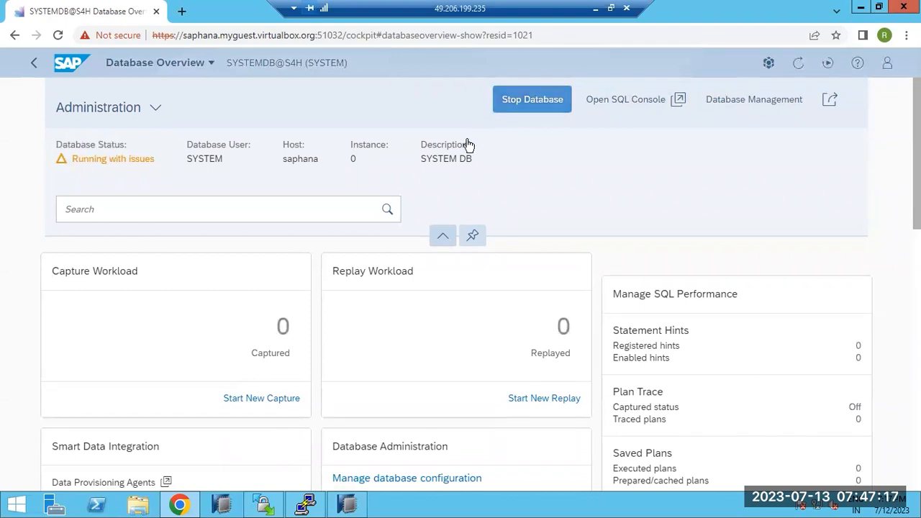
scroll(282, 333, down, 2)
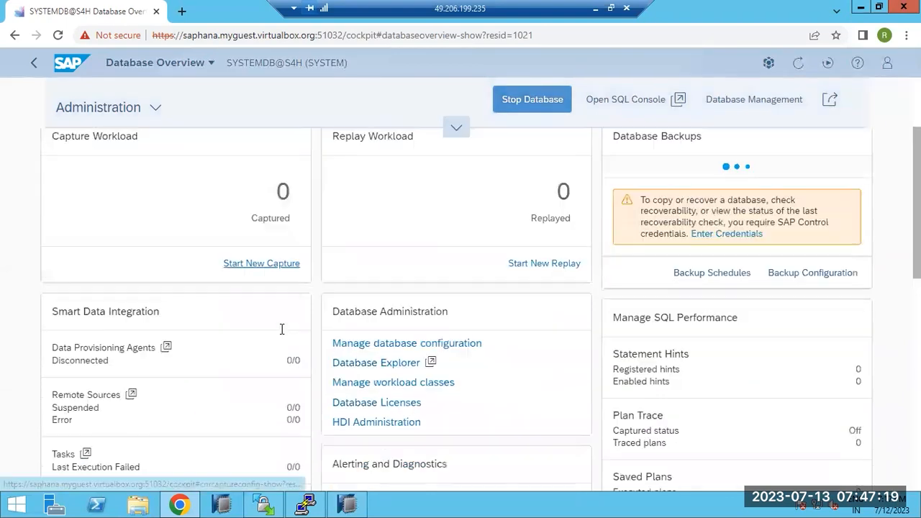
scroll(282, 334, down, 1)
scroll(283, 335, down, 2)
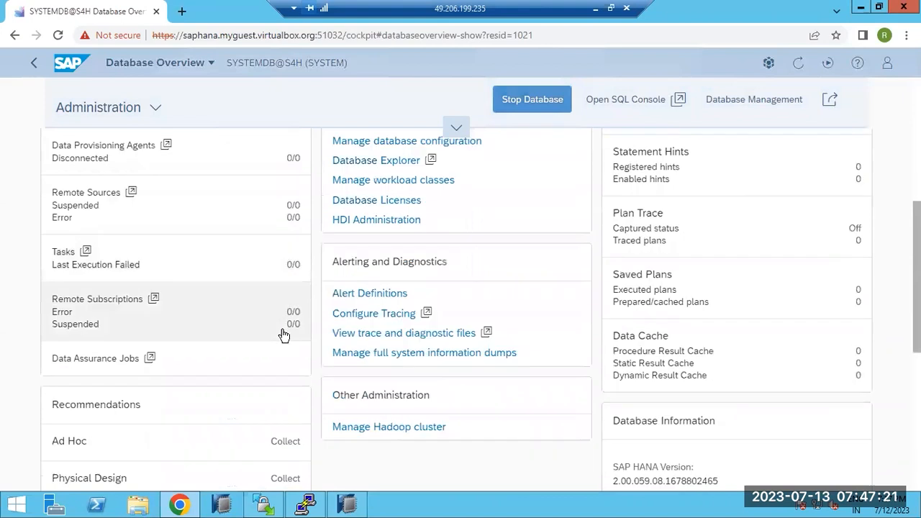
scroll(282, 335, down, 1)
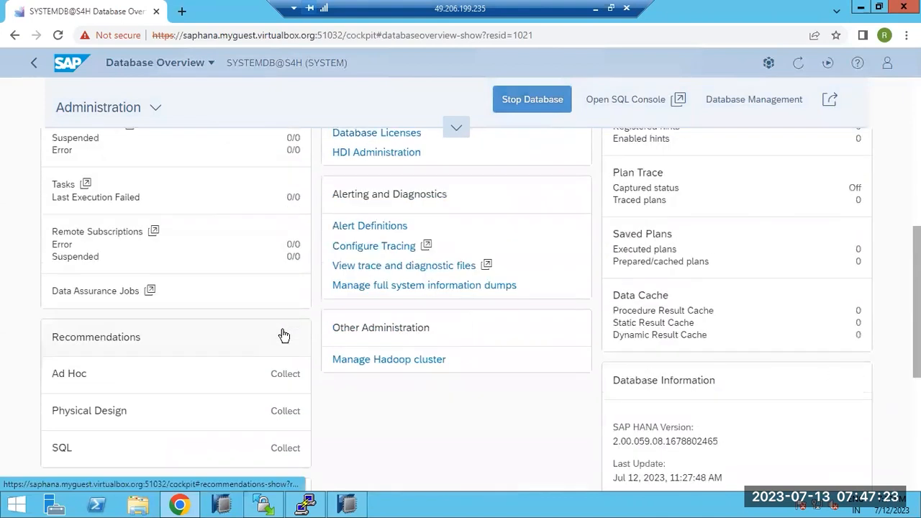
scroll(284, 333, down, 4)
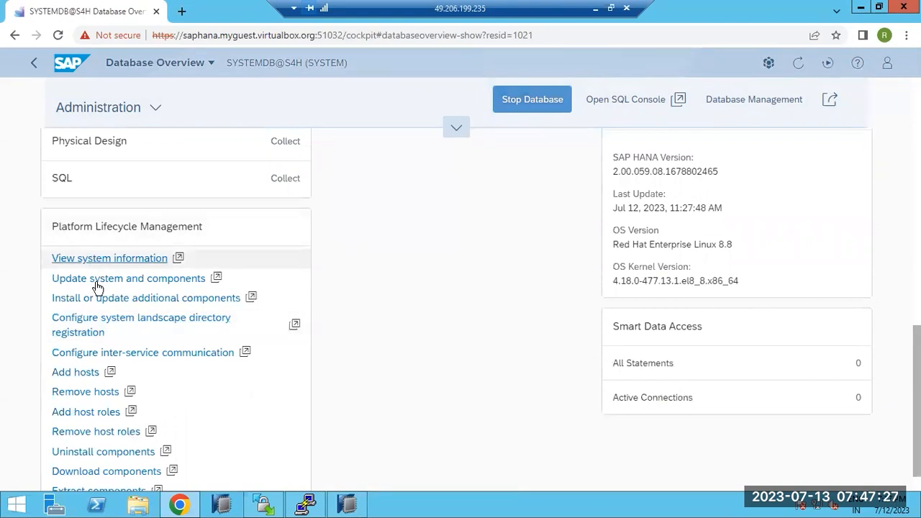
scroll(25, 327, down, 1)
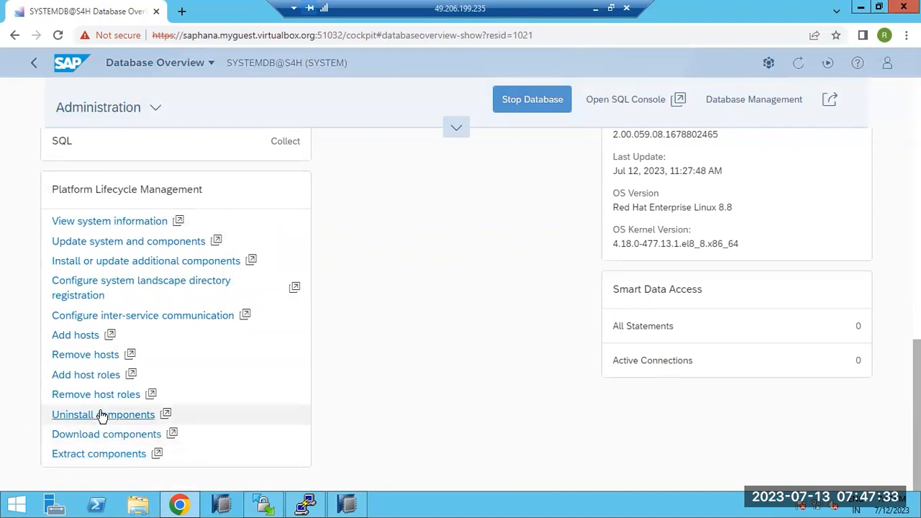
scroll(191, 389, up, 2)
scroll(200, 379, up, 4)
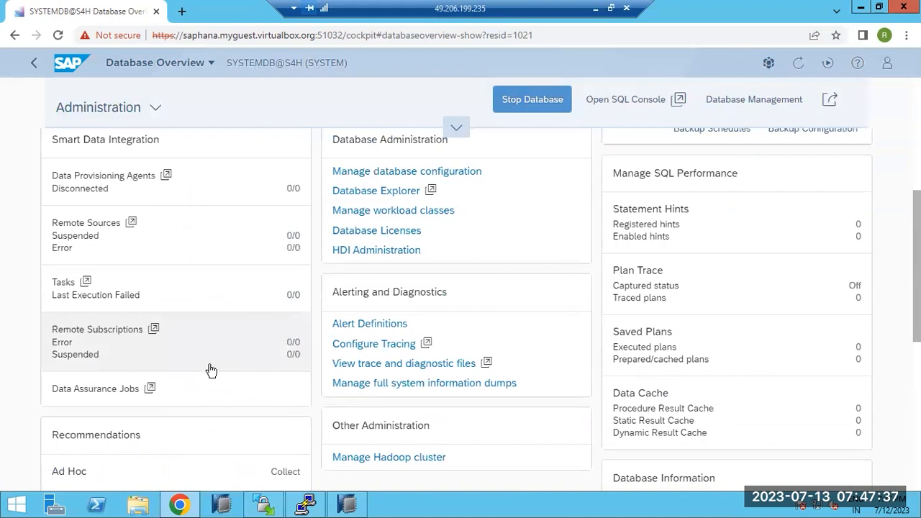
scroll(210, 372, up, 5)
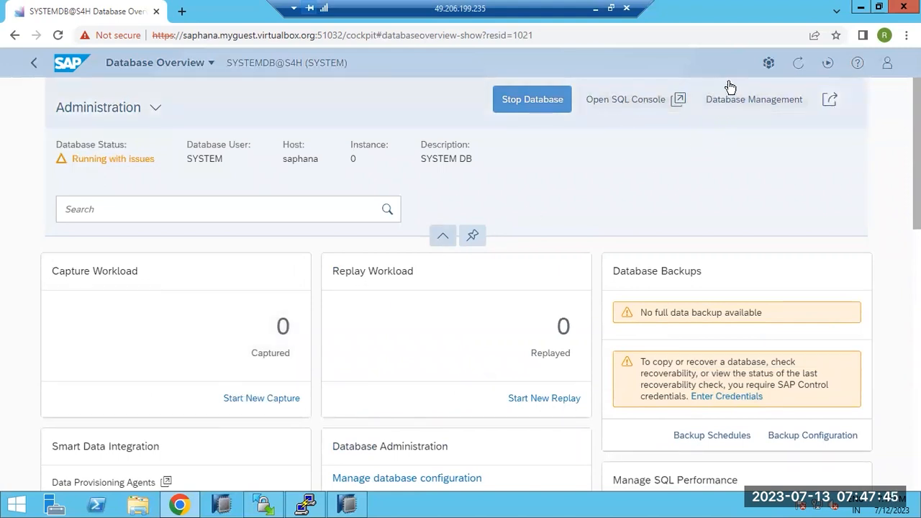
Step: Open Database Management, check S4H's stop and restart options, then show the Create Tenant choices
click(747, 106)
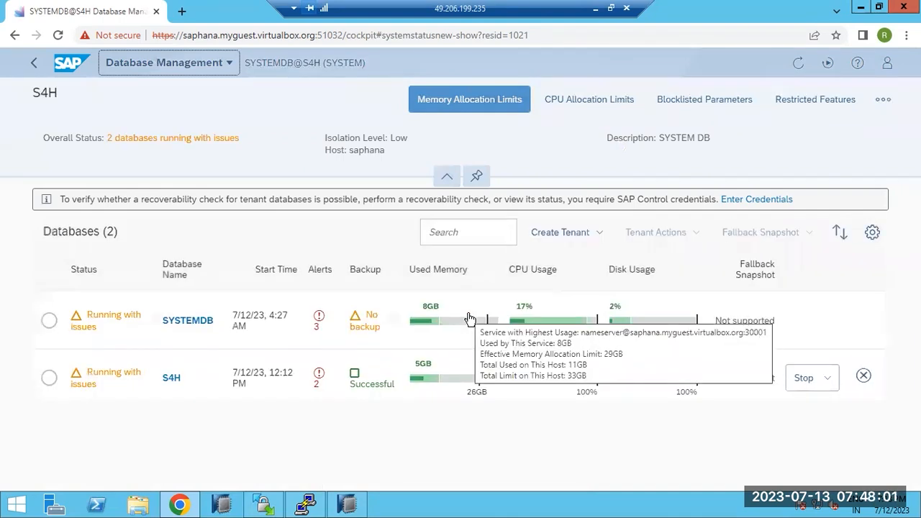
click(49, 380)
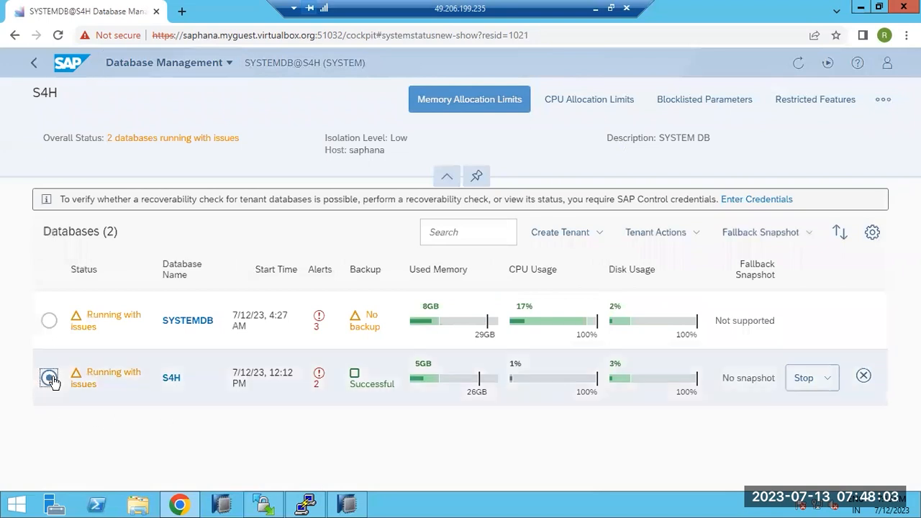
click(831, 381)
click(683, 434)
click(600, 238)
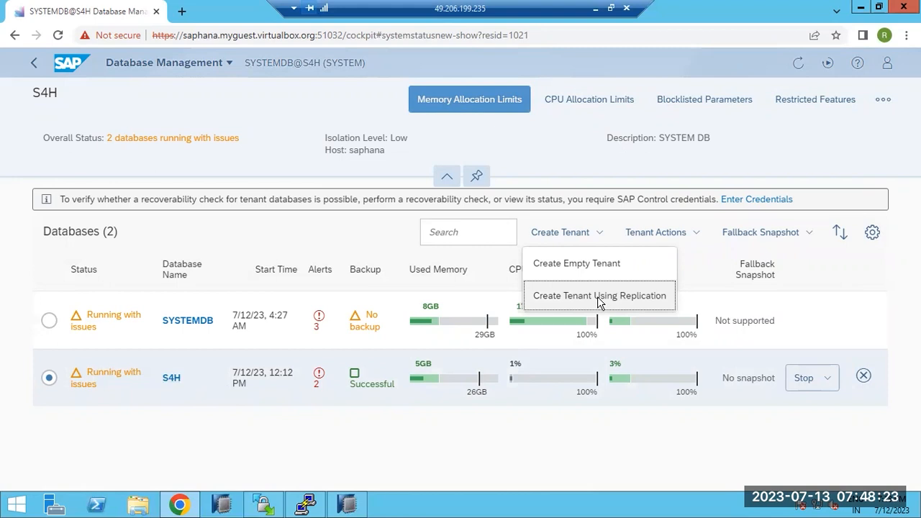
click(348, 506)
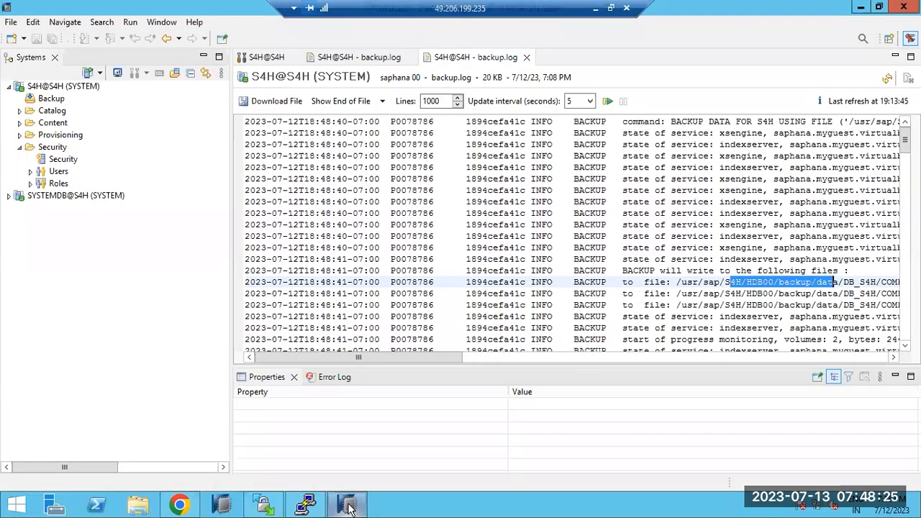
click(348, 506)
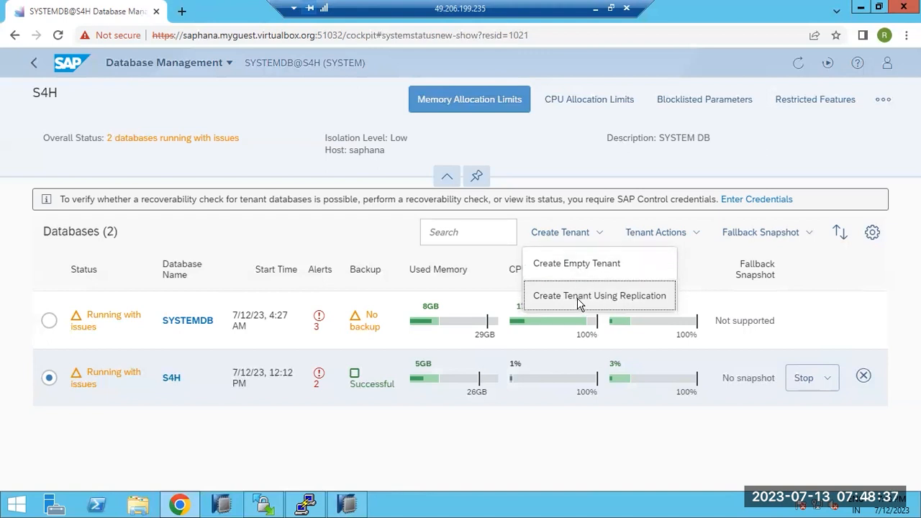
click(697, 235)
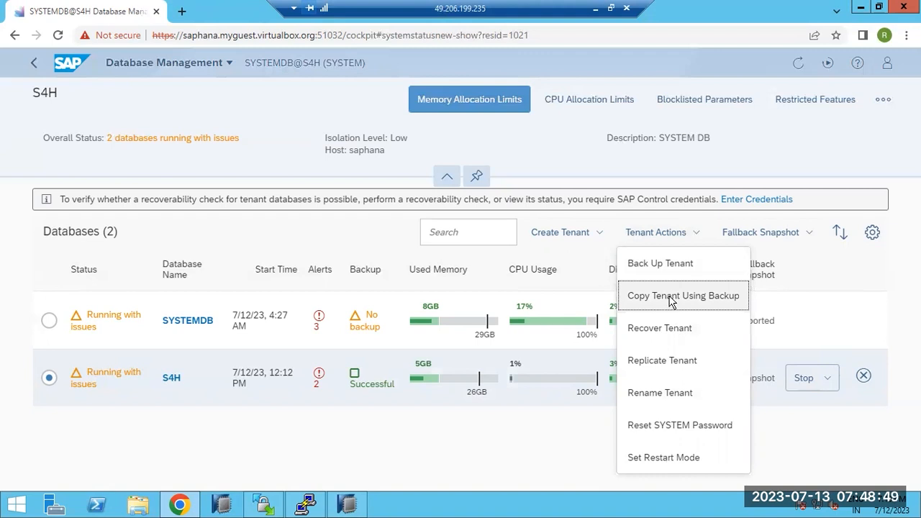
click(803, 239)
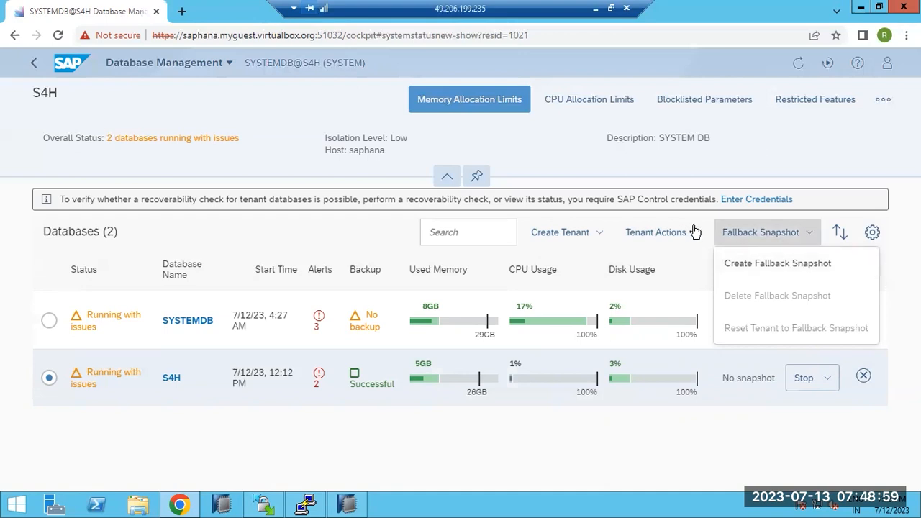
click(656, 233)
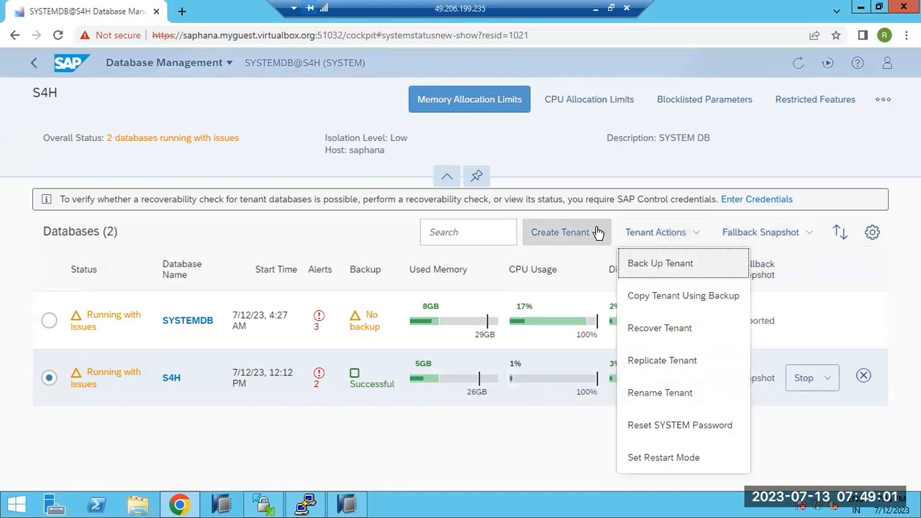
click(347, 504)
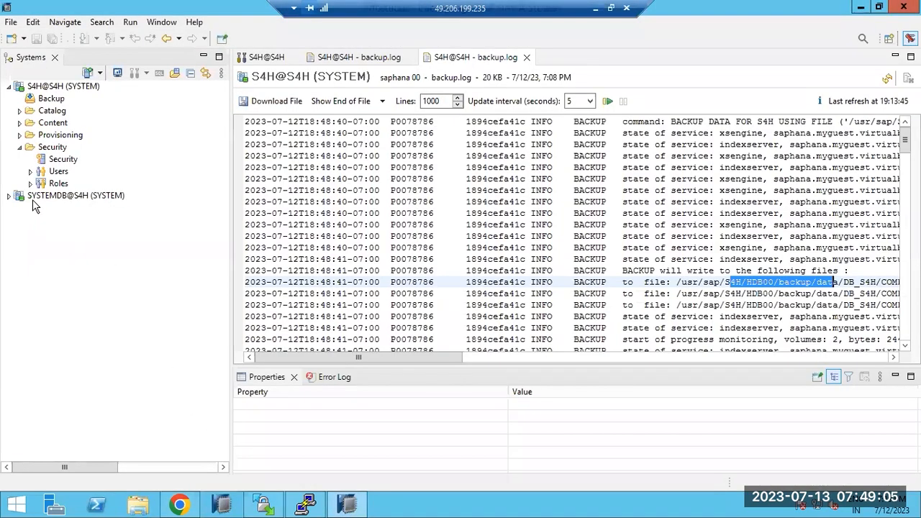
right_click(29, 195)
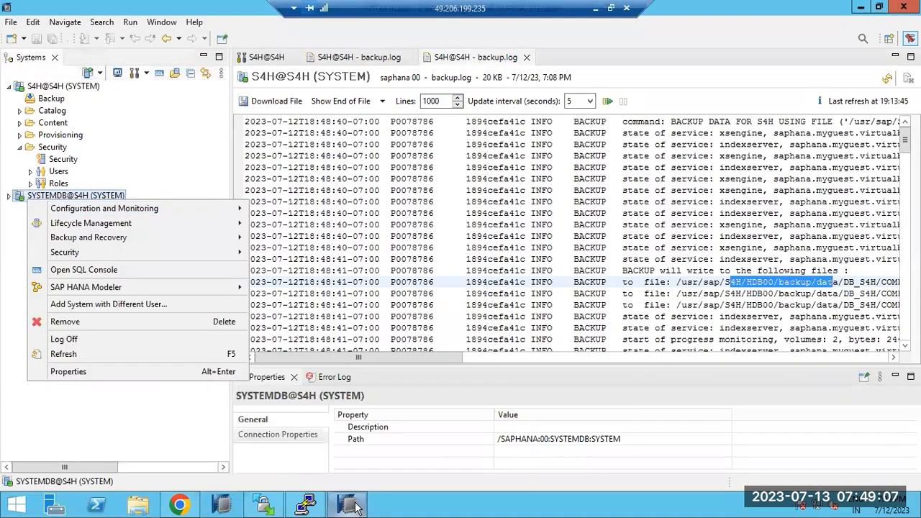
click(354, 504)
click(481, 459)
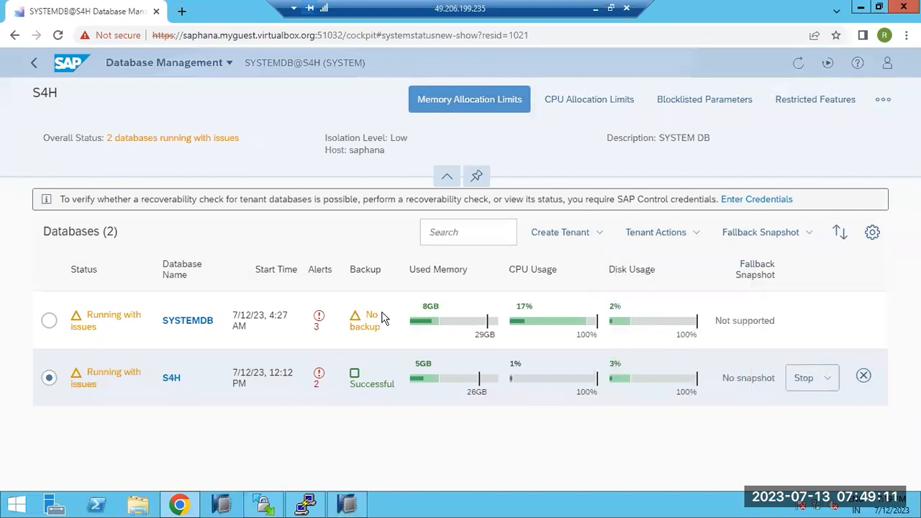
click(582, 237)
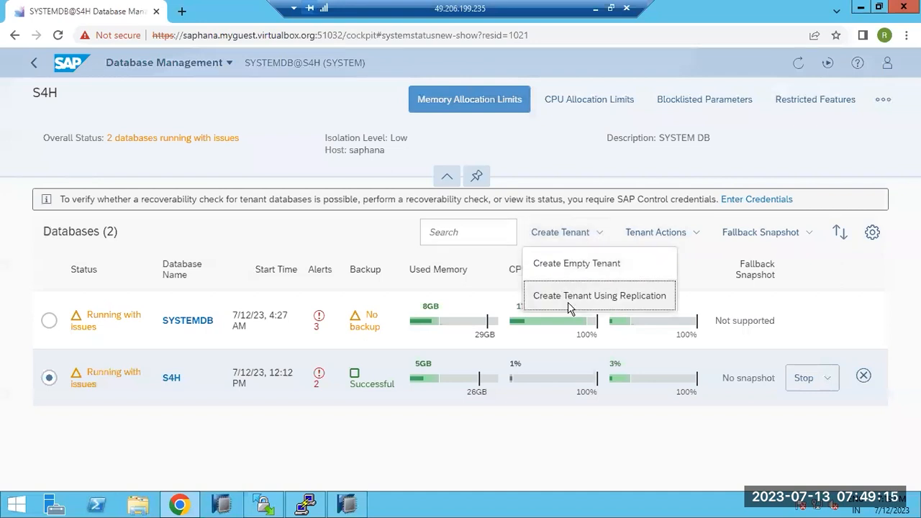
Step: Start Create Tenant Using Replication, keeping the Copy option, and advance to the source step
click(568, 308)
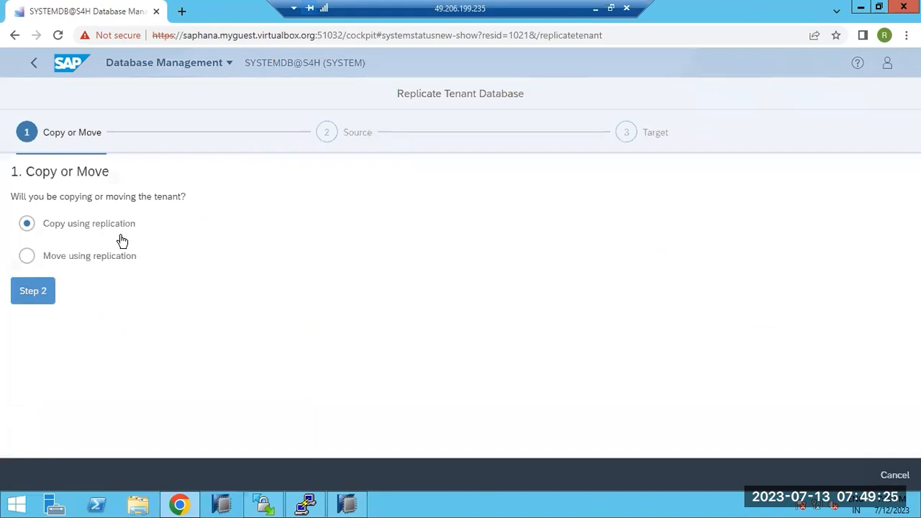
click(31, 259)
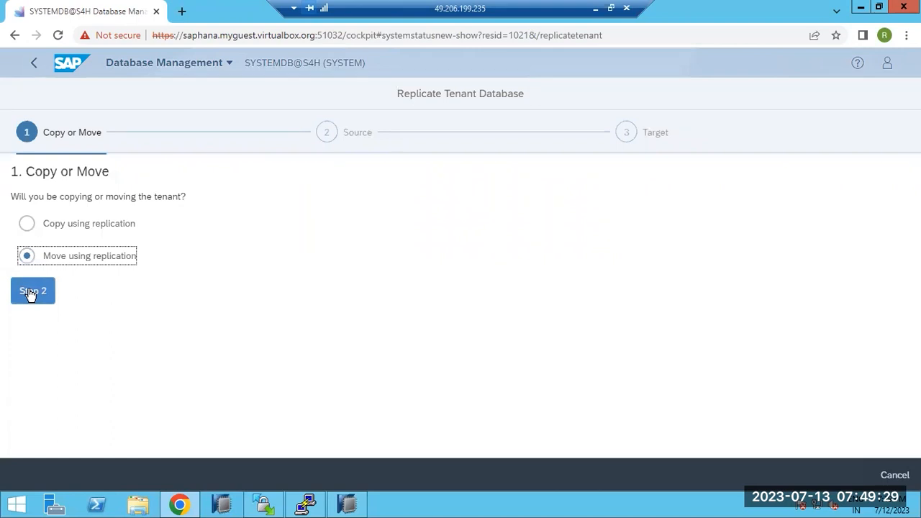
click(40, 228)
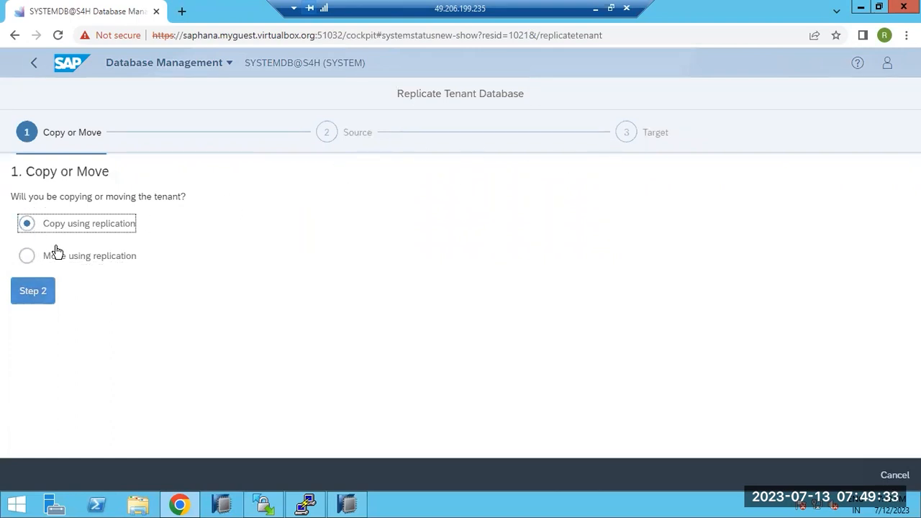
click(41, 291)
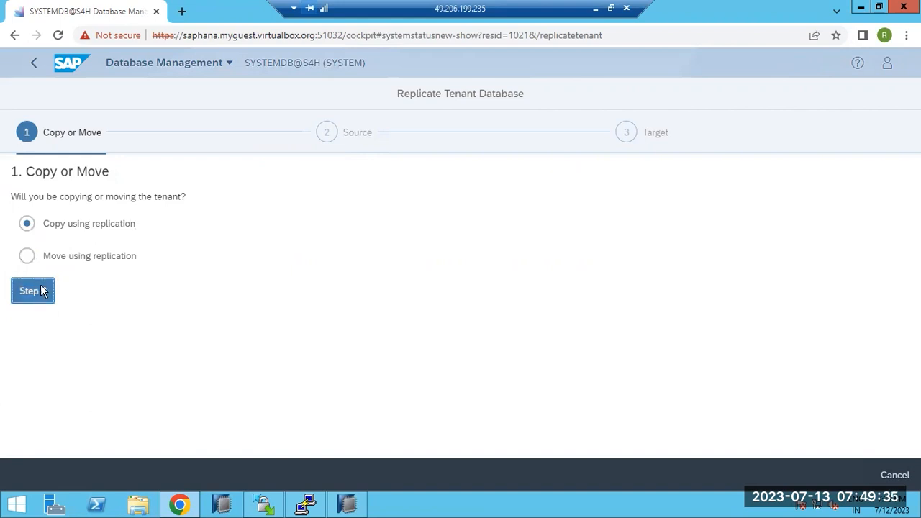
Step: Select SYSTEMDB@S4H as the source system database with tenant S4H, then advance to the target step
click(99, 230)
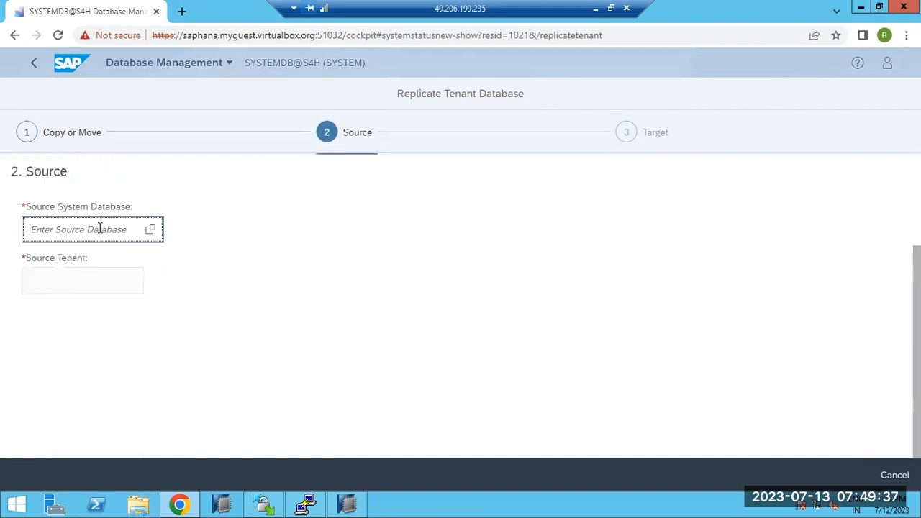
click(150, 231)
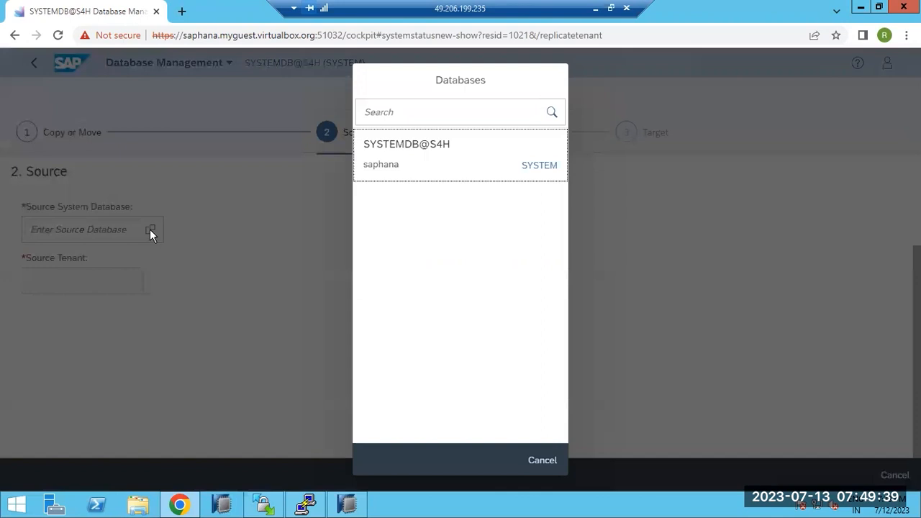
click(434, 163)
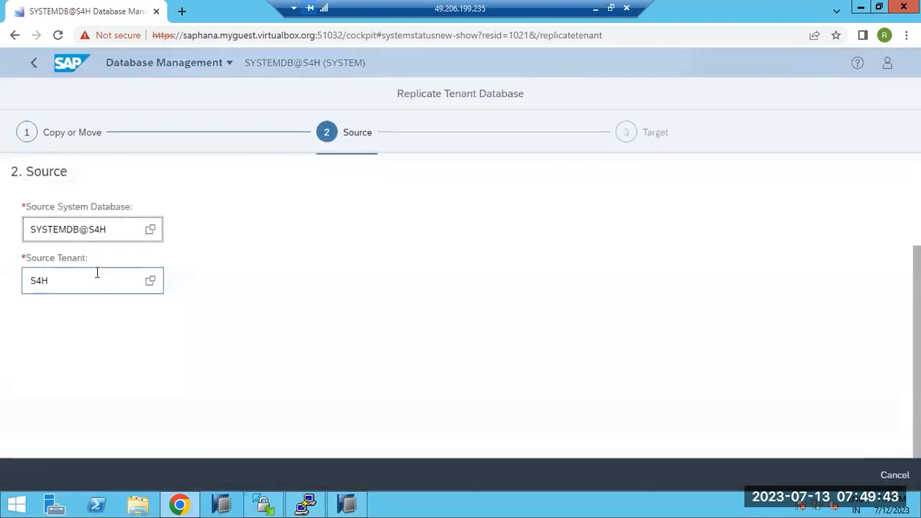
click(93, 276)
click(528, 466)
click(34, 365)
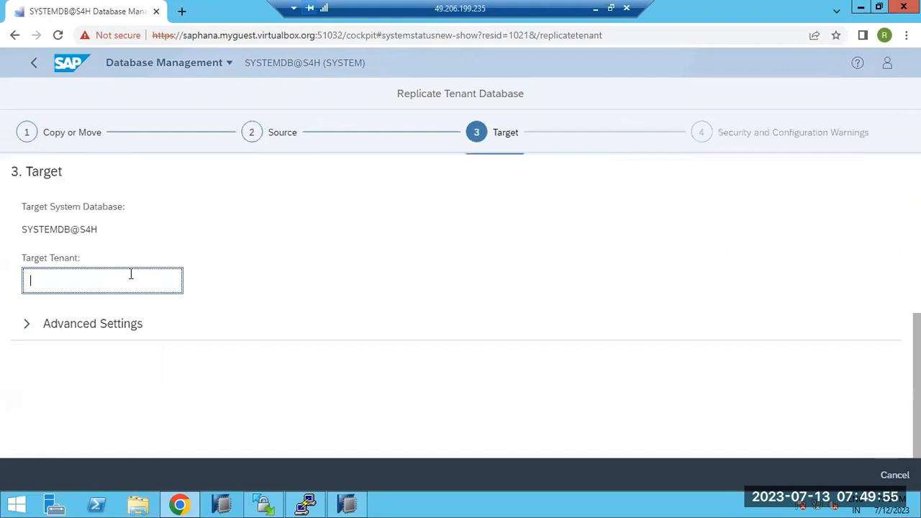
Step: Review the advanced target settings, then cancel the wizard and discard the replication settings
click(27, 323)
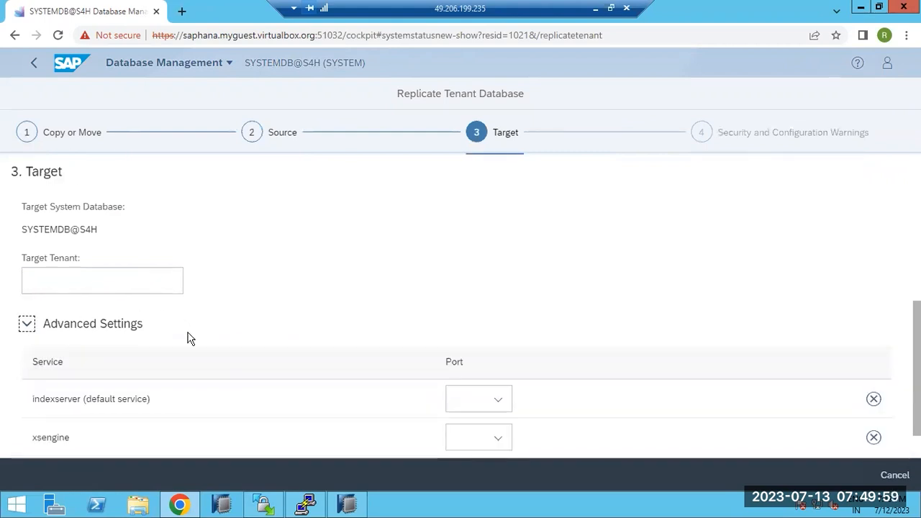
scroll(189, 329, down, 1)
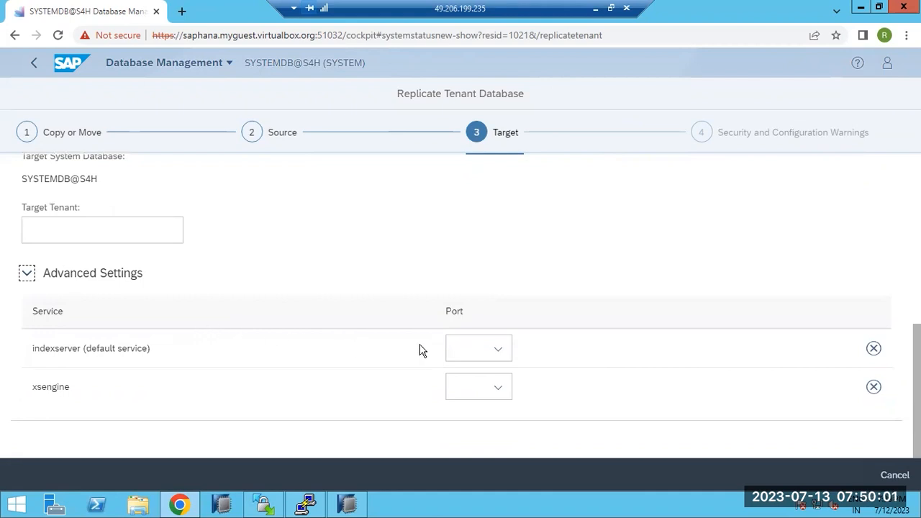
click(117, 238)
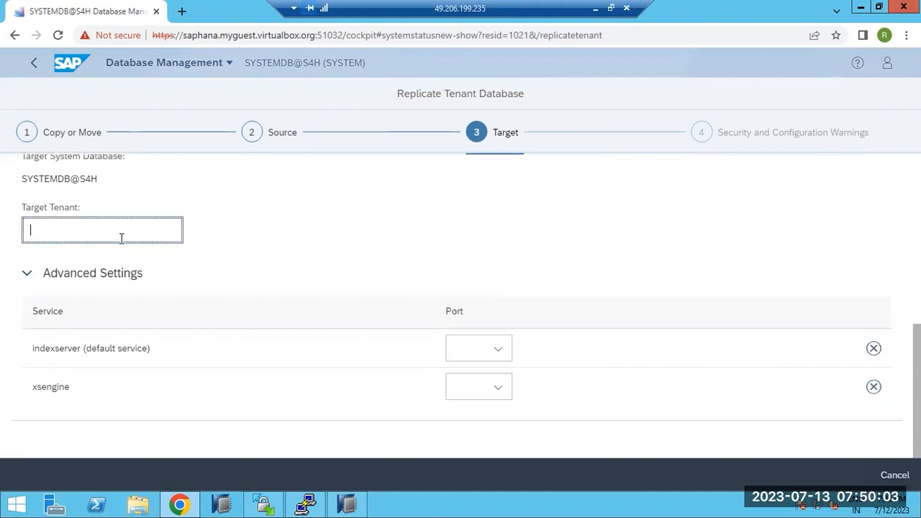
click(893, 476)
click(872, 428)
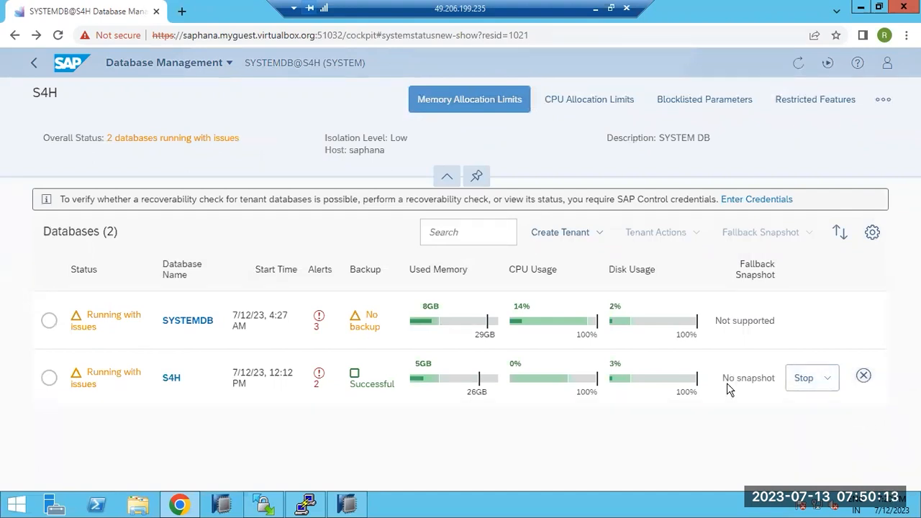
Step: Select tenant S4H and choose Recover Tenant from the Tenant Actions menu
click(600, 235)
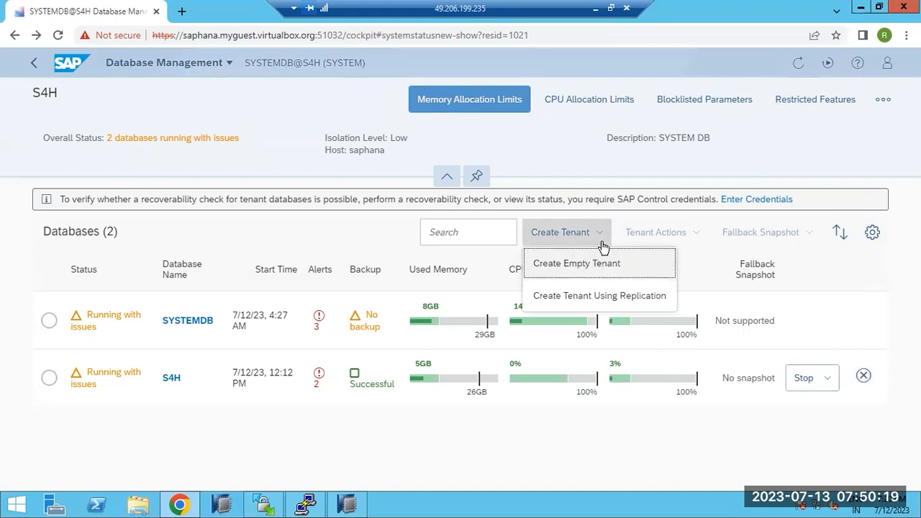
click(49, 378)
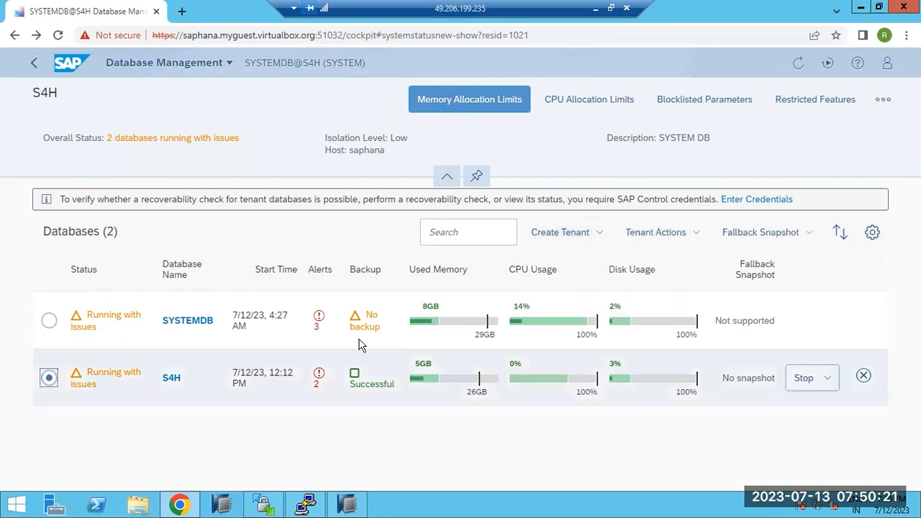
click(693, 235)
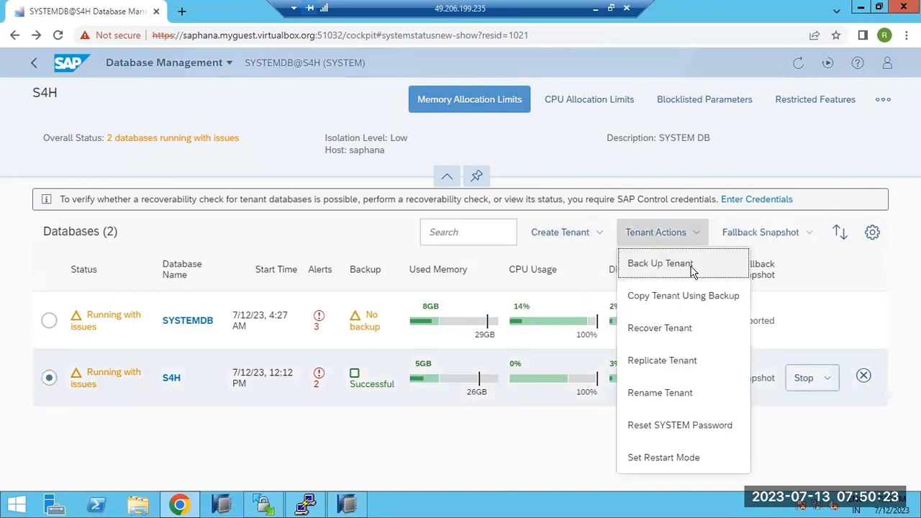
click(680, 333)
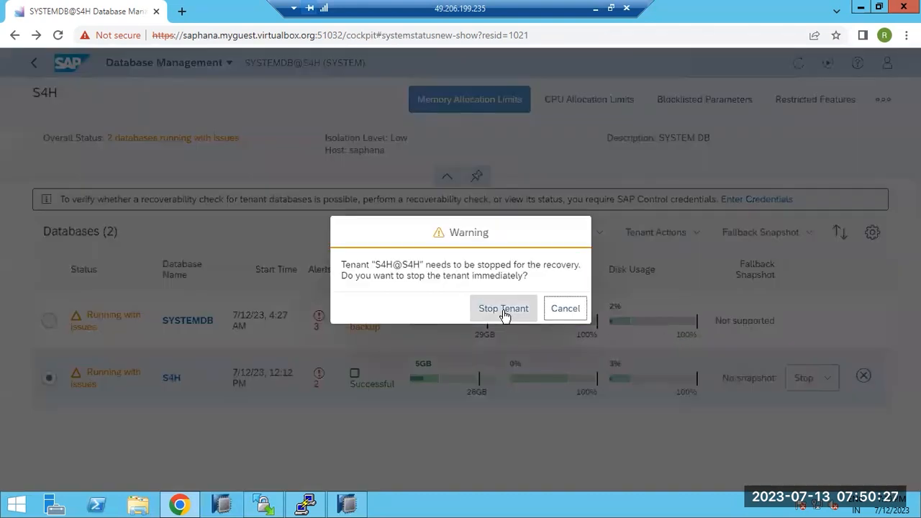
Step: Confirm Stop Tenant for S4H, then minimize and restore the reconnecting remote desktop session
click(503, 309)
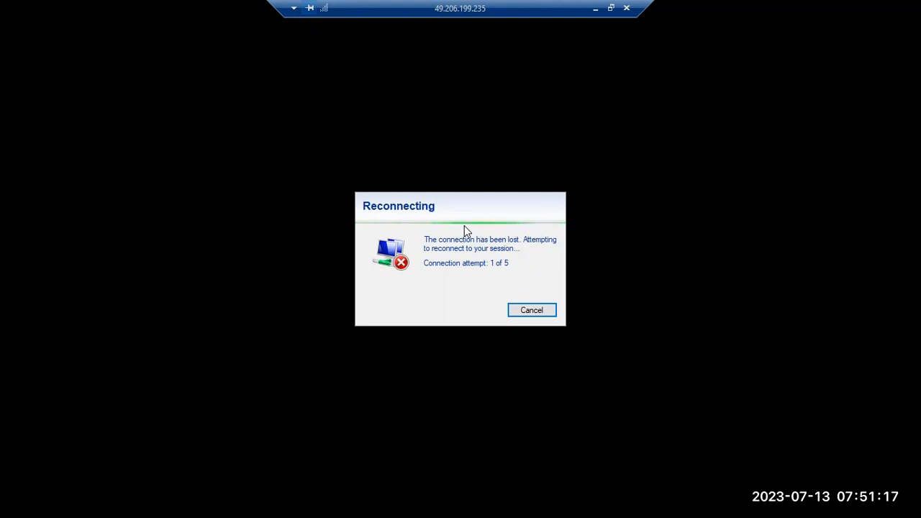
click(597, 8)
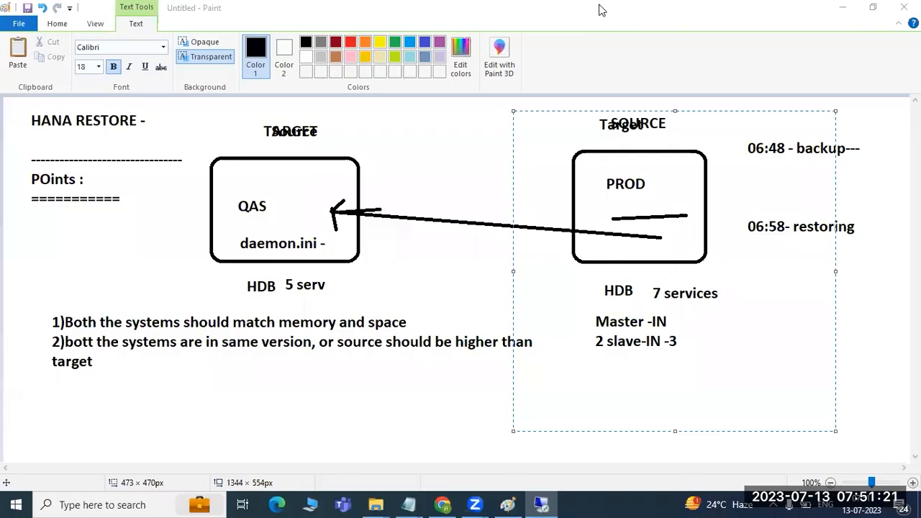
click(546, 503)
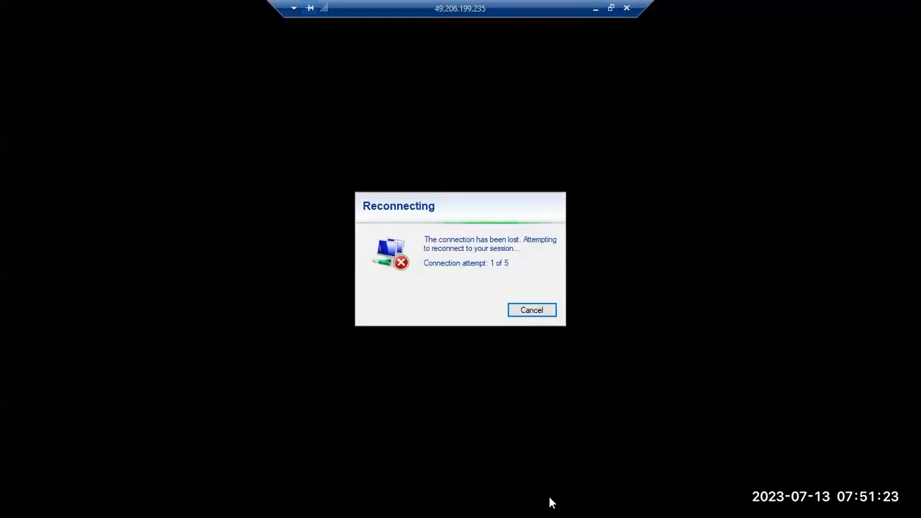